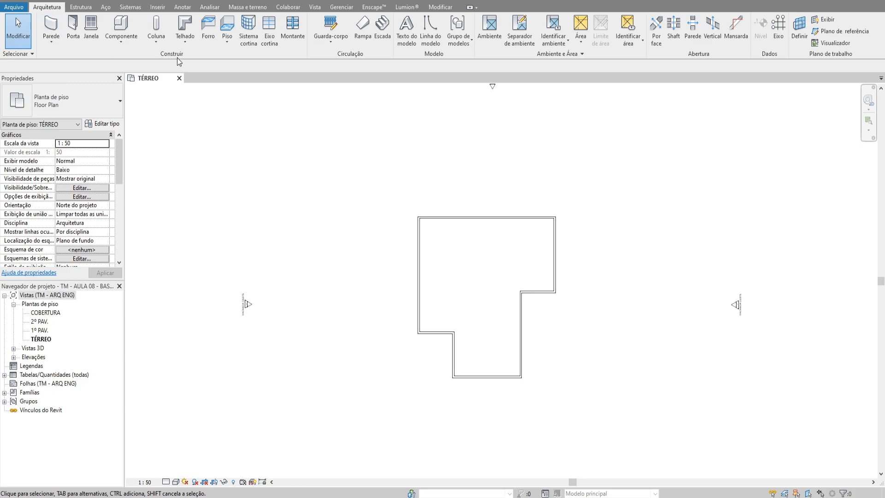
# Start a roof by footprint on the TÉRREO plan and pick the wall outline as its boundary with Pick Lines
pyautogui.click(187, 42)
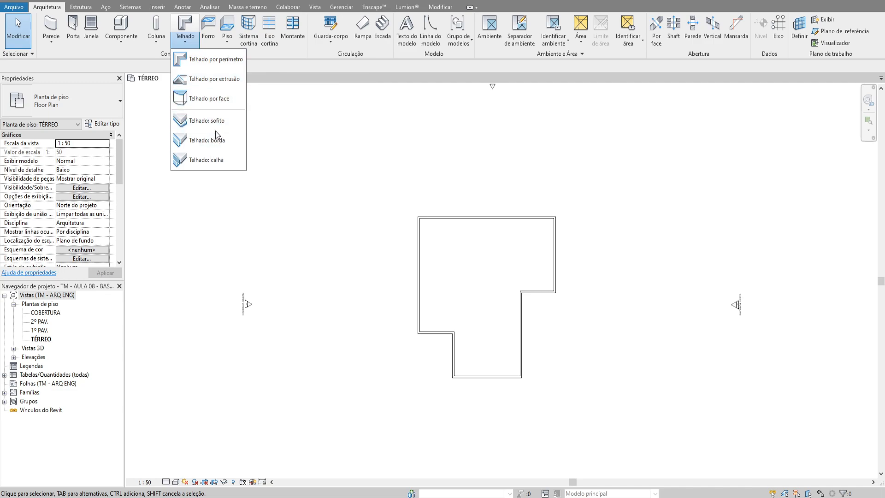
pyautogui.click(212, 60)
pyautogui.click(507, 42)
pyautogui.click(485, 21)
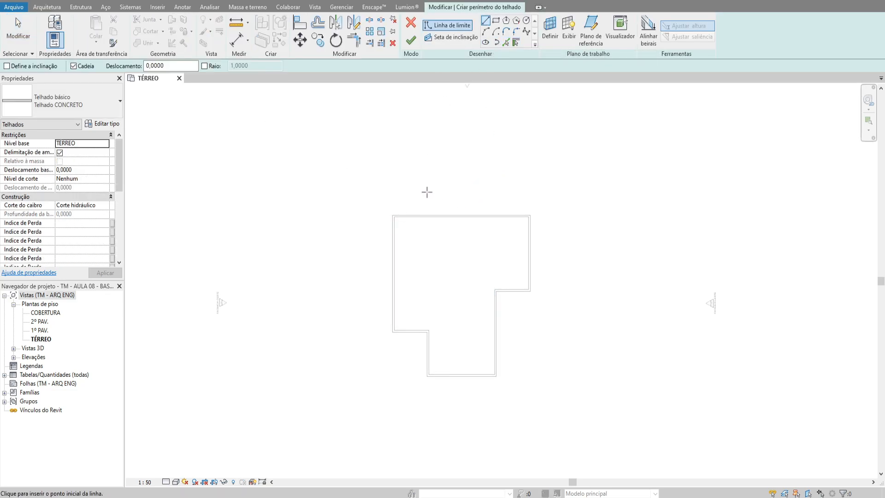
pyautogui.click(508, 42)
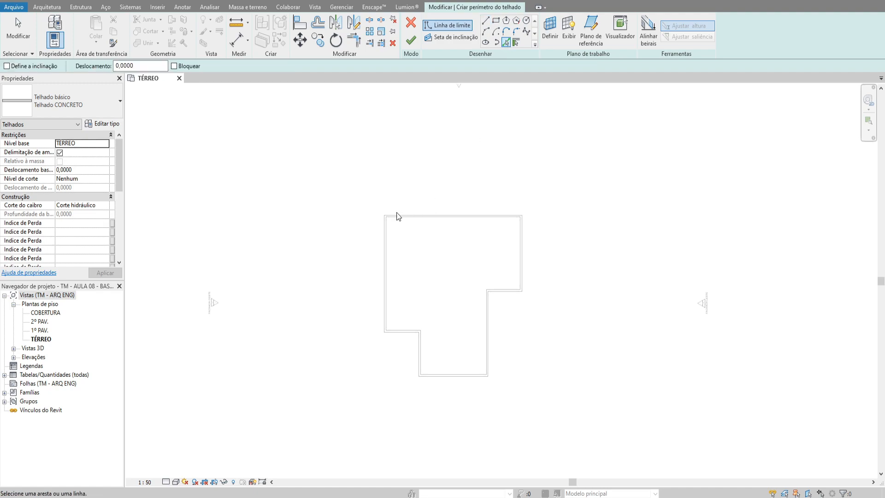
pyautogui.click(383, 235)
pyautogui.press('Tab')
pyautogui.click(384, 239)
pyautogui.scroll(2, 482, 264)
pyautogui.press('Escape')
# Delete the roof boundary lines picked from the walls
pyautogui.scroll(-1, 309, 154)
pyautogui.moveTo(296, 119); pyautogui.dragTo(559, 380)
pyautogui.press('Delete')
# Sketch a closed roof boundary with straight lines along the inner faces of all the walls
pyautogui.moveTo(437, 234); pyautogui.dragTo(448, 238, button='middle')
pyautogui.moveTo(450, 135); pyautogui.dragTo(458, 140, button='middle')
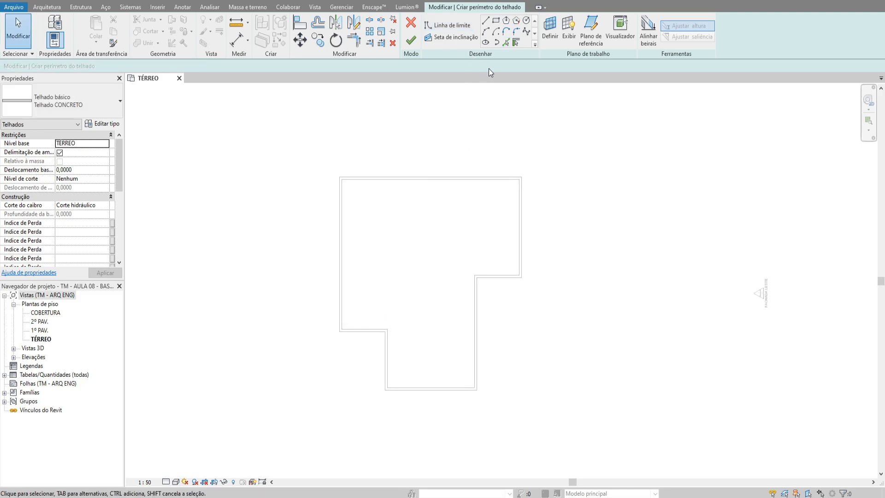
pyautogui.click(486, 20)
pyautogui.scroll(1, 346, 176)
pyautogui.click(339, 178)
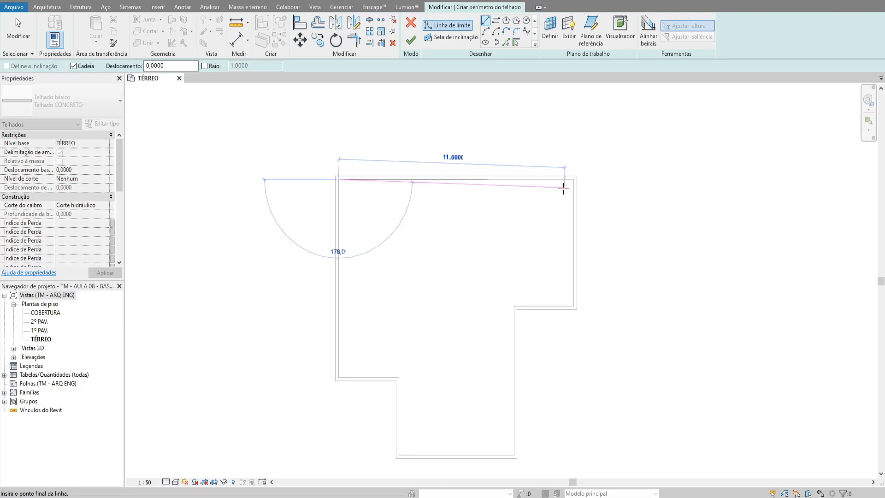
pyautogui.click(573, 178)
pyautogui.click(573, 305)
pyautogui.click(515, 306)
pyautogui.click(515, 455)
pyautogui.click(397, 455)
pyautogui.click(397, 377)
pyautogui.click(339, 377)
pyautogui.click(339, 180)
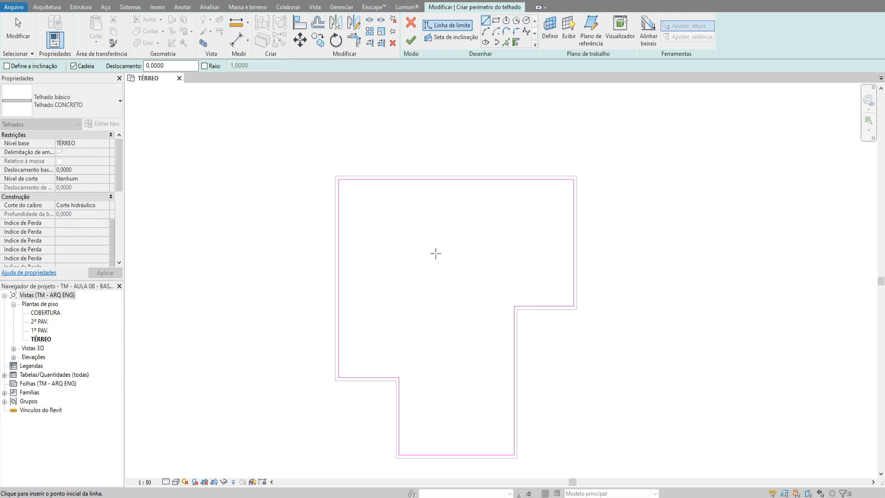
# Delete the whole roof boundary sketched along the inner wall faces
pyautogui.press('Escape')
pyautogui.moveTo(576, 427); pyautogui.dragTo(622, 461)
pyautogui.press('Delete')
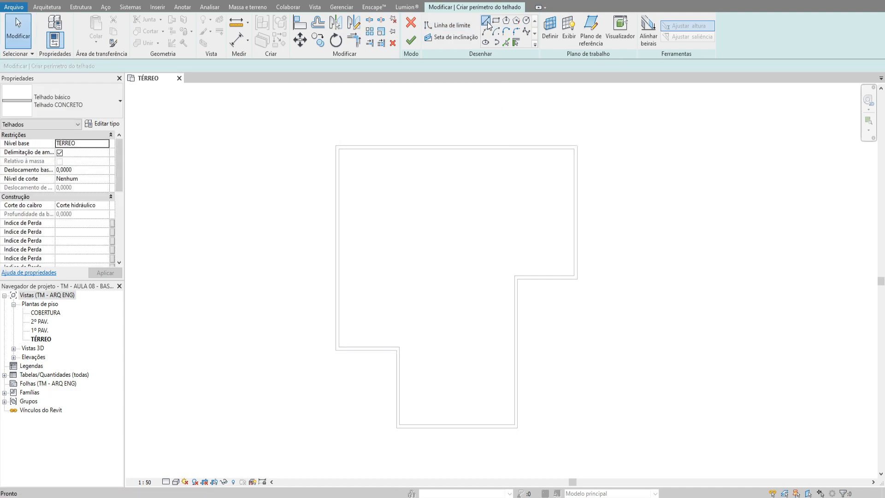
# Sketch a closed roof boundary around the outer wall corners with an outward line offset of 0.8
pyautogui.click(487, 23)
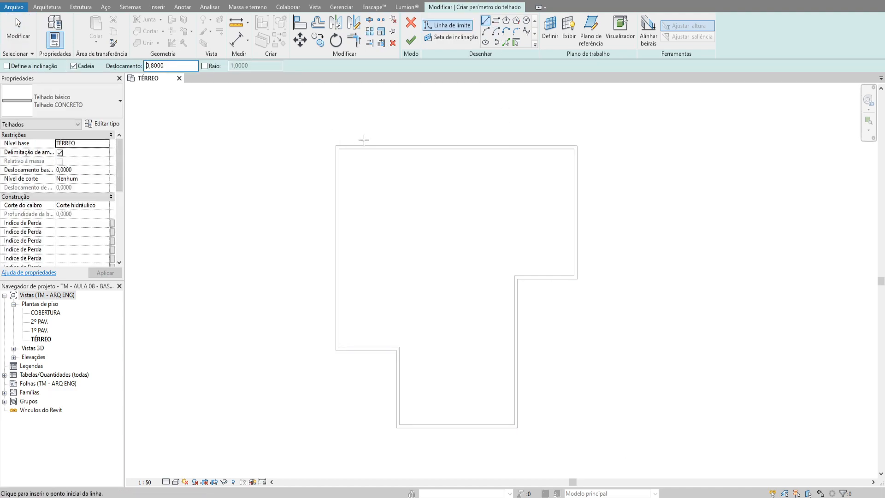
pyautogui.click(336, 145)
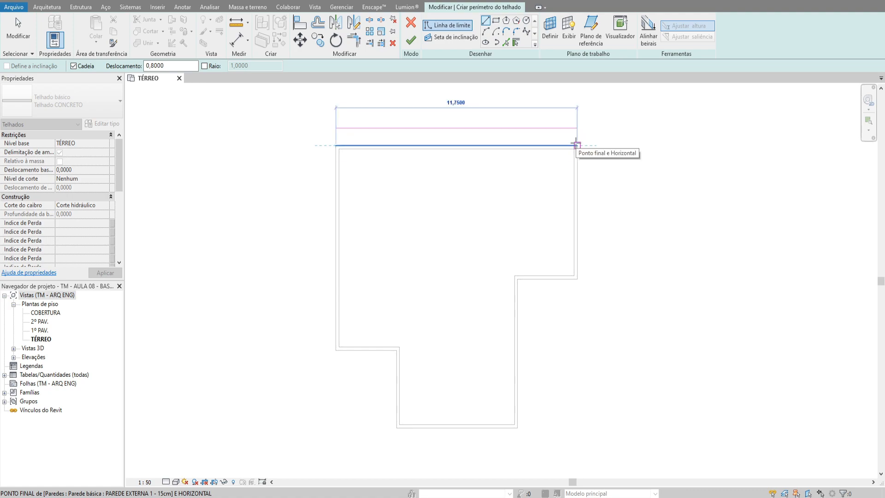
pyautogui.click(576, 146)
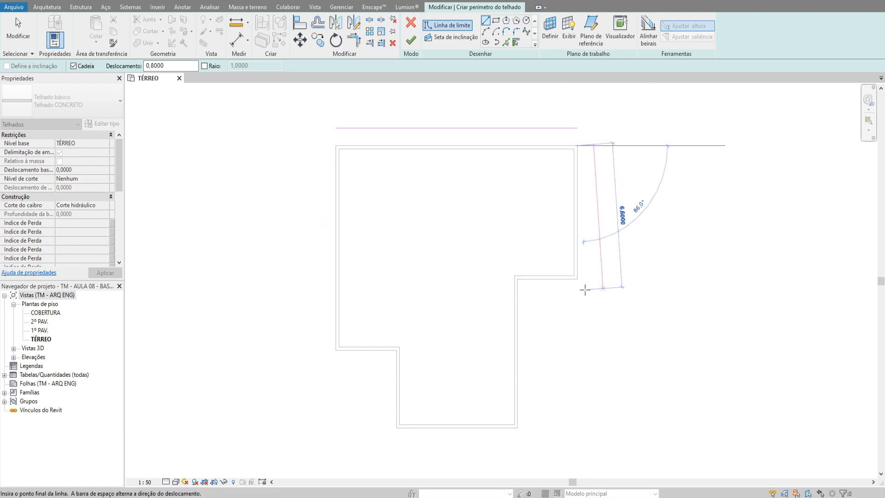
pyautogui.click(576, 278)
pyautogui.click(515, 279)
pyautogui.click(517, 427)
pyautogui.click(397, 427)
pyautogui.moveTo(472, 190); pyautogui.dragTo(505, 209, button='middle')
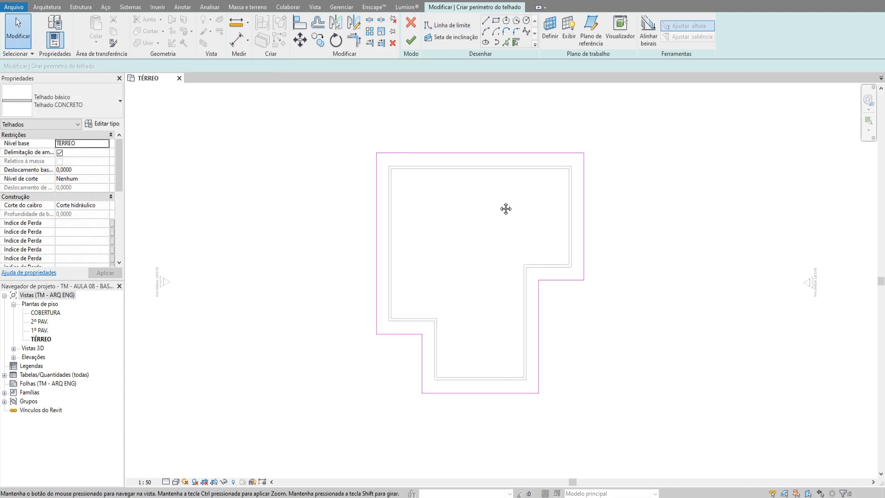
pyautogui.moveTo(508, 165); pyautogui.dragTo(512, 187, button='middle')
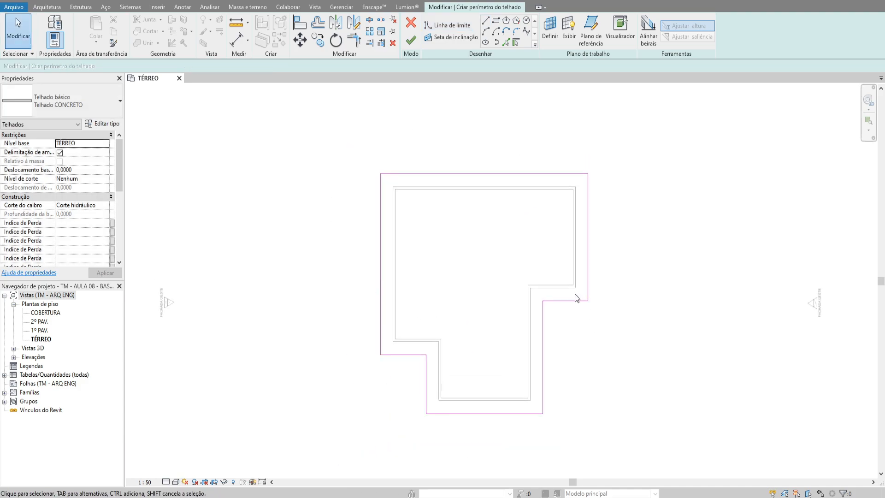
# Make all the roof boundary lines slope-defining
pyautogui.moveTo(619, 447); pyautogui.dragTo(364, 215)
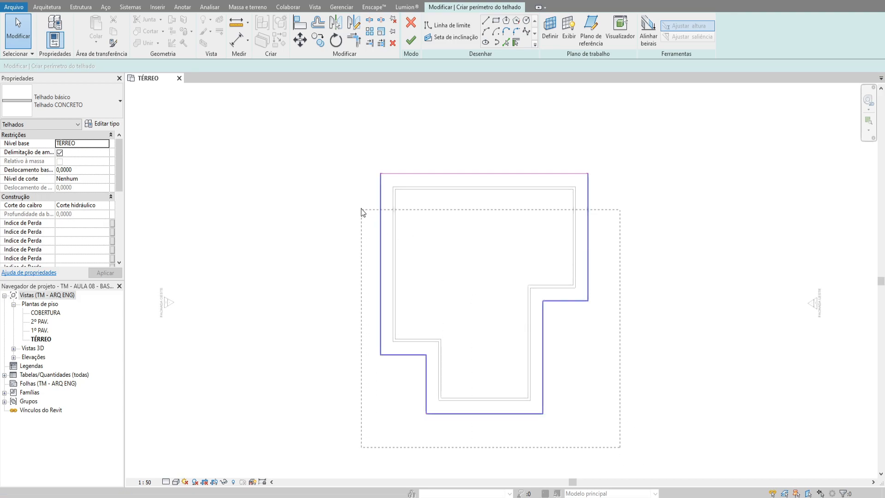
pyautogui.moveTo(330, 144); pyautogui.dragTo(198, 111)
pyautogui.click(205, 66)
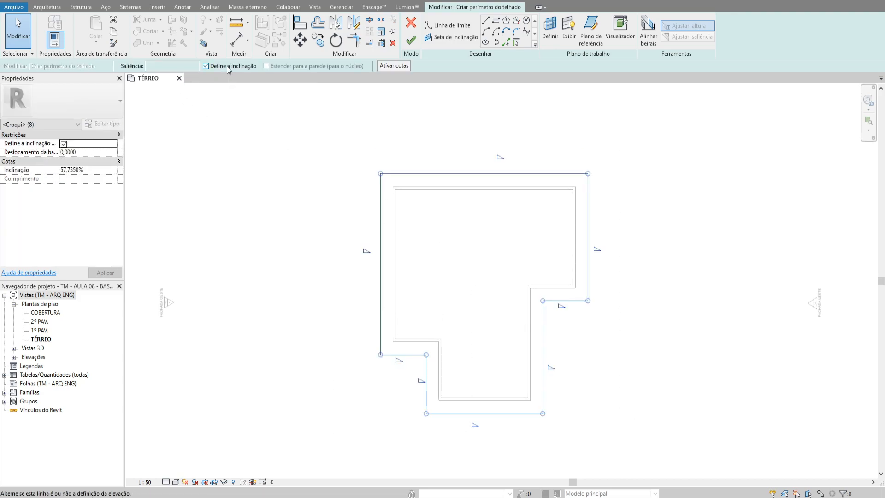
# Set the slope of all the roof boundary lines to 35%
pyautogui.click(544, 264)
pyautogui.click(405, 355)
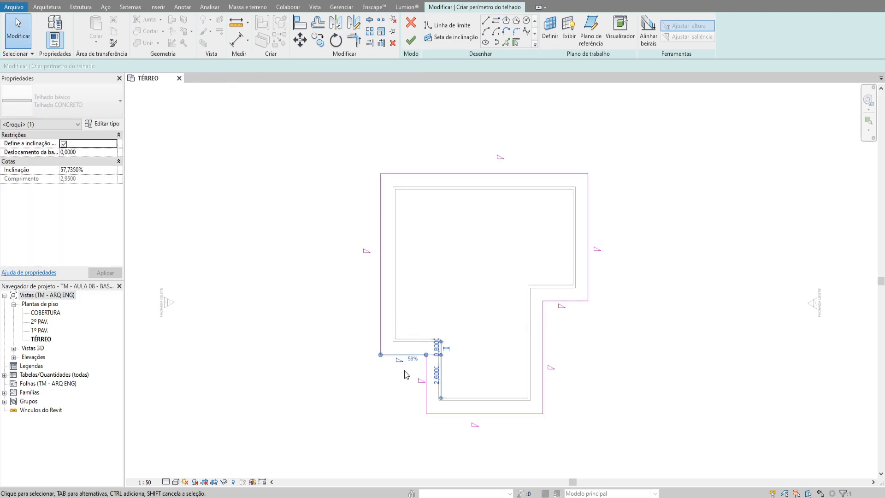
pyautogui.click(380, 247)
pyautogui.click(588, 258)
pyautogui.click(566, 301)
pyautogui.click(543, 371)
pyautogui.click(500, 413)
pyautogui.click(553, 347)
pyautogui.moveTo(622, 446); pyautogui.dragTo(326, 142)
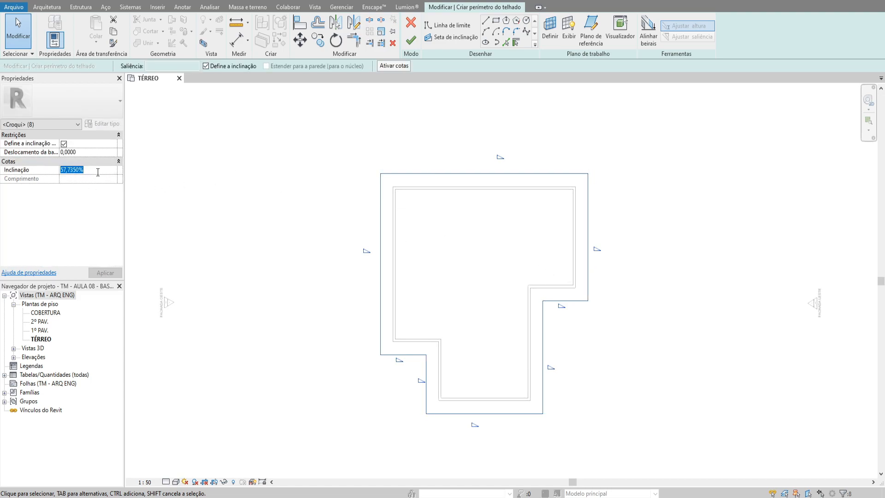
pyautogui.click(300, 135)
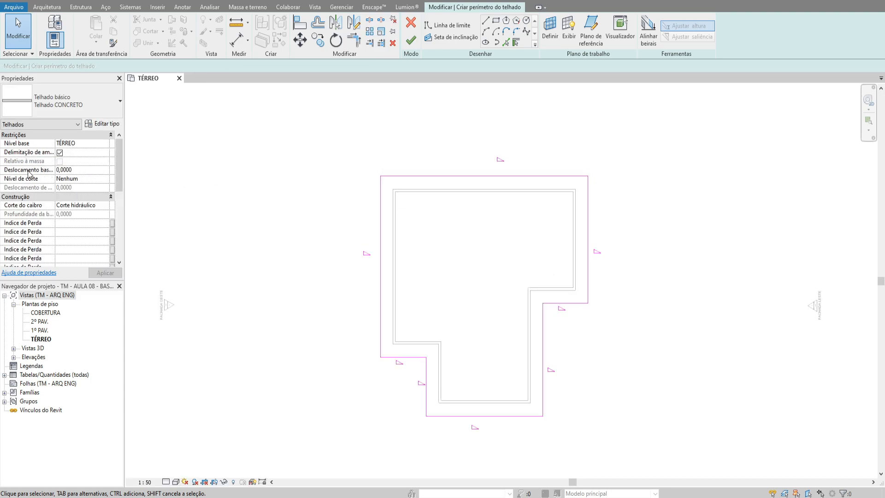
# Set the roof's base offset to 3 and finish the footprint sketch
pyautogui.moveTo(449, 233); pyautogui.dragTo(461, 246, button='middle')
pyautogui.moveTo(120, 150)
pyautogui.mouseDown()
pyautogui.moveTo(119, 196)
pyautogui.moveTo(111, 146)
pyautogui.mouseUp()
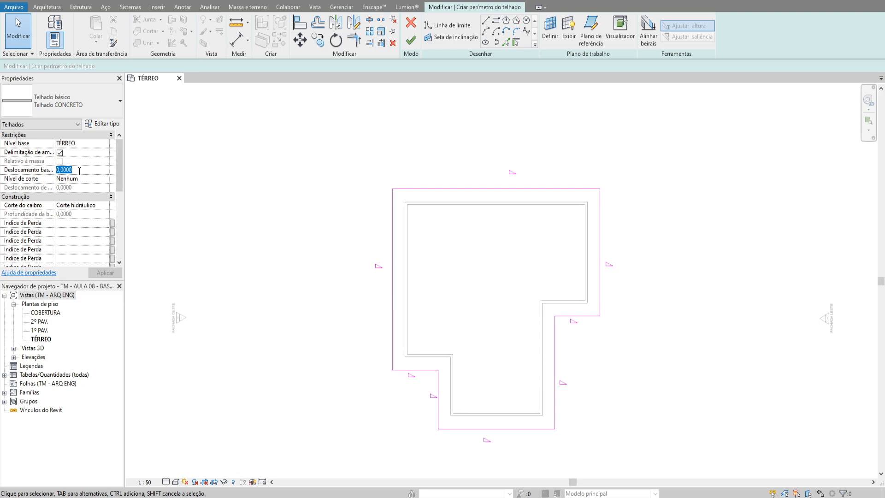
pyautogui.write('3')
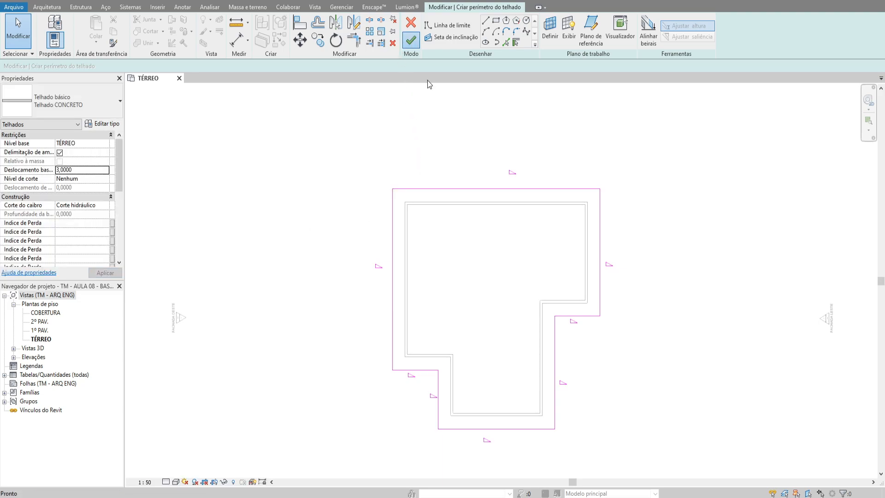
pyautogui.click(410, 41)
pyautogui.click(484, 126)
pyautogui.moveTo(556, 207)
pyautogui.mouseDown(button='middle')
pyautogui.moveTo(594, 240)
pyautogui.moveTo(510, 195)
pyautogui.mouseUp(button='middle')
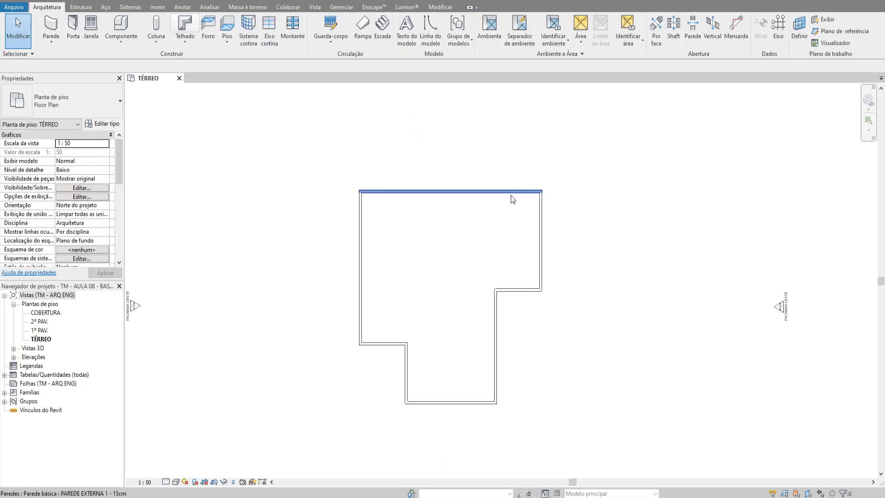
# Show the model in the default 3D view from its home orientation, using a visual style that draws edges
pyautogui.press('3')
pyautogui.press('d')
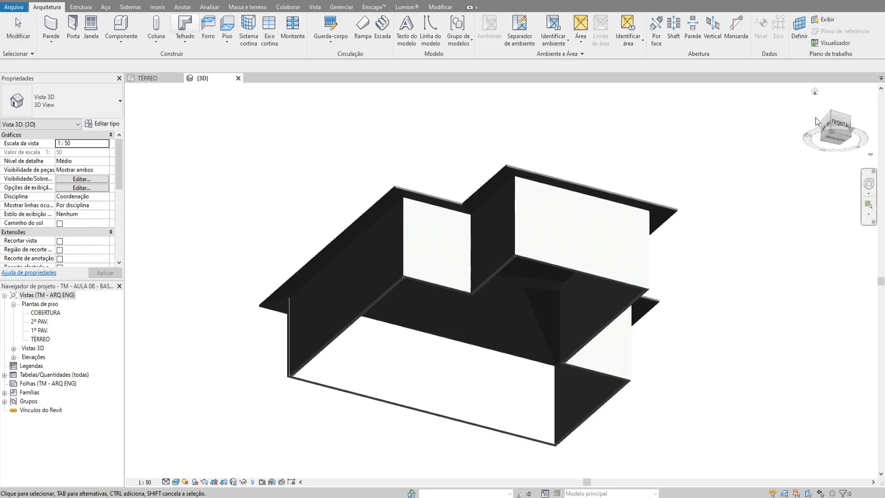
pyautogui.click(815, 92)
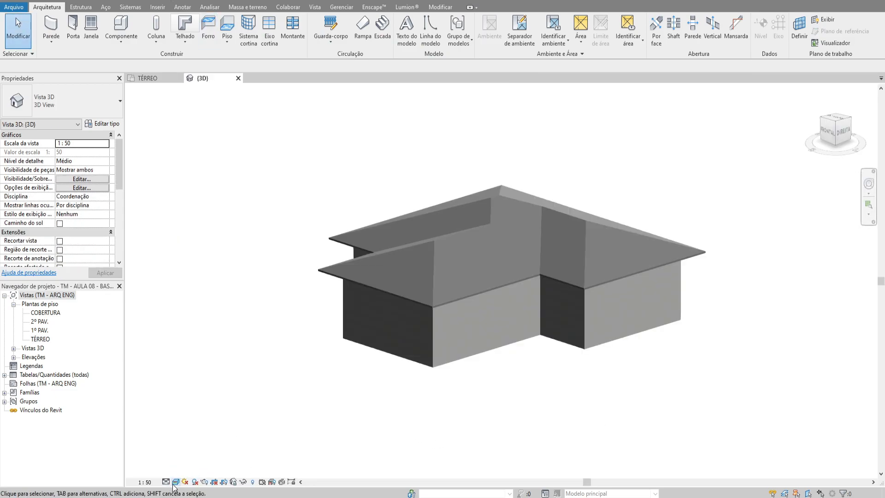
pyautogui.click(176, 481)
pyautogui.click(198, 450)
# Edit the roof footprint so that only the front and back end lines define a slope, and finish the sketch
pyautogui.keyDown('shift'); pyautogui.moveTo(513, 412); pyautogui.dragTo(651, 292, button='middle'); pyautogui.keyUp('shift')
pyautogui.click(543, 221)
pyautogui.click(419, 44)
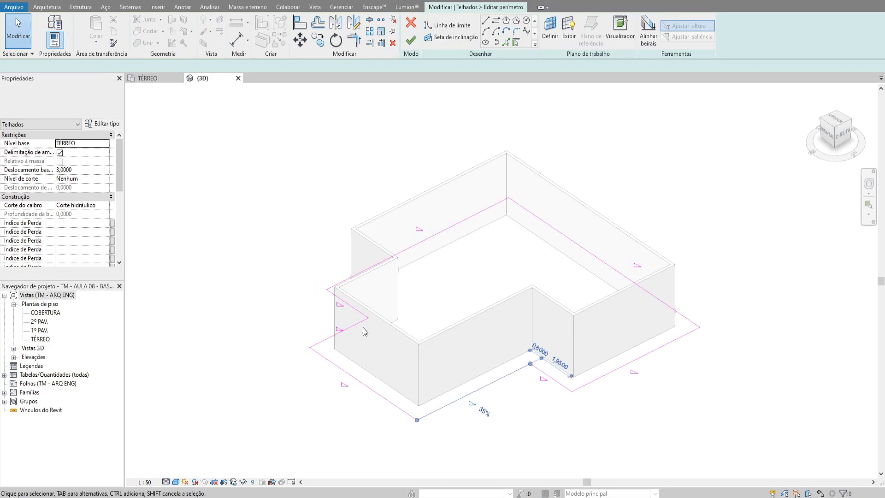
pyautogui.click(343, 329)
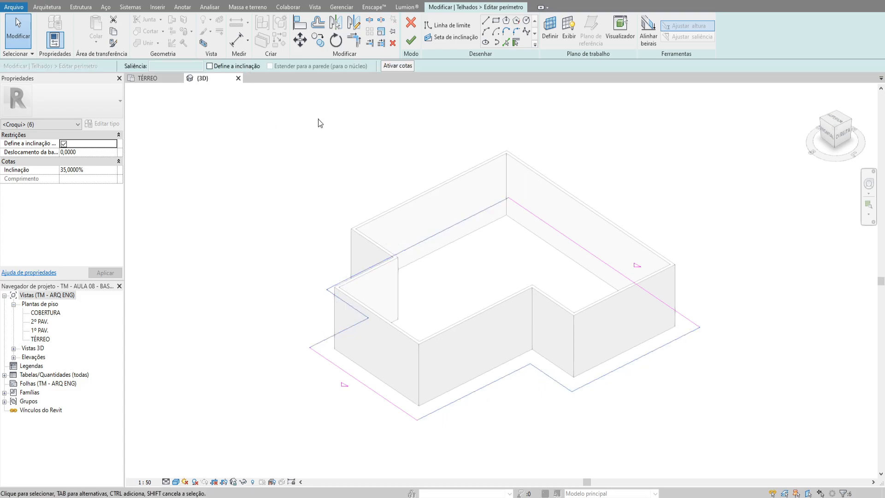
pyautogui.click(411, 41)
# Make the long side line of the projecting front wing slope-defining in the roof footprint, and finish the sketch
pyautogui.click(598, 203)
pyautogui.click(426, 23)
pyautogui.click(525, 368)
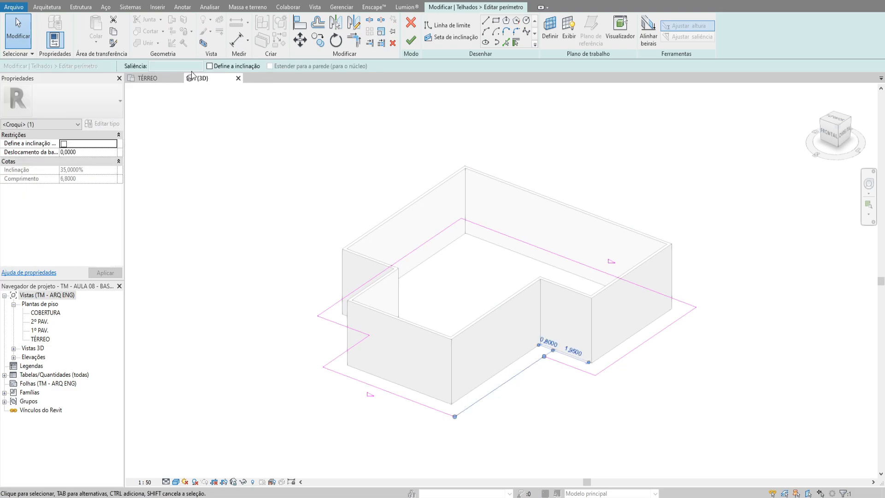
pyautogui.click(225, 69)
pyautogui.click(386, 126)
pyautogui.click(411, 40)
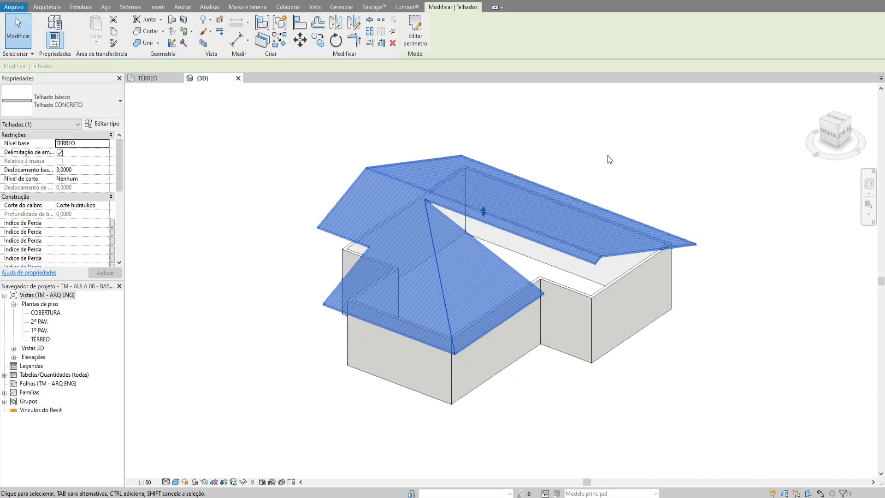
# Make the short footprint line at the inner corner beside the front wing slope-defining, and finish the sketch
pyautogui.click(652, 180)
pyautogui.keyDown('shift'); pyautogui.moveTo(652, 181); pyautogui.dragTo(617, 224, button='middle'); pyautogui.keyUp('shift')
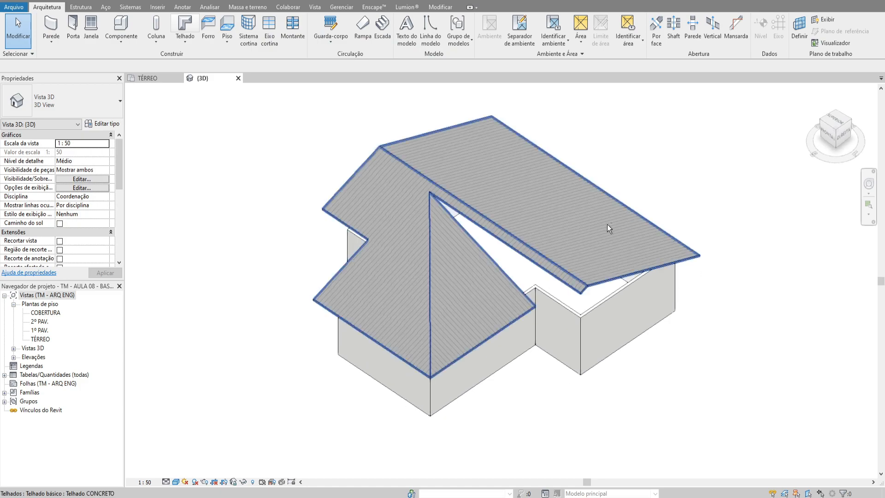
pyautogui.click(617, 223)
pyautogui.click(415, 32)
pyautogui.click(556, 377)
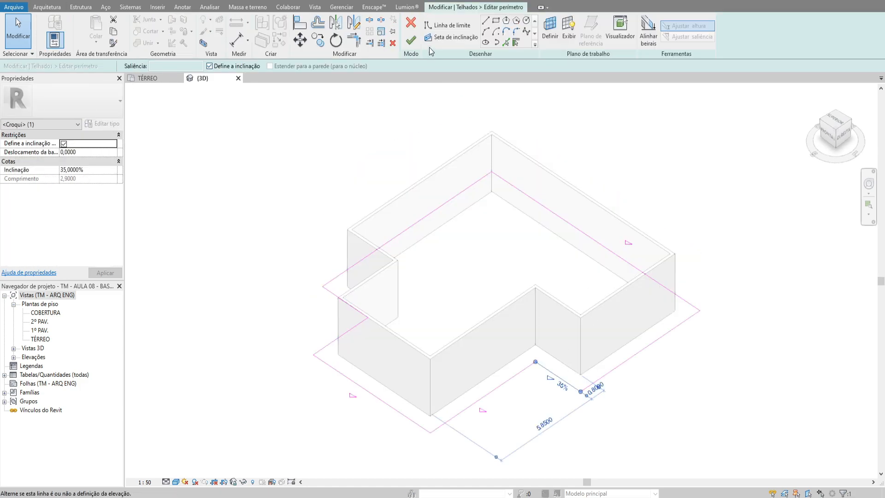
pyautogui.click(412, 39)
# Delete the entire roof from the model
pyautogui.keyDown('shift'); pyautogui.moveTo(559, 180); pyautogui.dragTo(615, 336, button='middle'); pyautogui.keyUp('shift')
pyautogui.click(526, 196)
pyautogui.keyDown('shift'); pyautogui.moveTo(520, 249); pyautogui.dragTo(652, 278, button='middle'); pyautogui.keyUp('shift')
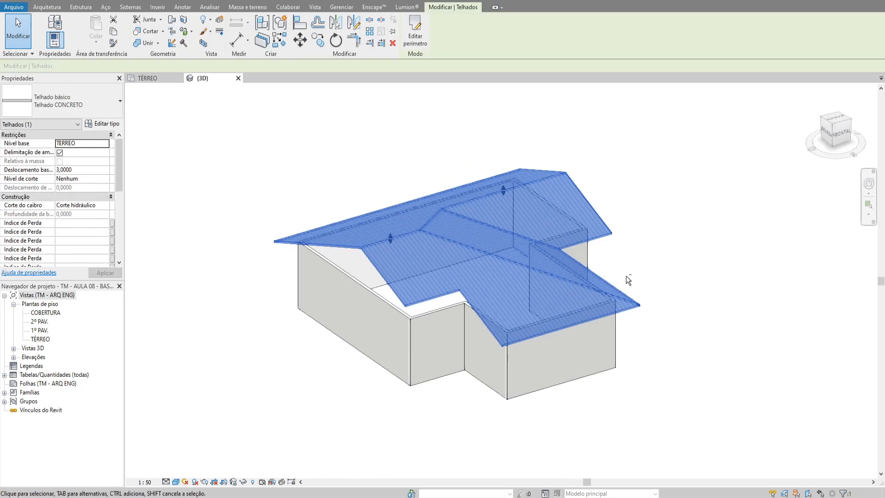
pyautogui.press('Delete')
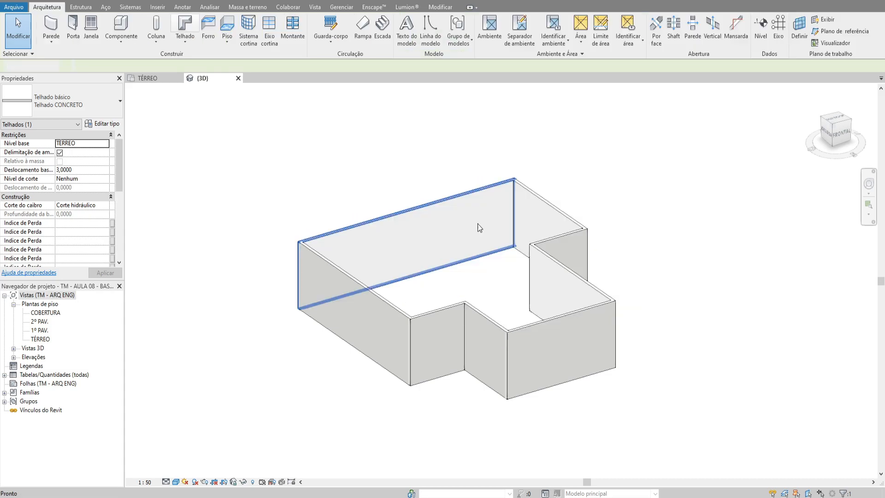
# Start a new roof by footprint on the TÉRREO plan and sketch its boundary along the inner wall faces
pyautogui.doubleClick(41, 339)
pyautogui.click(180, 28)
pyautogui.click(328, 152)
pyautogui.click(562, 152)
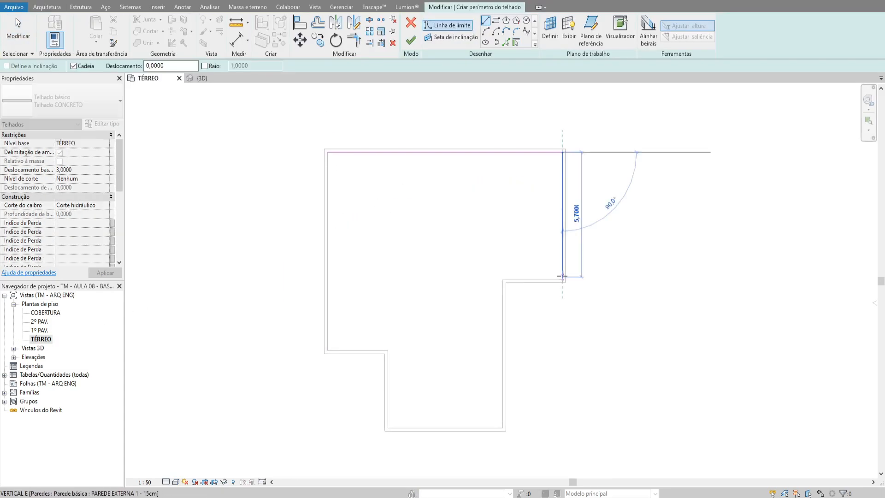
pyautogui.click(562, 279)
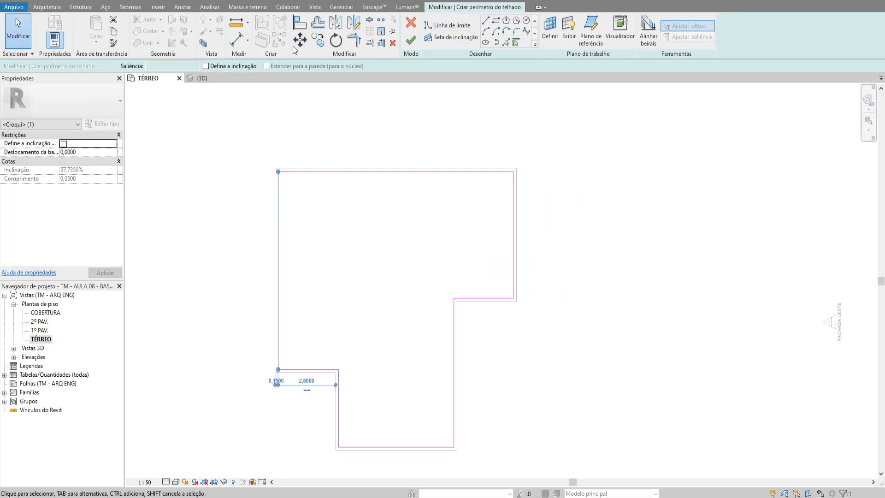
pyautogui.click(300, 39)
pyautogui.click(370, 245)
pyautogui.press('Escape')
pyautogui.press('Escape')
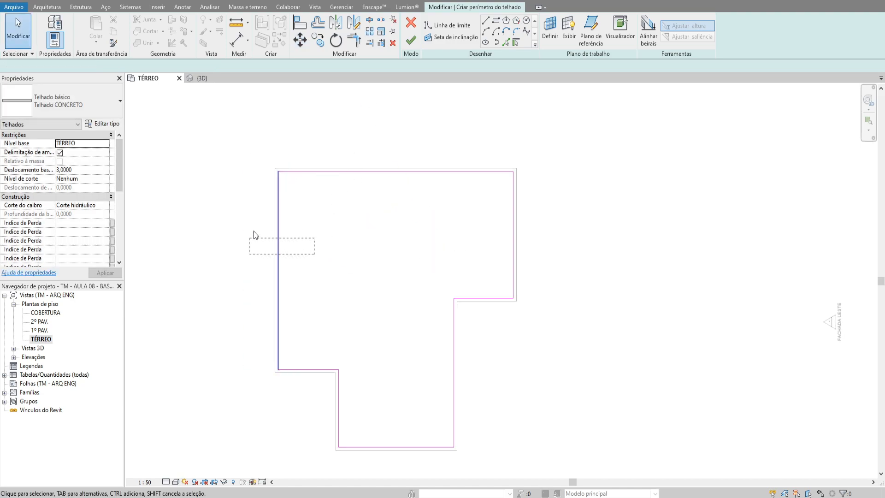
# Move the two opposite outer side lines of the roof boundary 0.25 m inward from the inner wall faces
pyautogui.click(277, 239)
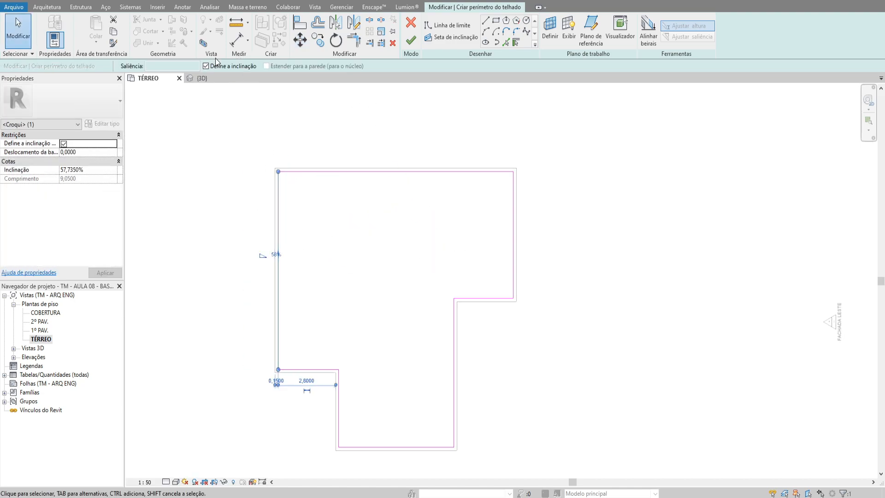
pyautogui.click(537, 275)
pyautogui.click(513, 239)
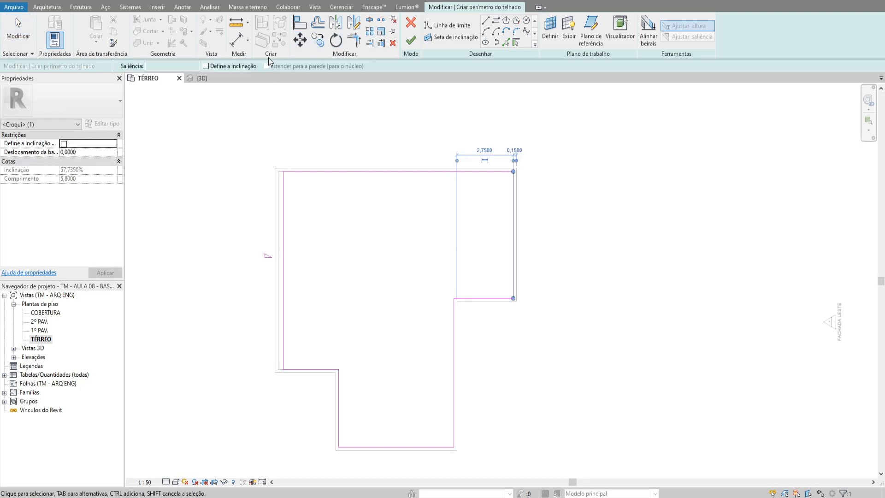
pyautogui.click(300, 40)
pyautogui.click(426, 116)
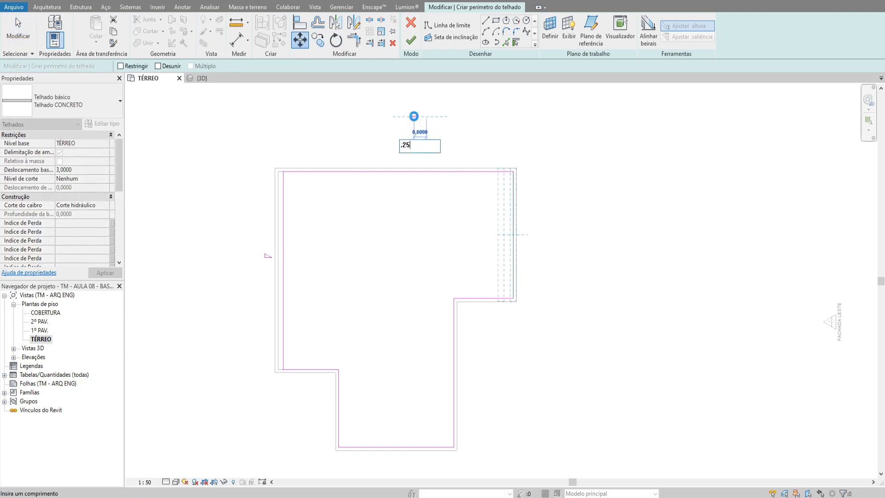
pyautogui.write('.25')
pyautogui.press('Return')
pyautogui.press('Escape')
pyautogui.moveTo(424, 221); pyautogui.dragTo(425, 220)
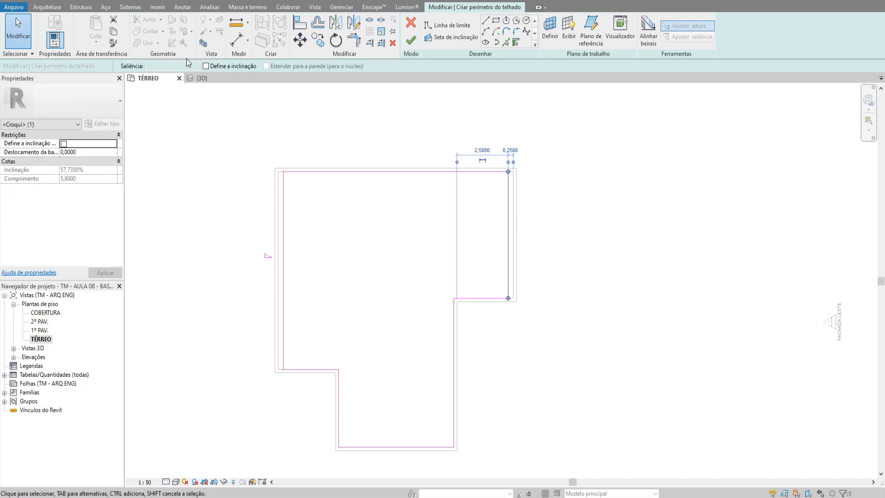
# Make both inset side lines slope-defining, finish the roof footprint and display the model in 3D
pyautogui.moveTo(523, 249); pyautogui.dragTo(199, 237)
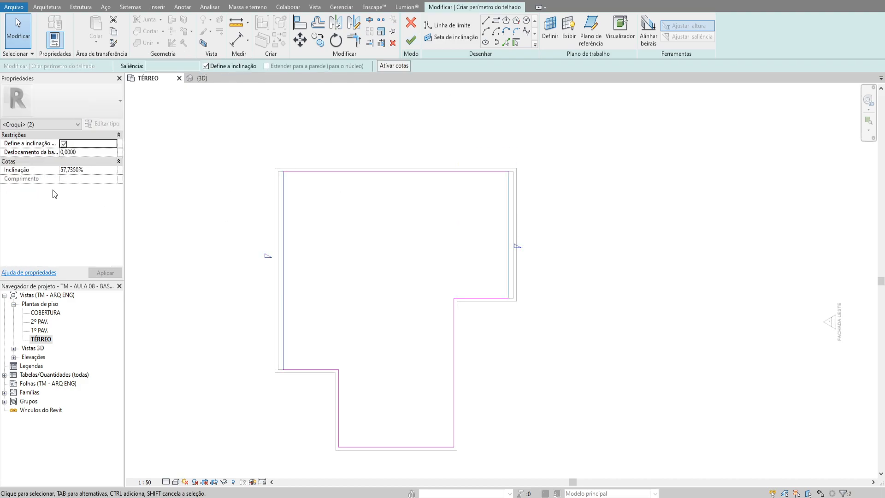
pyautogui.click(425, 125)
pyautogui.click(411, 41)
pyautogui.press('3')
pyautogui.press('d')
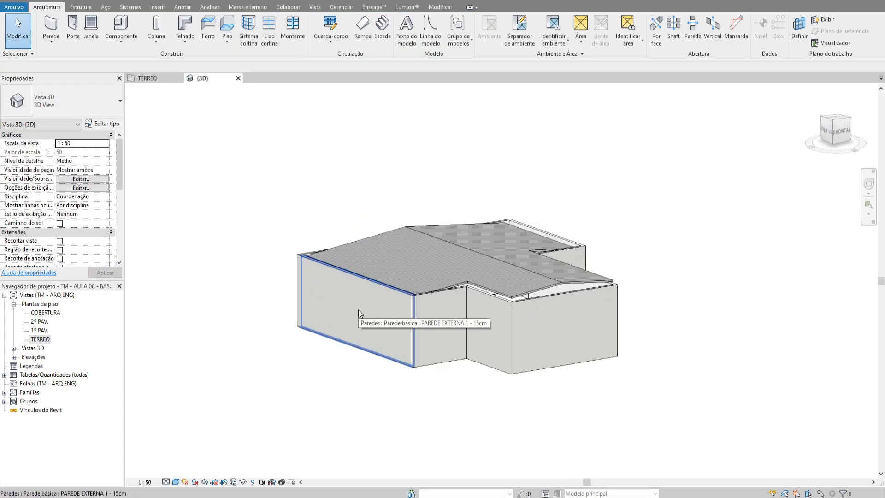
# Copy the whole chain of exterior walls and paste it aligned to the level 1º PAV
pyautogui.keyDown('shift'); pyautogui.moveTo(479, 300); pyautogui.dragTo(349, 315, button='middle'); pyautogui.keyUp('shift')
pyautogui.moveTo(417, 229)
pyautogui.keyDown('shift'); pyautogui.mouseDown(button='middle')
pyautogui.moveTo(347, 286)
pyautogui.moveTo(405, 225)
pyautogui.mouseUp(button='middle'); pyautogui.keyUp('shift')
pyautogui.keyDown('shift'); pyautogui.moveTo(555, 339); pyautogui.dragTo(551, 302, button='middle'); pyautogui.keyUp('shift')
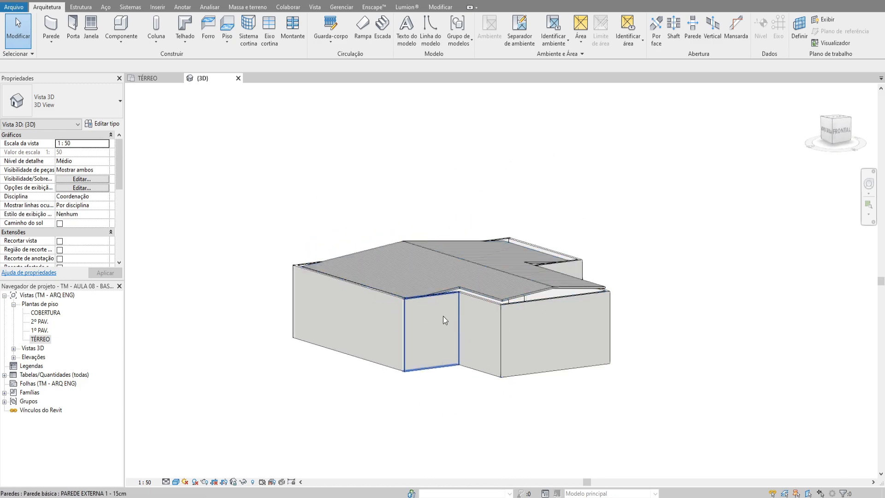
pyautogui.press('Tab')
pyautogui.click(438, 314)
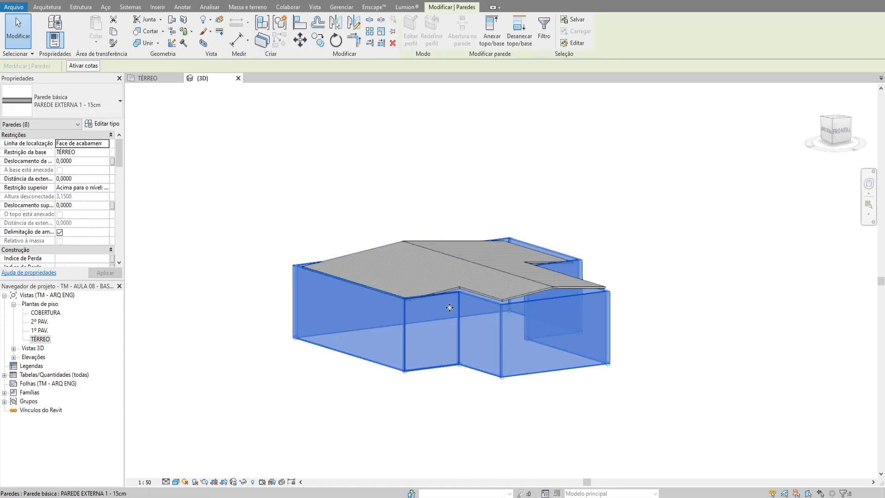
pyautogui.click(250, 234)
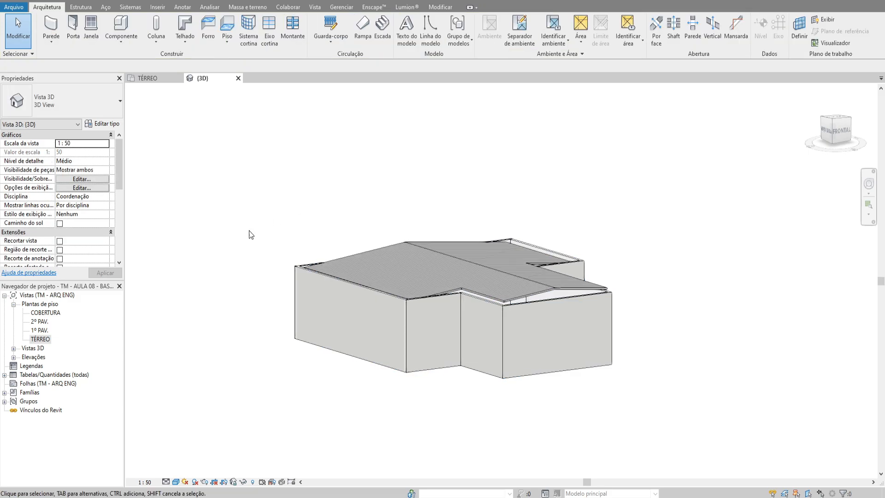
pyautogui.click(348, 298)
pyautogui.click(95, 43)
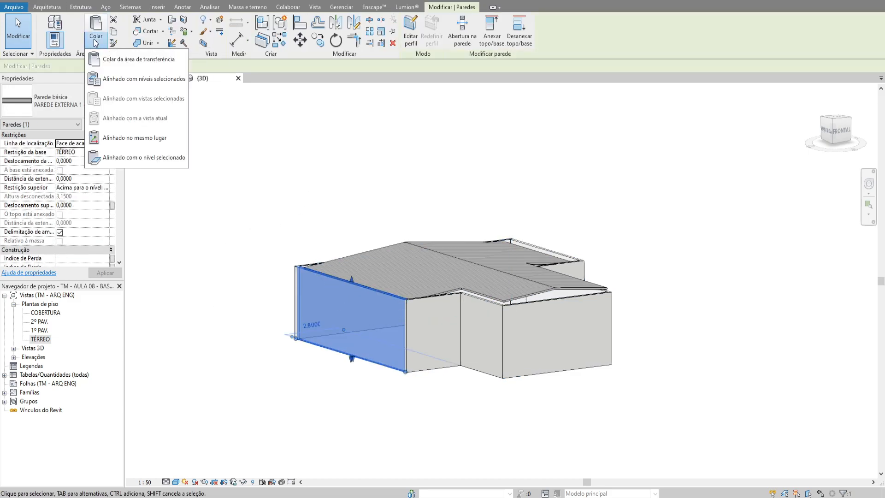
pyautogui.click(137, 79)
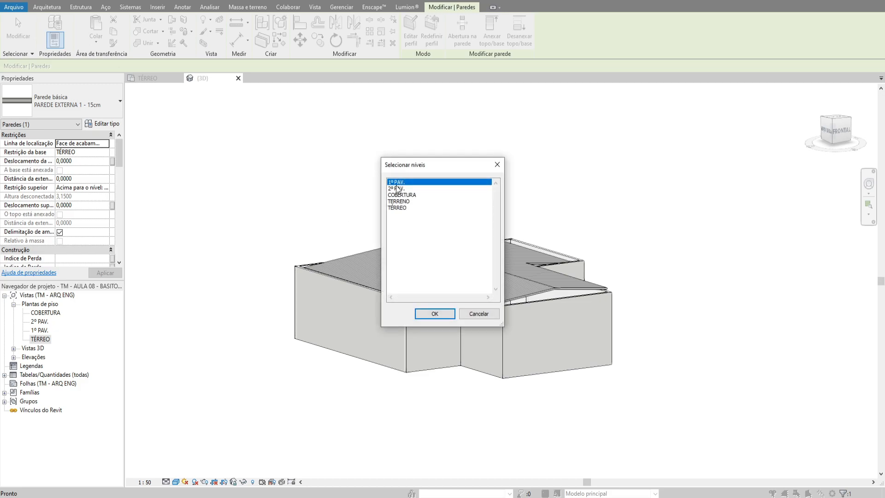
pyautogui.click(435, 314)
pyautogui.click(626, 224)
# Set the top constraint of all the upper walls to Não conectado with an unconnected height of 1 m
pyautogui.keyDown('shift'); pyautogui.moveTo(627, 225); pyautogui.dragTo(552, 210, button='middle'); pyautogui.keyUp('shift')
pyautogui.press('Tab')
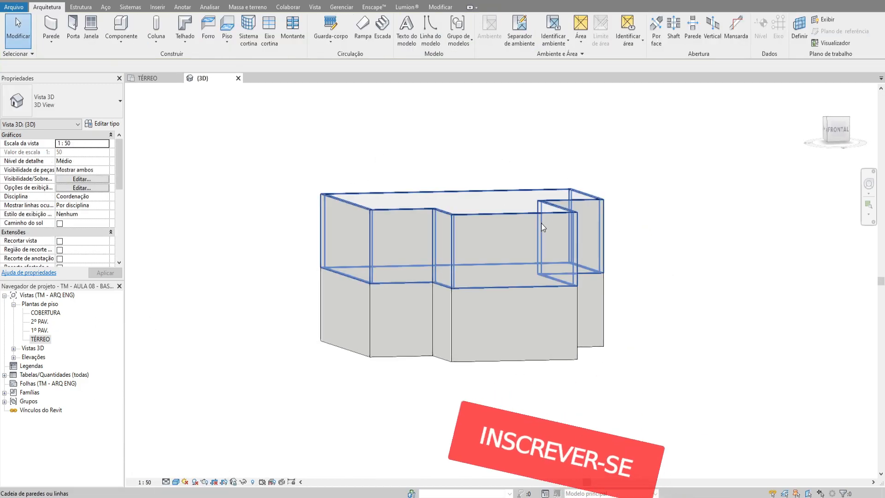
pyautogui.click(541, 223)
pyautogui.keyDown('shift'); pyautogui.moveTo(623, 240); pyautogui.dragTo(588, 259, button='middle'); pyautogui.keyUp('shift')
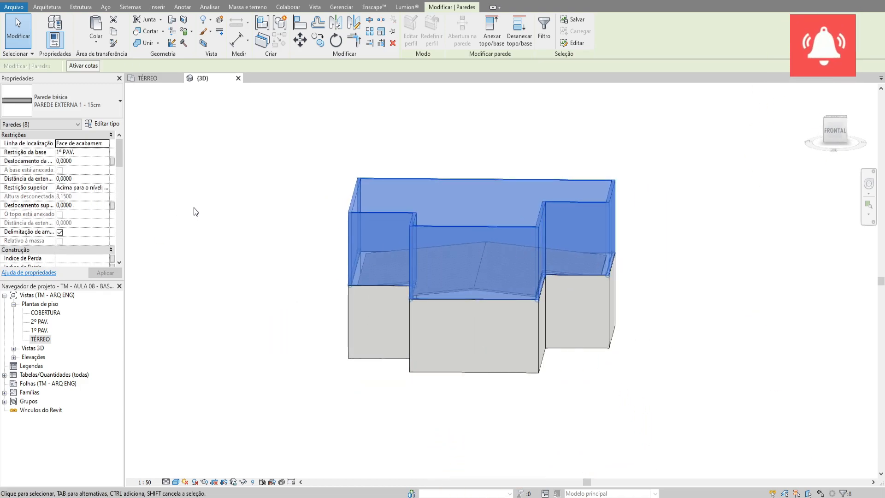
pyautogui.click(105, 188)
pyautogui.click(85, 197)
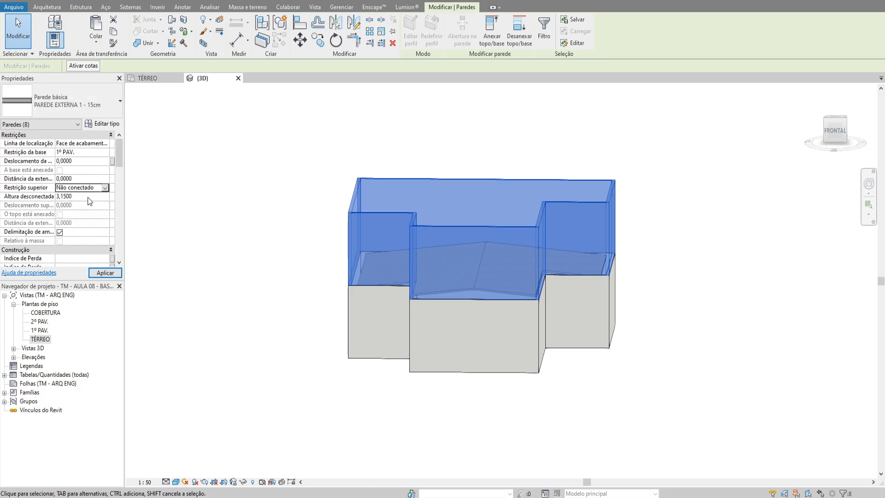
pyautogui.write('1')
pyautogui.press('Return')
pyautogui.click(489, 165)
# Delete the sloped roof enclosed by the low parapet walls
pyautogui.keyDown('shift'); pyautogui.moveTo(488, 166); pyautogui.dragTo(485, 263, button='middle'); pyautogui.keyUp('shift')
pyautogui.click(480, 261)
pyautogui.click(250, 125)
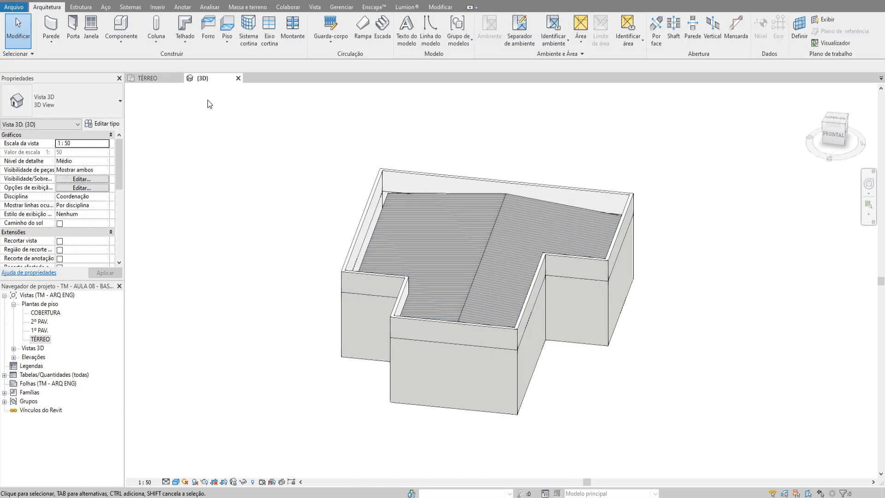
pyautogui.click(186, 45)
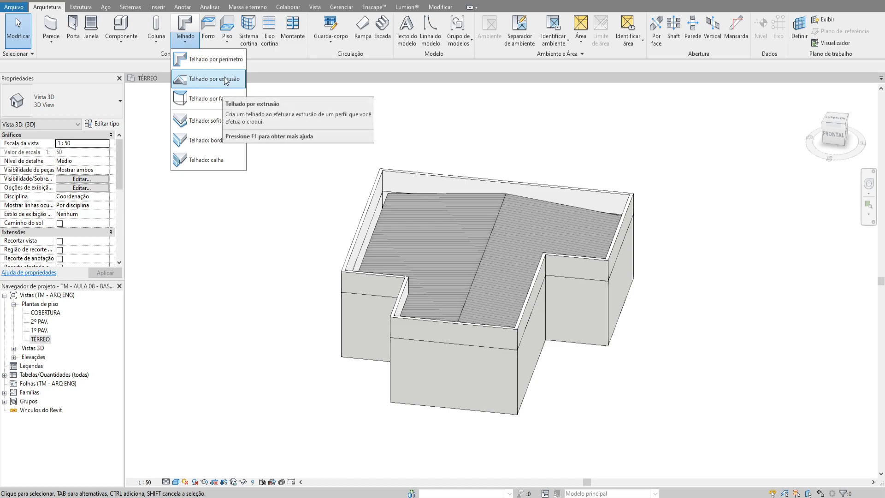
pyautogui.keyDown('shift'); pyautogui.moveTo(504, 156); pyautogui.dragTo(497, 233, button='middle'); pyautogui.keyUp('shift')
pyautogui.click(497, 234)
pyautogui.press('Delete')
# Start a roof by extrusion on the rear upper wall's face, with reference level 1º PAV. and offset 0
pyautogui.keyDown('shift'); pyautogui.moveTo(563, 182); pyautogui.dragTo(405, 203, button='middle'); pyautogui.keyUp('shift')
pyautogui.click(185, 37)
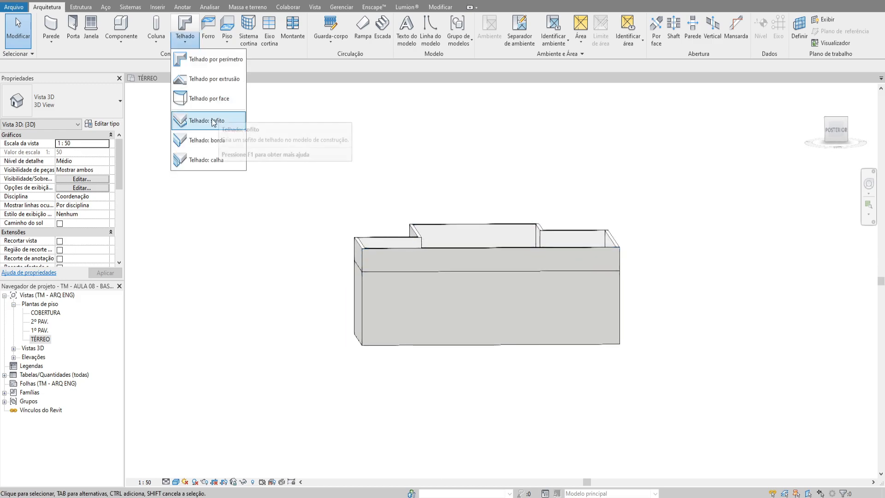
pyautogui.click(202, 79)
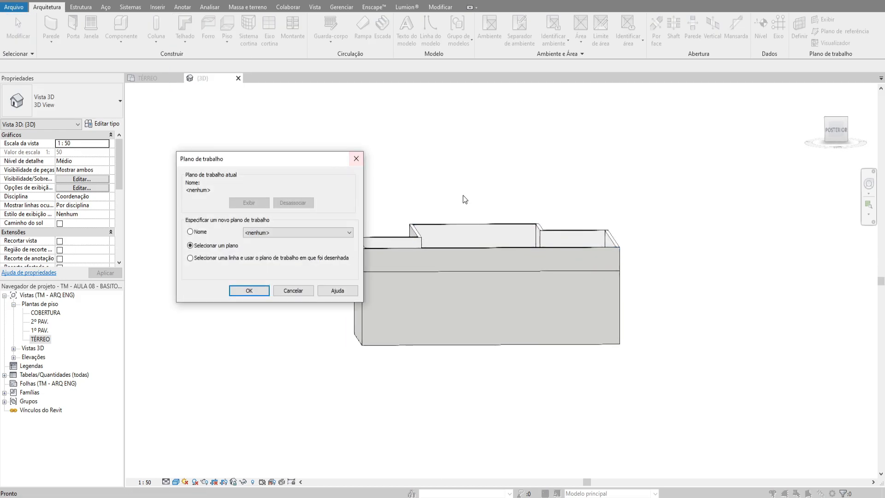
pyautogui.click(261, 290)
pyautogui.click(466, 256)
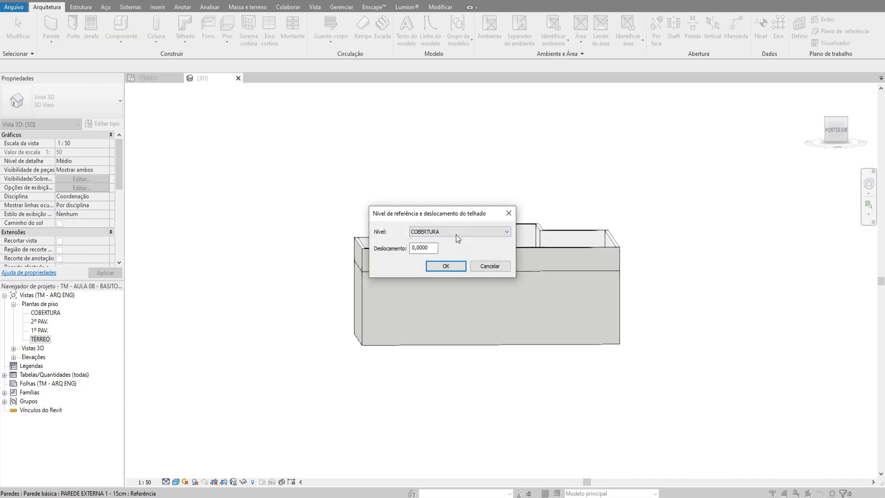
pyautogui.click(431, 231)
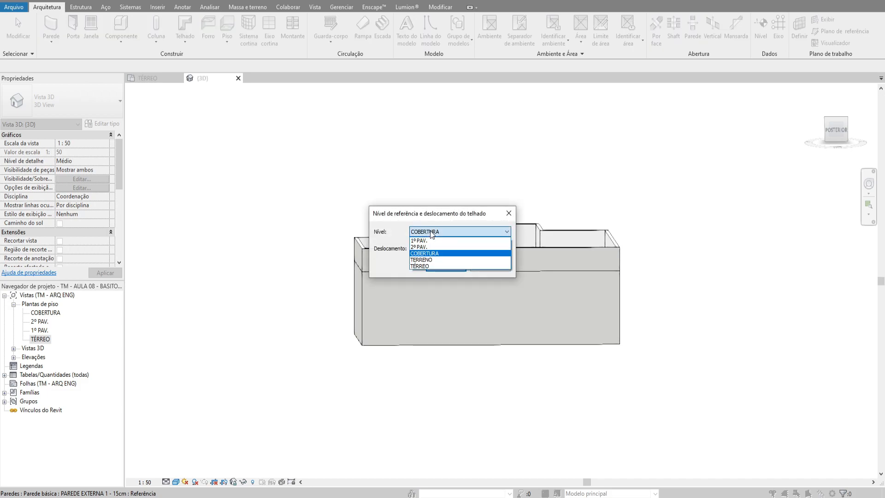
pyautogui.click(425, 240)
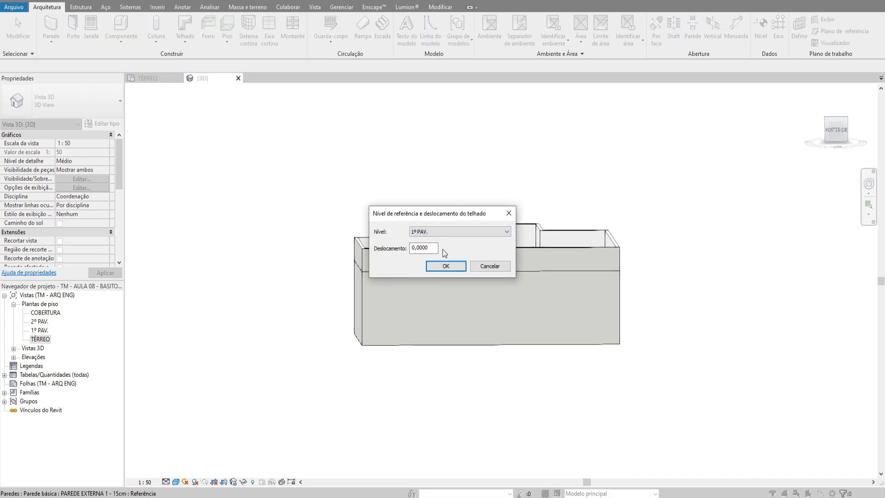
pyautogui.click(445, 266)
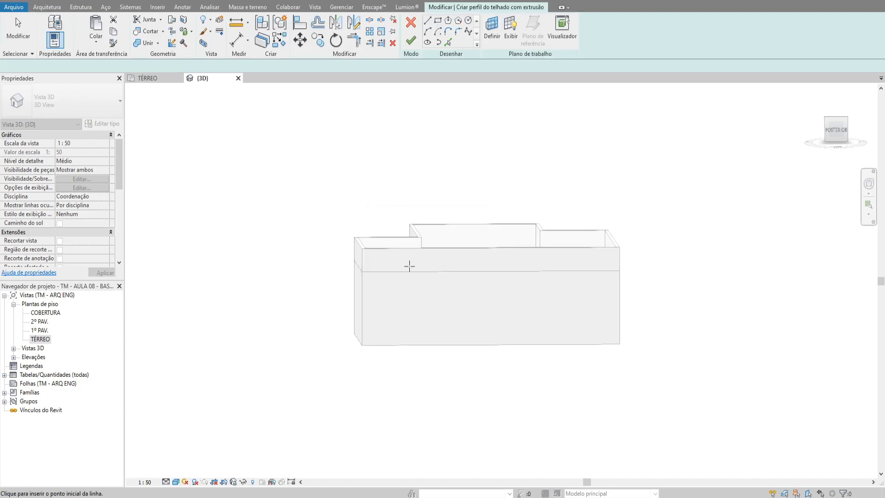
# Orient the 3D view squarely to the rear face of the house for sketching the roof profile
pyautogui.click(837, 133)
pyautogui.press('Escape')
pyautogui.press('Escape')
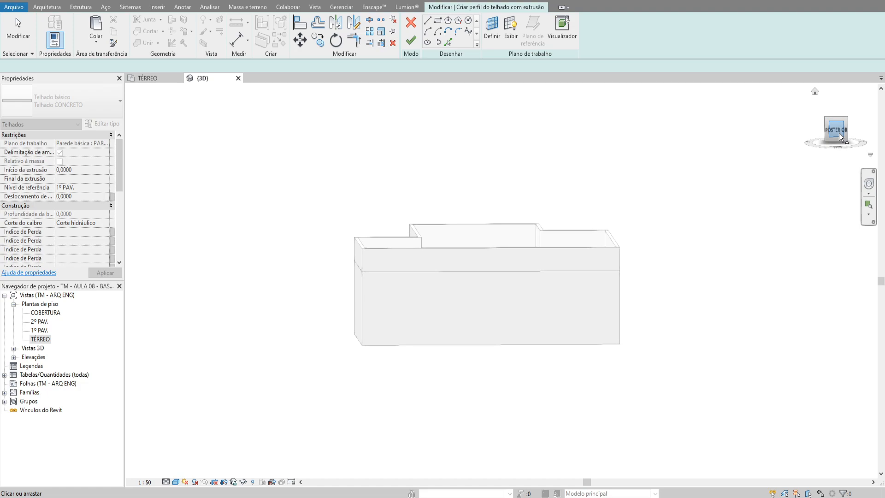
pyautogui.click(835, 131)
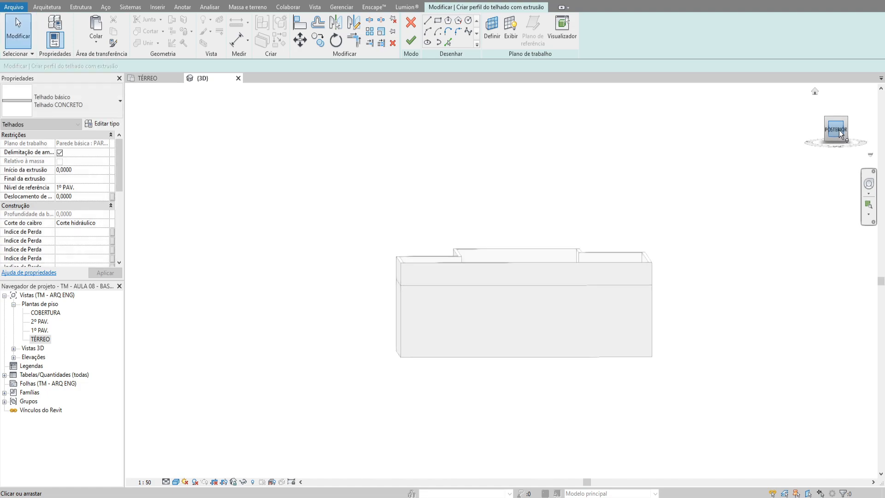
pyautogui.doubleClick(32, 358)
pyautogui.scroll(2, 505, 189)
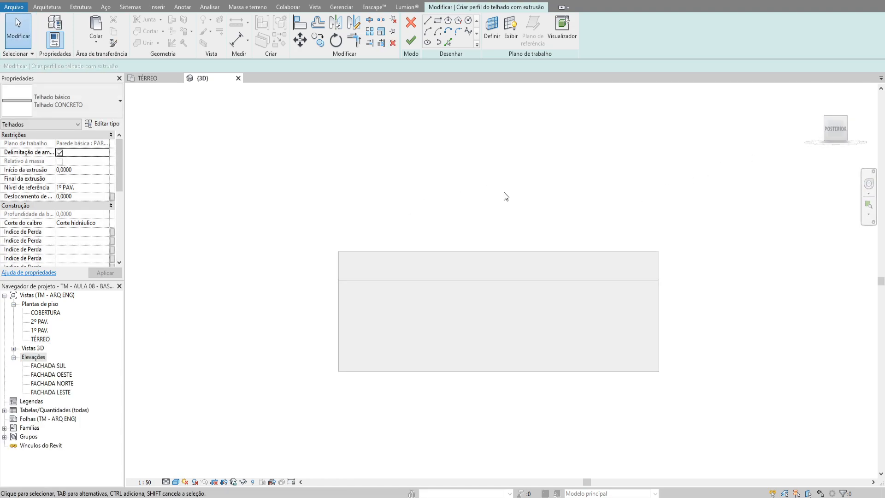
# Sketch a freehand arc for the roof profile between the two top corners of the rear wall
pyautogui.click(428, 32)
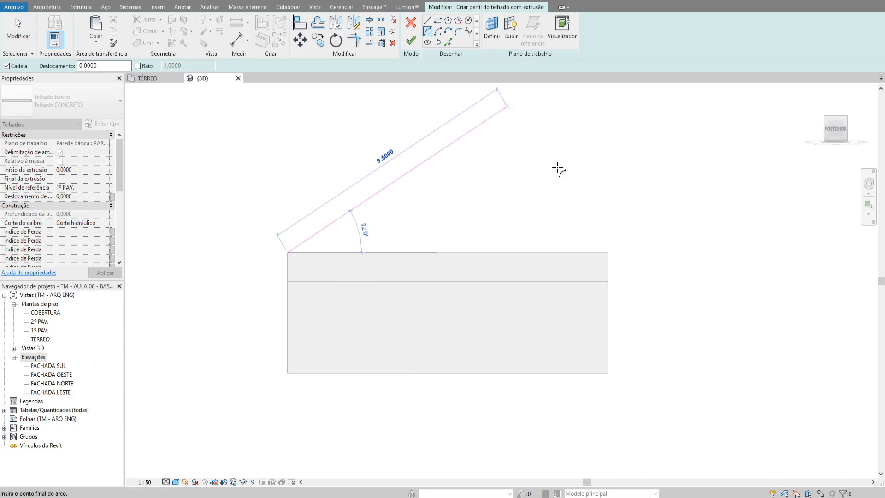
pyautogui.click(607, 252)
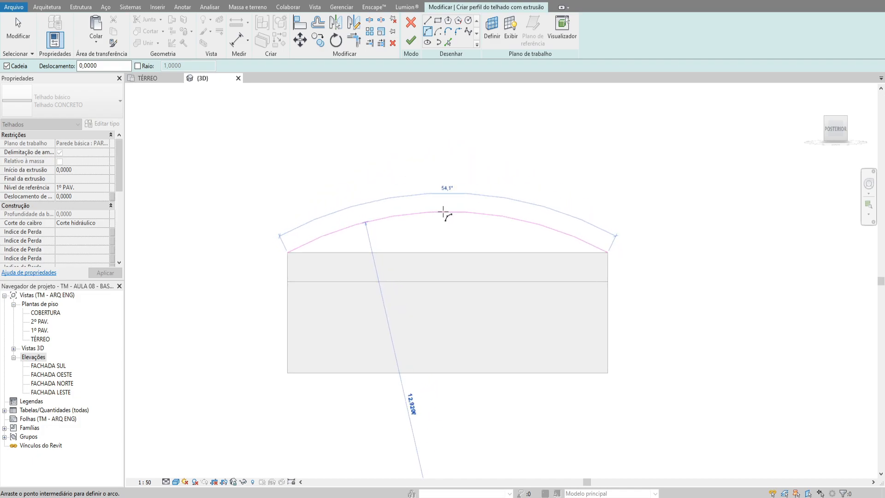
pyautogui.click(443, 212)
# Draw a vertical guide line upward from the midpoint of the rear wall's top edge to mark the arc's peak
pyautogui.press('l')
pyautogui.press('i')
pyautogui.click(446, 252)
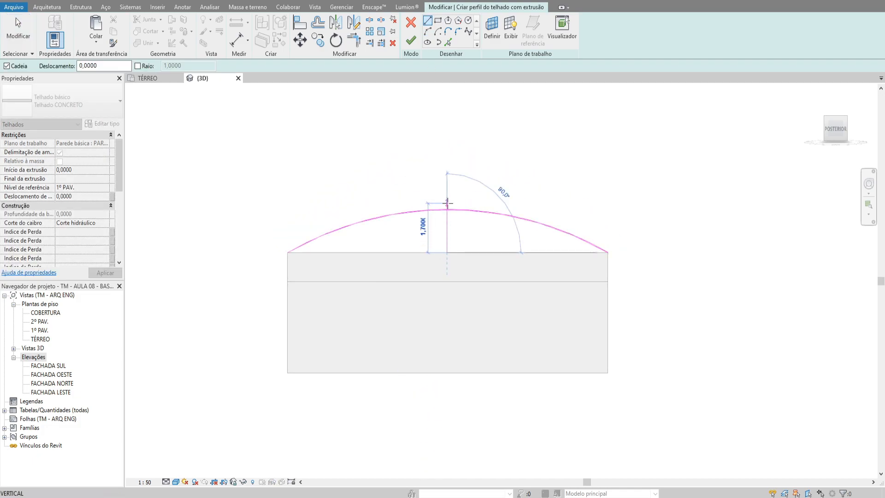
pyautogui.write('1')
pyautogui.press('Return')
pyautogui.press('Escape')
pyautogui.press('Escape')
# Replace the arc with one between the wall's top corners through the guide line's upper end, and finish the profile without that line
pyautogui.click(473, 211)
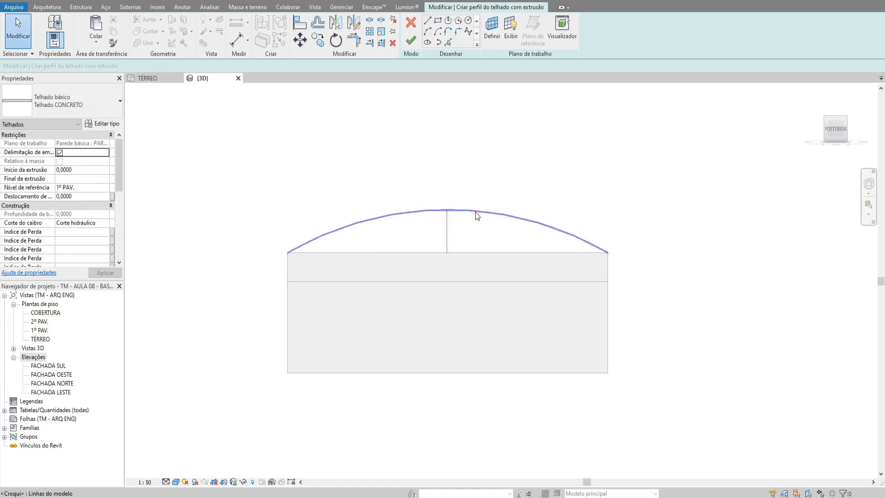
pyautogui.press('Delete')
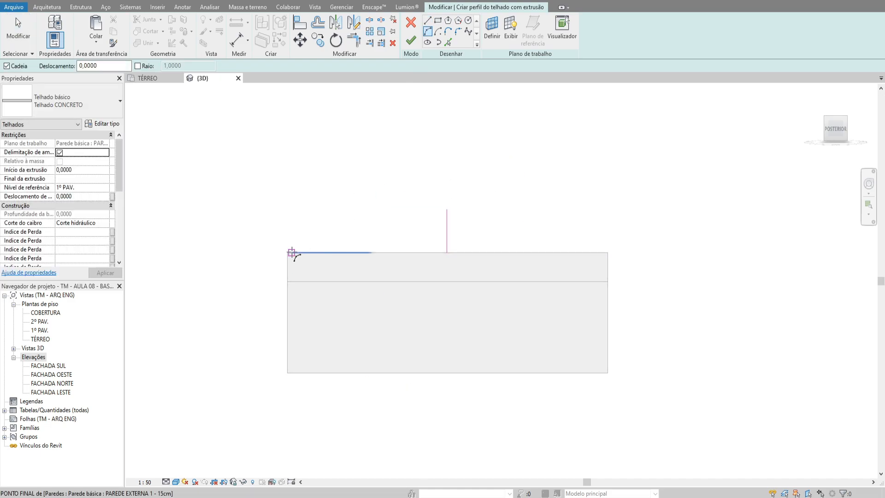
pyautogui.click(607, 252)
pyautogui.click(446, 209)
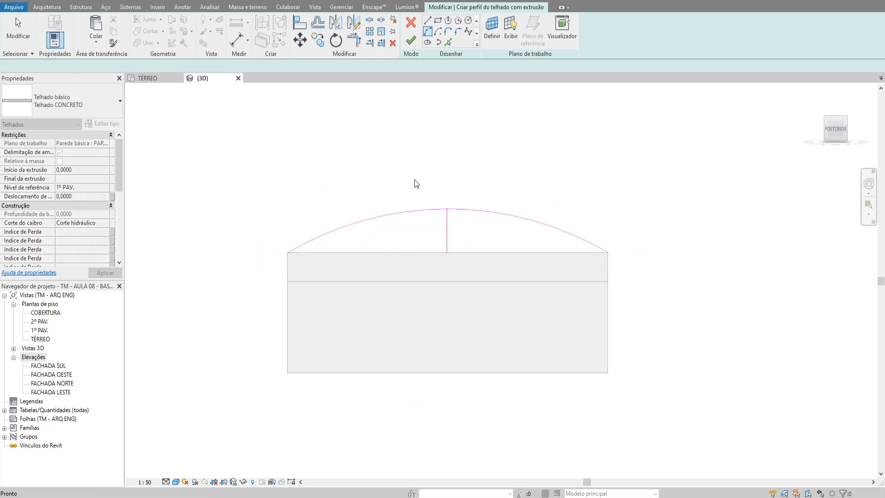
pyautogui.press('Escape')
pyautogui.press('Escape')
pyautogui.click(410, 41)
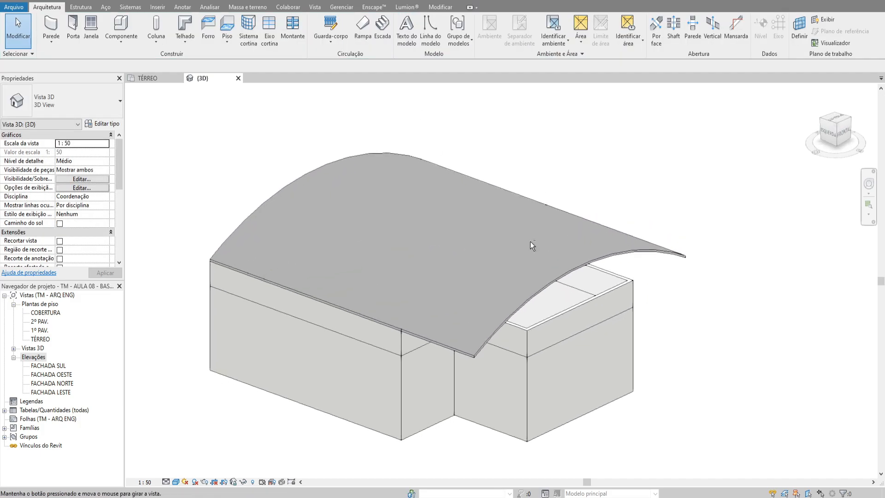
# Start a vertical opening in the arched roof and pick the recessed corner's wall lines and the roof edges as its boundary
pyautogui.keyDown('shift'); pyautogui.moveTo(554, 237); pyautogui.dragTo(454, 295, button='middle'); pyautogui.keyUp('shift')
pyautogui.click(646, 253)
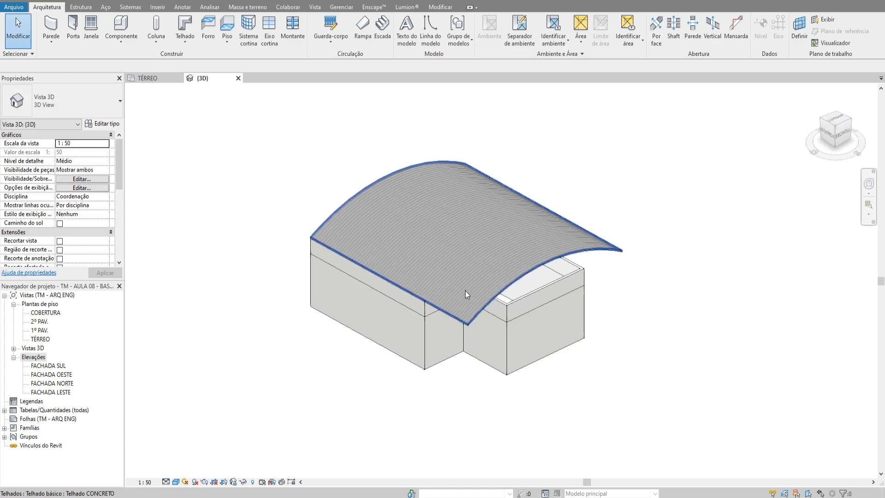
pyautogui.keyDown('shift'); pyautogui.moveTo(596, 238); pyautogui.dragTo(604, 149, button='middle'); pyautogui.keyUp('shift')
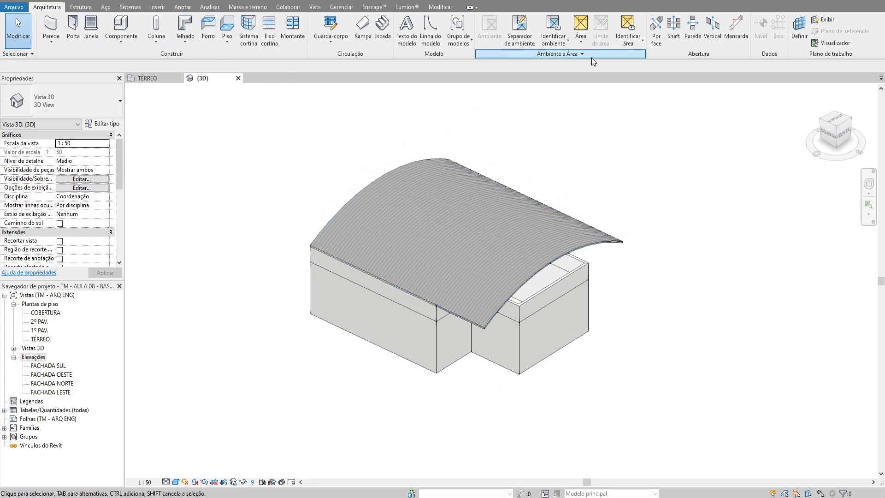
pyautogui.click(713, 42)
pyautogui.moveTo(539, 198)
pyautogui.keyDown('shift'); pyautogui.mouseDown(button='middle')
pyautogui.moveTo(557, 200)
pyautogui.moveTo(506, 282)
pyautogui.mouseUp(button='middle'); pyautogui.keyUp('shift')
pyautogui.click(506, 283)
pyautogui.moveTo(548, 249)
pyautogui.keyDown('shift'); pyautogui.mouseDown(button='middle')
pyautogui.moveTo(515, 264)
pyautogui.moveTo(512, 251)
pyautogui.mouseUp(button='middle'); pyautogui.keyUp('shift')
pyautogui.click(447, 42)
pyautogui.click(478, 375)
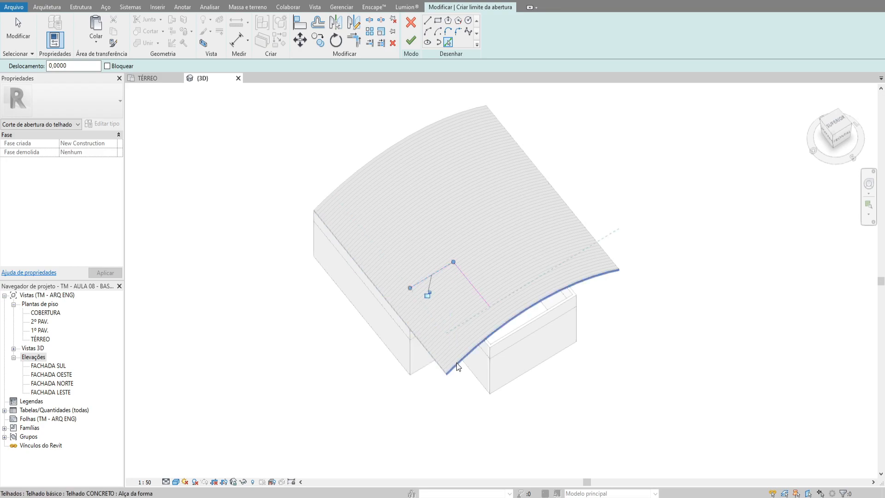
# Trim the picked boundary lines into a closed outline around the recessed corner and finish the vertical opening
pyautogui.press('r')
pyautogui.click(422, 281)
pyautogui.click(415, 297)
pyautogui.moveTo(618, 212)
pyautogui.keyDown('shift'); pyautogui.mouseDown(button='middle')
pyautogui.moveTo(517, 193)
pyautogui.moveTo(577, 197)
pyautogui.moveTo(639, 152)
pyautogui.moveTo(608, 250)
pyautogui.moveTo(510, 302)
pyautogui.moveTo(622, 192)
pyautogui.moveTo(538, 210)
pyautogui.moveTo(658, 184)
pyautogui.moveTo(670, 195)
pyautogui.moveTo(545, 201)
pyautogui.moveTo(564, 259)
pyautogui.moveTo(441, 247)
pyautogui.moveTo(474, 244)
pyautogui.mouseUp(button='middle'); pyautogui.keyUp('shift')
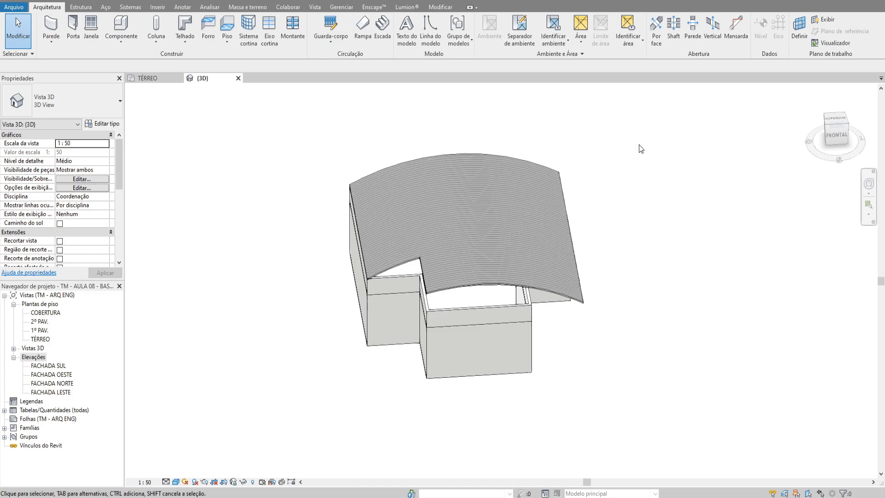
# Delete the arched roof from the house
pyautogui.click(564, 259)
pyautogui.press('Delete')
pyautogui.keyDown('shift'); pyautogui.moveTo(451, 192); pyautogui.dragTo(278, 171, button='middle'); pyautogui.keyUp('shift')
pyautogui.keyDown('shift'); pyautogui.moveTo(389, 177); pyautogui.dragTo(409, 179, button='middle'); pyautogui.keyUp('shift')
pyautogui.moveTo(303, 156); pyautogui.dragTo(281, 168, button='middle')
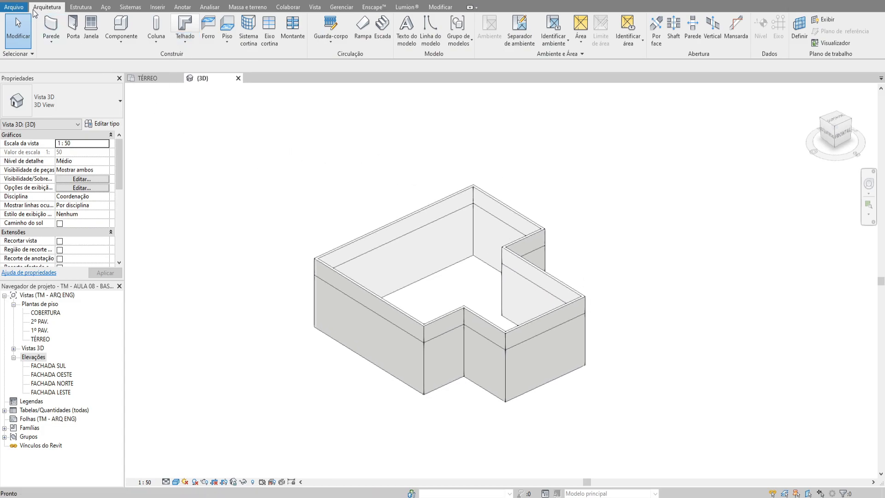
# Start an in-place mass family for the house model, using the Massa category
pyautogui.click(118, 44)
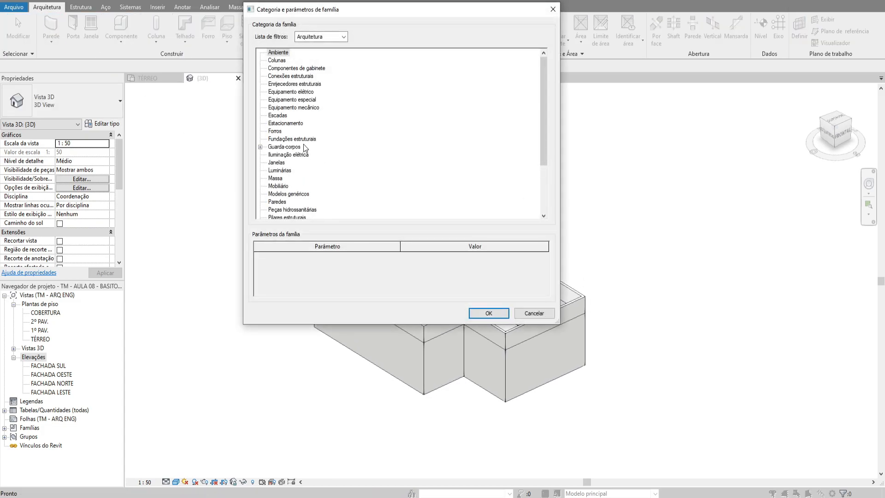
pyautogui.click(480, 312)
pyautogui.click(455, 265)
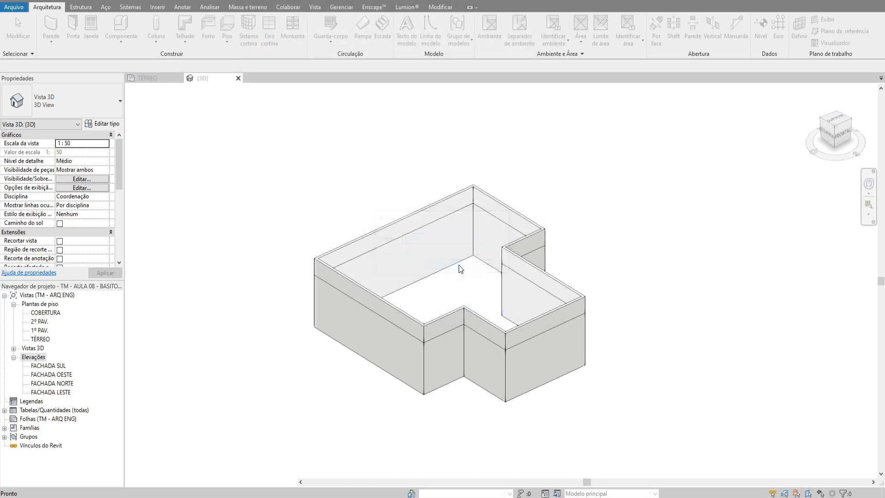
# Sketch a large rectangle around the house on the TÉRREO level as the base outline of the mass
pyautogui.scroll(-2, 476, 239)
pyautogui.click(131, 21)
pyautogui.click(314, 214)
pyautogui.click(602, 291)
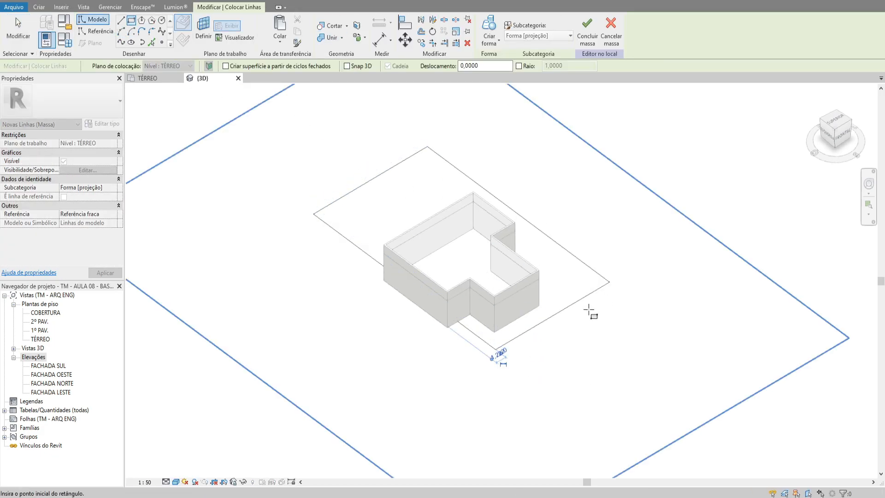
pyautogui.press('Escape')
pyautogui.press('Escape')
pyautogui.click(551, 350)
pyautogui.moveTo(551, 350); pyautogui.dragTo(569, 365)
pyautogui.press('Escape')
pyautogui.moveTo(389, 204); pyautogui.dragTo(402, 214)
# Replace one long side of the rectangle with two connected arcs curving along the front of the house
pyautogui.click(120, 31)
pyautogui.click(323, 260)
pyautogui.click(358, 332)
pyautogui.click(312, 298)
pyautogui.click(510, 399)
pyautogui.click(428, 354)
pyautogui.press('Escape')
pyautogui.press('Escape')
pyautogui.click(377, 302)
pyautogui.press('Delete')
# Select the whole closed outline and create a solid form from it that encloses the house
pyautogui.keyDown('shift'); pyautogui.moveTo(437, 255); pyautogui.dragTo(436, 251, button='middle'); pyautogui.keyUp('shift')
pyautogui.scroll(2, 436, 250)
pyautogui.scroll(-1, 424, 217)
pyautogui.press('Tab')
pyautogui.click(414, 208)
pyautogui.click(492, 31)
pyautogui.click(601, 151)
pyautogui.keyDown('shift'); pyautogui.moveTo(530, 226); pyautogui.dragTo(466, 201, button='middle'); pyautogui.keyUp('shift')
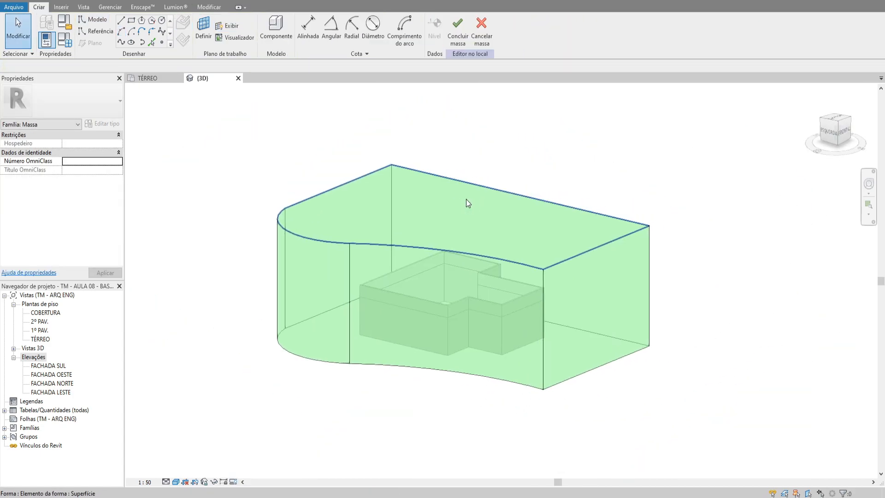
# Move the top edge of the mass's straight end inward so the end face slopes, and finish the mass
pyautogui.click(385, 208)
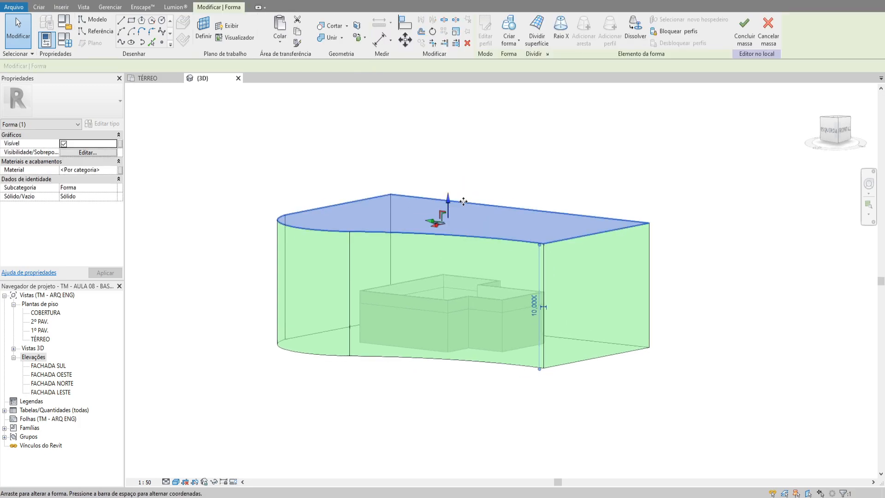
pyautogui.click(587, 192)
pyautogui.click(607, 233)
pyautogui.keyDown('shift'); pyautogui.moveTo(607, 233); pyautogui.dragTo(656, 251, button='middle'); pyautogui.keyUp('shift')
pyautogui.moveTo(630, 216); pyautogui.dragTo(596, 224)
pyautogui.click(611, 182)
pyautogui.click(576, 179)
pyautogui.keyDown('shift'); pyautogui.moveTo(576, 179); pyautogui.dragTo(531, 138, button='middle'); pyautogui.keyUp('shift')
pyautogui.click(652, 293)
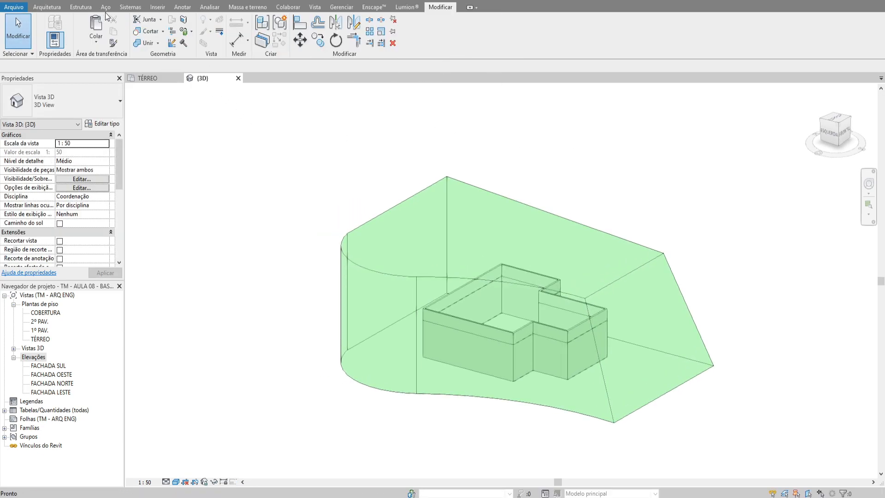
# Create a Telhado CONCRETO roof by face on the top face of the mass
pyautogui.click(43, 10)
pyautogui.click(185, 39)
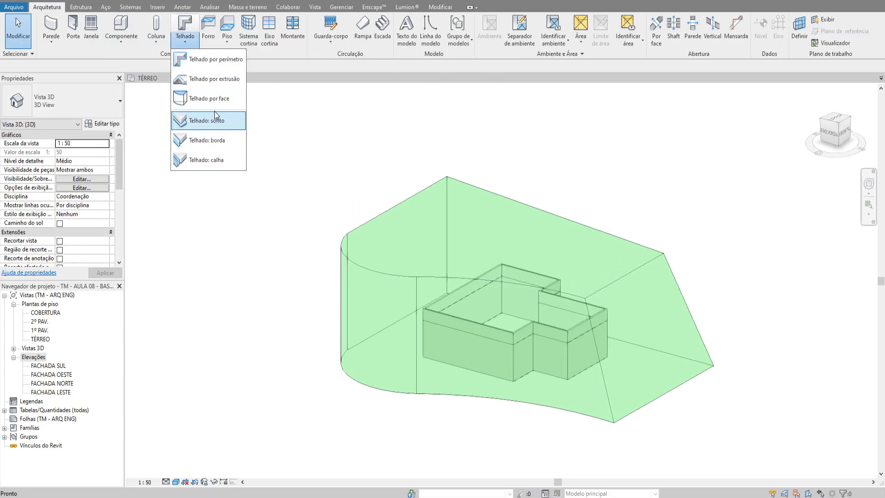
pyautogui.click(210, 98)
pyautogui.click(481, 223)
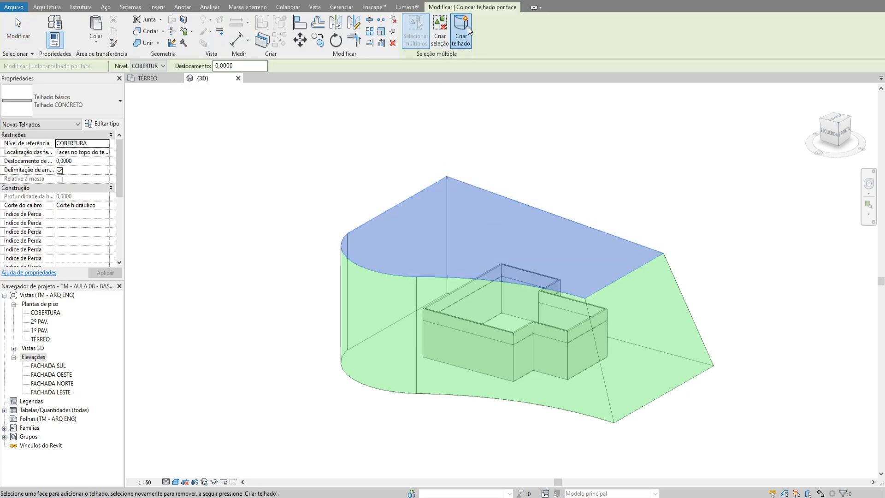
# Delete the mass and keep the roof above the house
pyautogui.click(673, 292)
pyautogui.press('Delete')
pyautogui.moveTo(649, 242)
pyautogui.keyDown('shift'); pyautogui.mouseDown(button='middle')
pyautogui.moveTo(581, 231)
pyautogui.moveTo(603, 188)
pyautogui.moveTo(620, 261)
pyautogui.moveTo(643, 246)
pyautogui.mouseUp(button='middle'); pyautogui.keyUp('shift')
# Modify the roof's sub-elements by lowering the point where the two arcs meet to an elevation of about -2,50
pyautogui.click(538, 253)
pyautogui.keyDown('shift'); pyautogui.moveTo(537, 252); pyautogui.dragTo(488, 279, button='middle'); pyautogui.keyUp('shift')
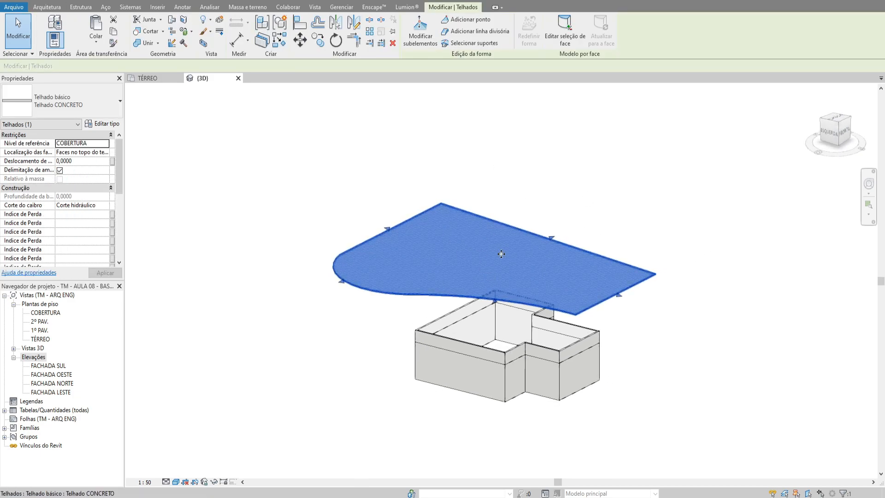
pyautogui.keyDown('shift'); pyautogui.moveTo(527, 225); pyautogui.dragTo(506, 199, button='middle'); pyautogui.keyUp('shift')
pyautogui.click(420, 36)
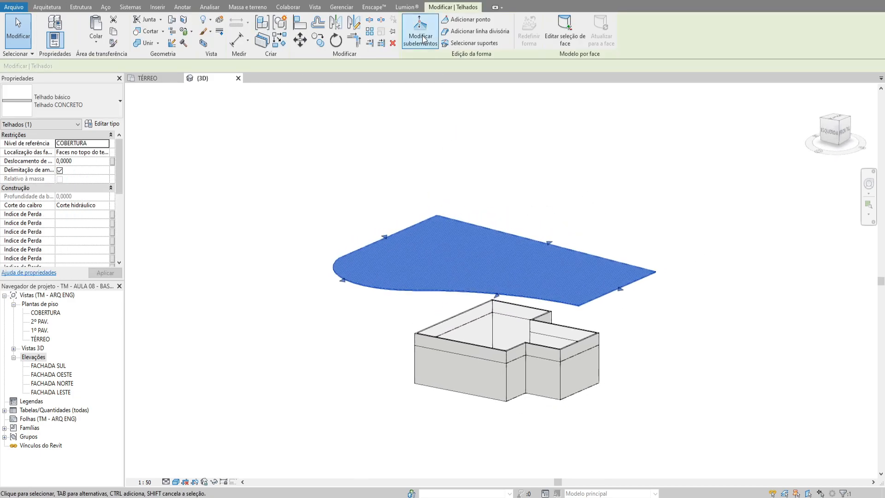
pyautogui.keyDown('shift'); pyautogui.moveTo(385, 210); pyautogui.dragTo(434, 249, button='middle'); pyautogui.keyUp('shift')
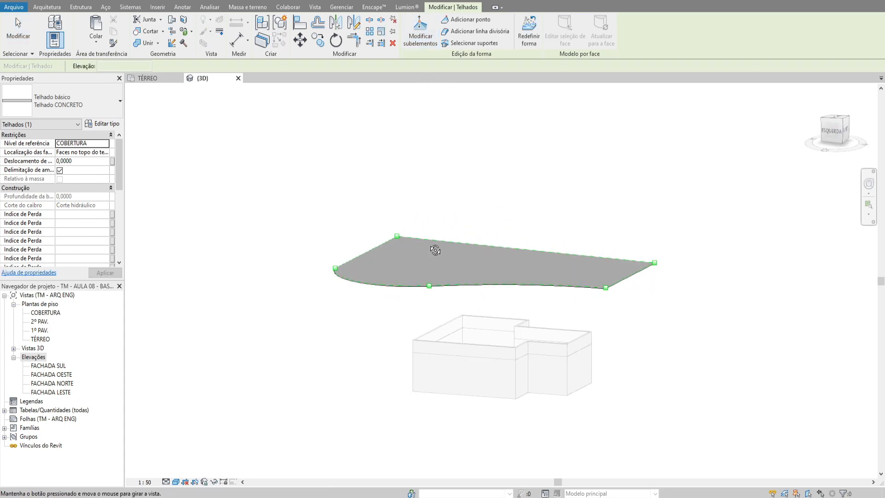
pyautogui.moveTo(431, 317); pyautogui.dragTo(430, 317)
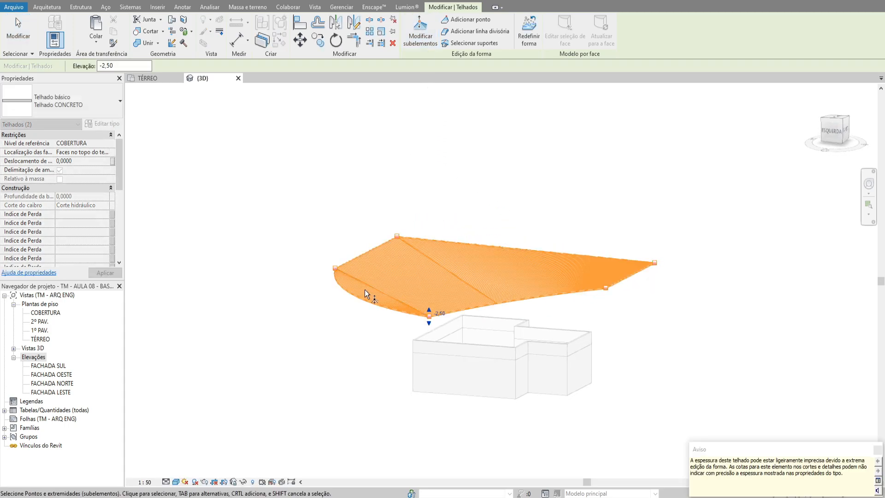
# Lower the roof point at the outer end of the rounded edge and finish editing the roof's shape
pyautogui.click(356, 281)
pyautogui.moveTo(335, 277); pyautogui.dragTo(336, 300)
pyautogui.keyDown('shift'); pyautogui.moveTo(336, 300); pyautogui.dragTo(493, 266, button='middle'); pyautogui.keyUp('shift')
pyautogui.click(16, 21)
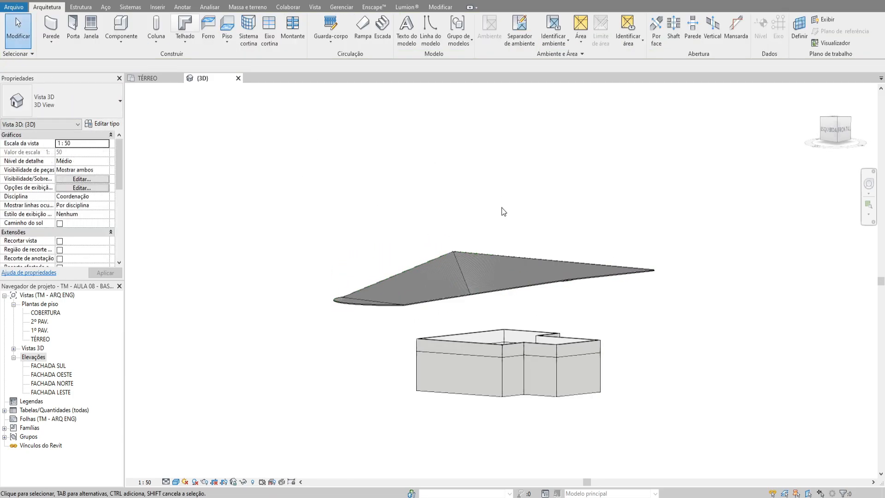
pyautogui.moveTo(511, 229)
pyautogui.keyDown('shift'); pyautogui.mouseDown(button='middle')
pyautogui.moveTo(495, 214)
pyautogui.moveTo(482, 268)
pyautogui.moveTo(529, 251)
pyautogui.moveTo(511, 239)
pyautogui.mouseUp(button='middle'); pyautogui.keyUp('shift')
# Delete the reshaped roof above the house
pyautogui.click(510, 238)
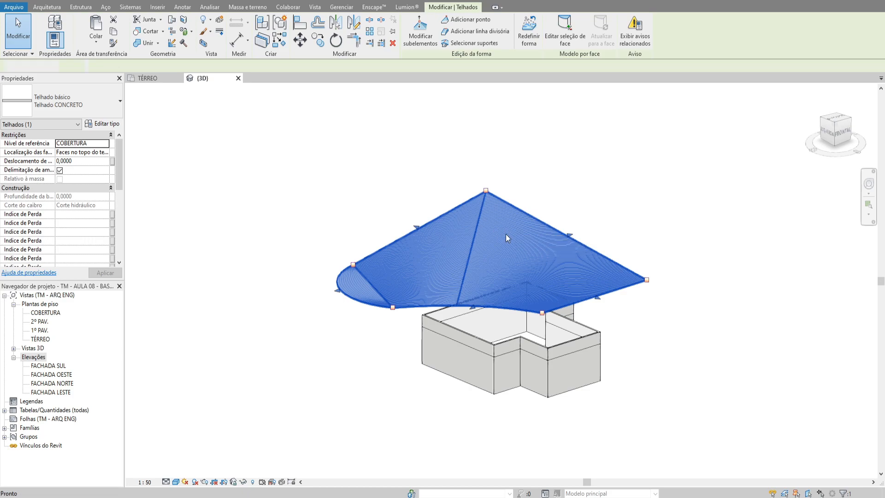
pyautogui.press('Delete')
pyautogui.keyDown('shift'); pyautogui.moveTo(512, 196); pyautogui.dragTo(272, 109, button='middle'); pyautogui.keyUp('shift')
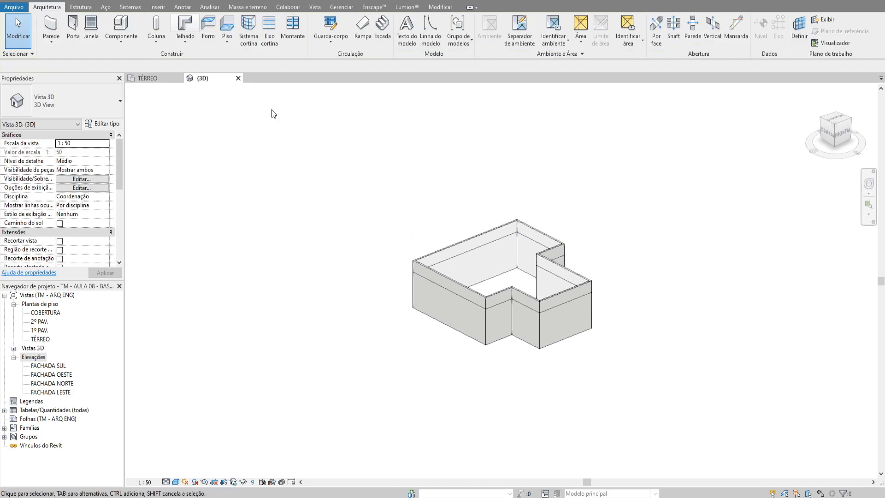
# Close the inactive views and undo the changes back to the hipped-roof version of the house
pyautogui.click(211, 0)
pyautogui.click(185, 40)
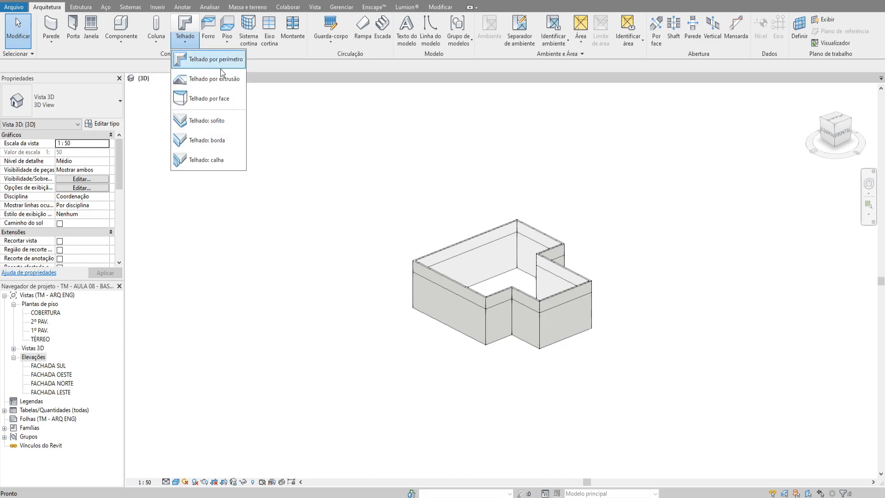
pyautogui.scroll(2, 530, 189)
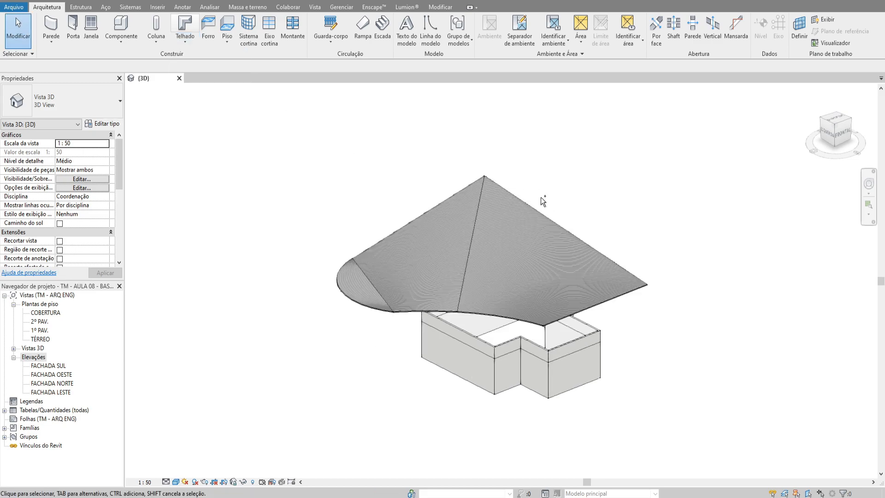
pyautogui.doubleClick(541, 197)
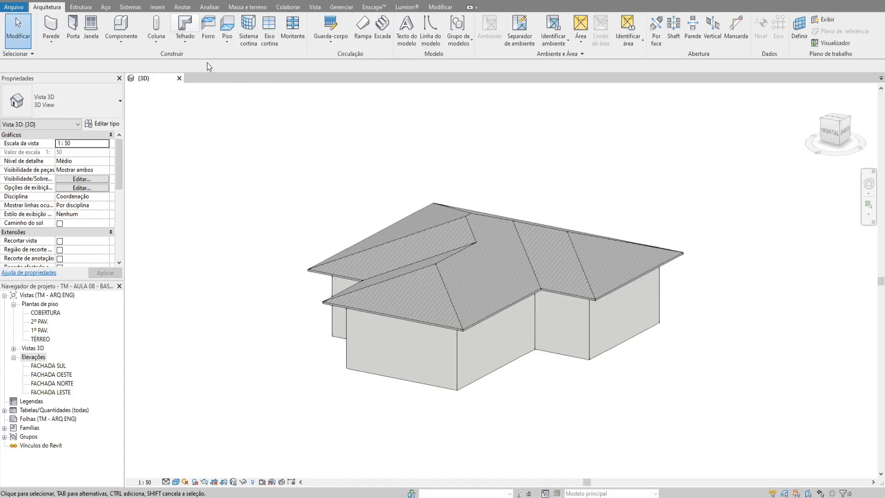
# Start a roof soffit, picking the house walls as its inner boundary and the roof's eave edges as its outer boundary
pyautogui.click(185, 41)
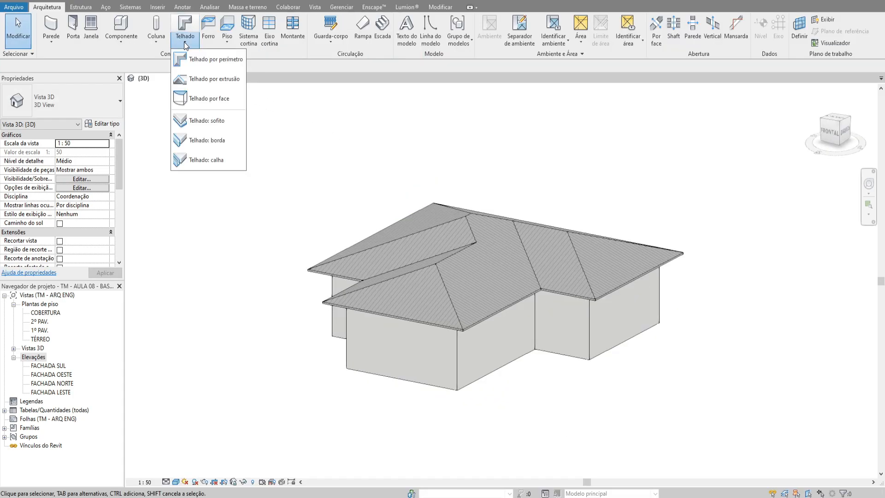
pyautogui.click(182, 121)
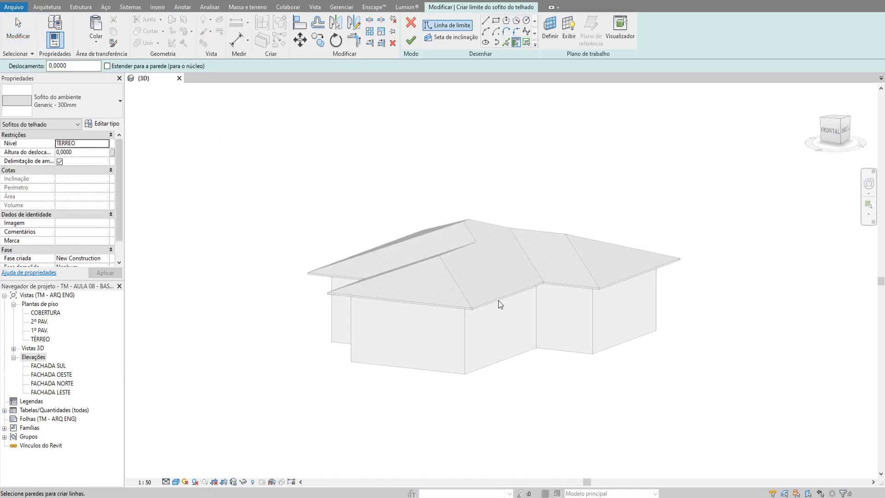
pyautogui.keyDown('shift'); pyautogui.moveTo(496, 296); pyautogui.dragTo(546, 302, button='middle'); pyautogui.keyUp('shift')
pyautogui.moveTo(676, 314)
pyautogui.keyDown('shift'); pyautogui.mouseDown(button='middle')
pyautogui.moveTo(622, 330)
pyautogui.moveTo(694, 311)
pyautogui.moveTo(714, 316)
pyautogui.moveTo(563, 310)
pyautogui.mouseUp(button='middle'); pyautogui.keyUp('shift')
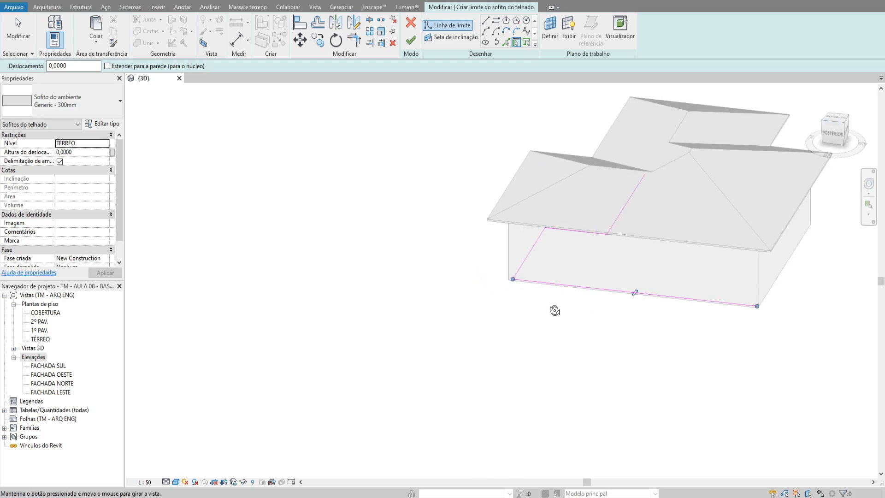
pyautogui.keyDown('shift'); pyautogui.moveTo(636, 295); pyautogui.dragTo(662, 289, button='middle'); pyautogui.keyUp('shift')
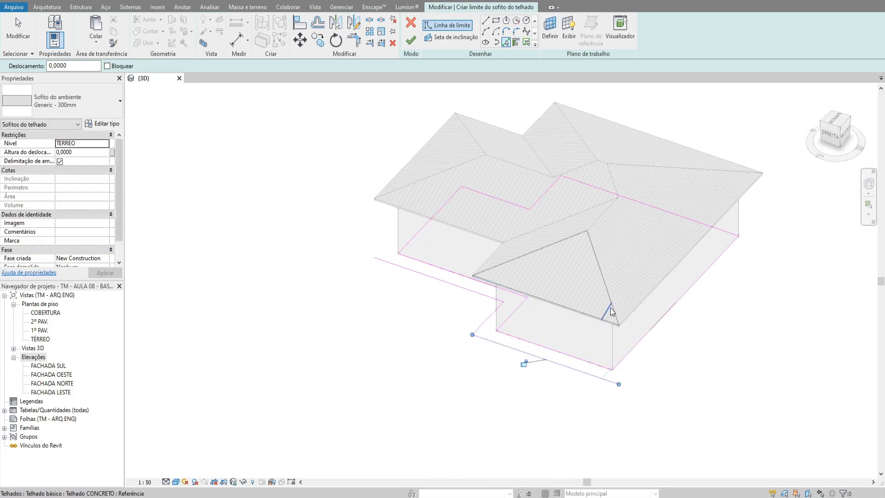
pyautogui.keyDown('shift'); pyautogui.moveTo(635, 308); pyautogui.dragTo(561, 326, button='middle'); pyautogui.keyUp('shift')
# In the 1º PAV. plan, draw the missing outer soffit lines along the remaining eaves and finish the boundary
pyautogui.click(41, 339)
pyautogui.doubleClick(41, 339)
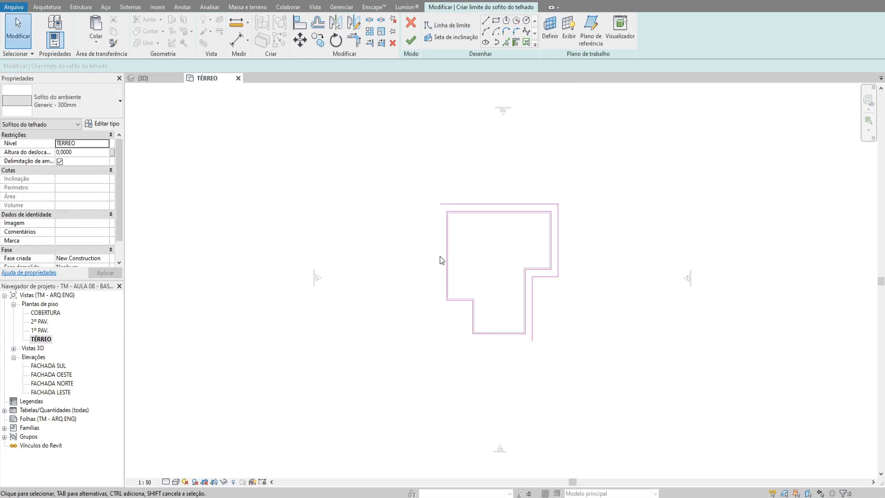
pyautogui.scroll(2, 493, 257)
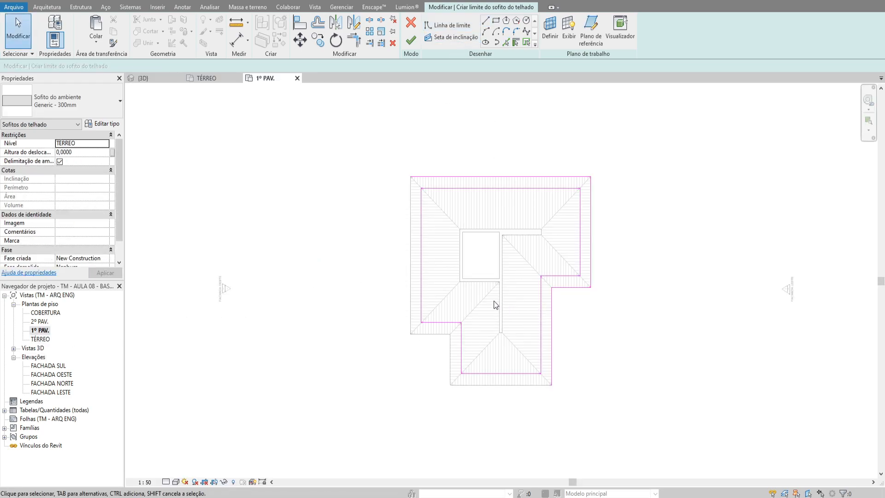
pyautogui.scroll(2, 494, 277)
pyautogui.click(507, 356)
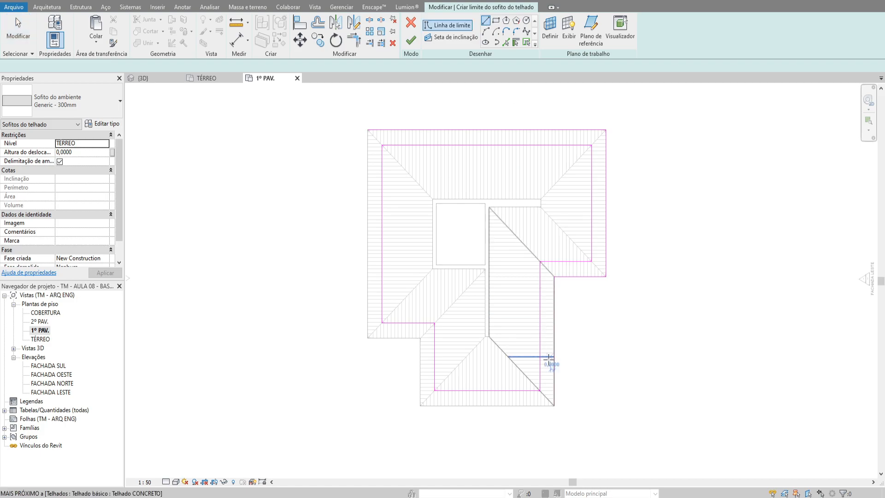
pyautogui.click(554, 405)
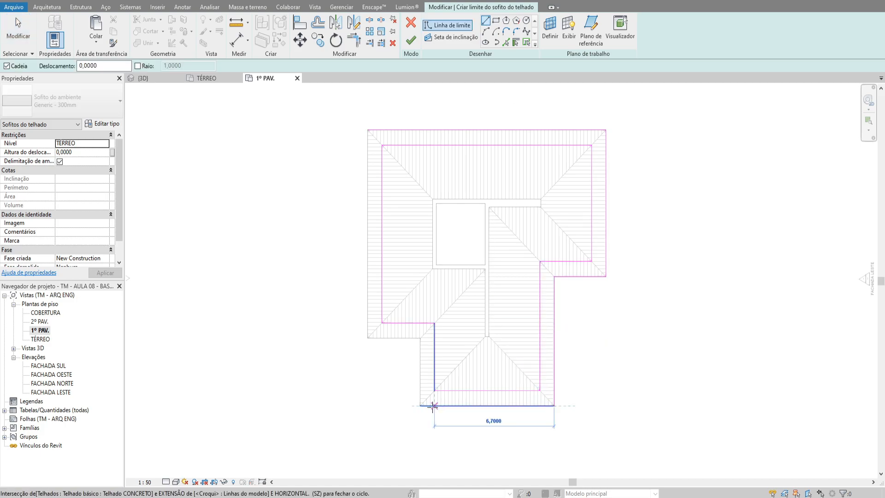
pyautogui.click(419, 337)
pyautogui.click(367, 338)
pyautogui.click(368, 131)
pyautogui.click(411, 40)
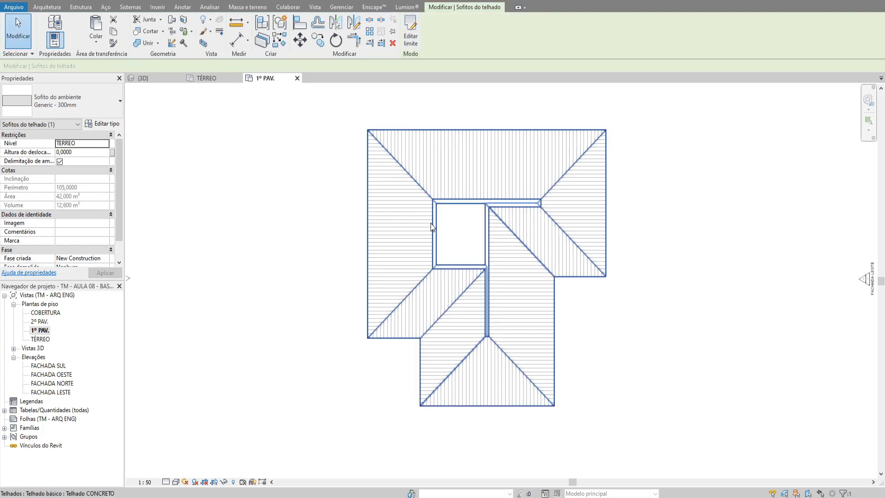
pyautogui.click(446, 231)
# In the 3D view, change the soffit's height offset to raise it from the base of the house to the eaves
pyautogui.hotkey('ctrl', 'Tab')
pyautogui.keyDown('shift'); pyautogui.moveTo(516, 230); pyautogui.dragTo(548, 227, button='middle'); pyautogui.keyUp('shift')
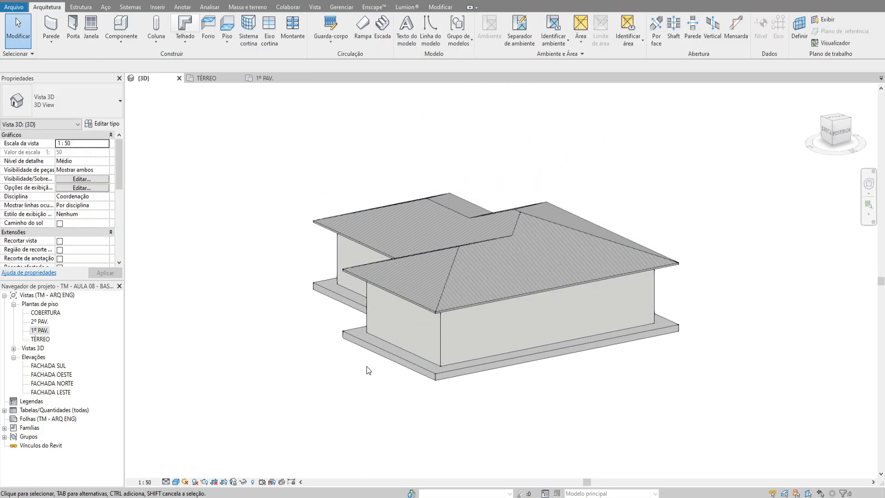
pyautogui.click(373, 356)
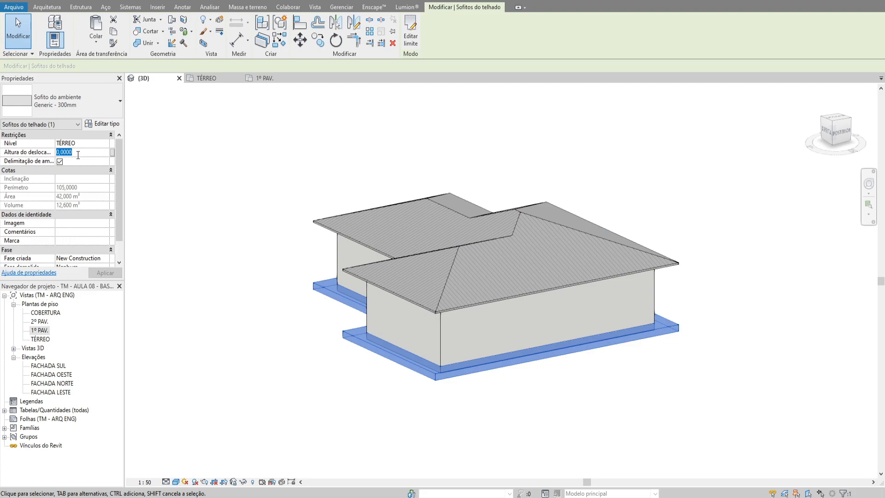
pyautogui.click(105, 273)
pyautogui.click(317, 118)
pyautogui.scroll(5, 415, 300)
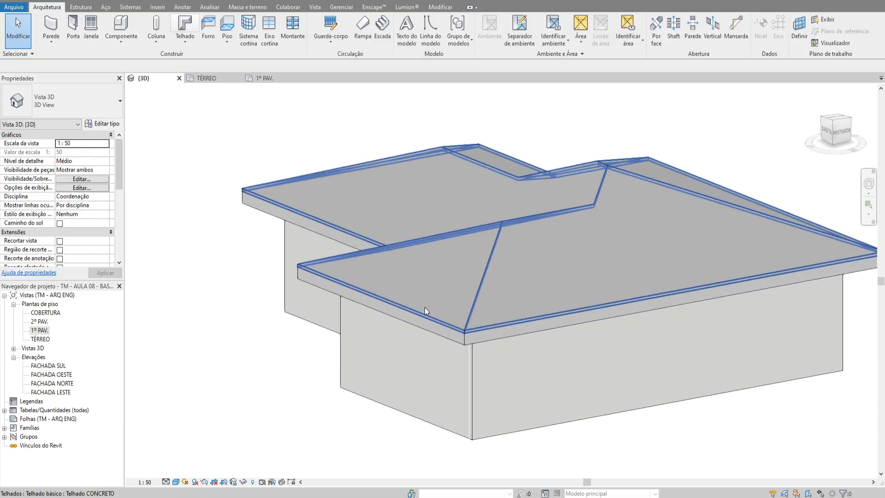
# Edit the soffit's boundary, moving its 7,70 m outer line slightly inward from the eave, and finish the sketch
pyautogui.click(452, 294)
pyautogui.press('Escape')
pyautogui.scroll(-2, 246, 221)
pyautogui.click(239, 239)
pyautogui.scroll(-2, 324, 219)
pyautogui.moveTo(382, 252)
pyautogui.keyDown('shift'); pyautogui.mouseDown(button='middle')
pyautogui.moveTo(367, 156)
pyautogui.moveTo(267, 207)
pyautogui.mouseUp(button='middle'); pyautogui.keyUp('shift')
pyautogui.scroll(1, 355, 156)
pyautogui.click(367, 159)
pyautogui.doubleClick(267, 206)
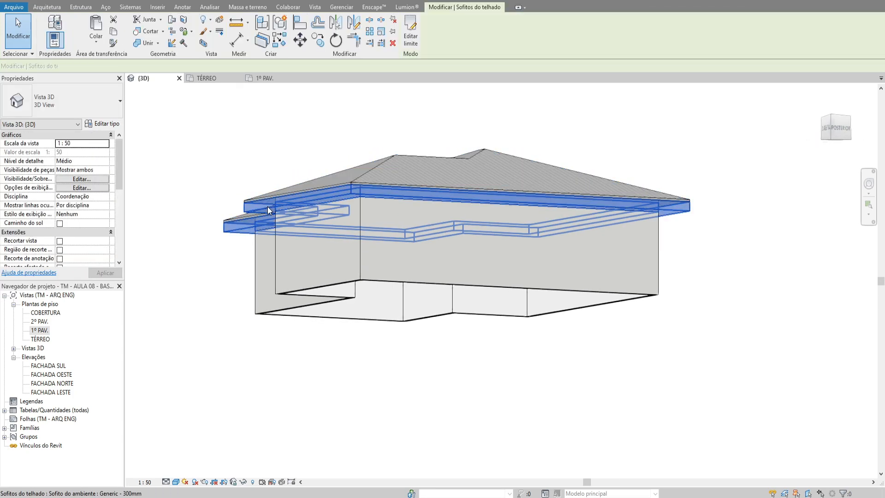
pyautogui.moveTo(343, 181)
pyautogui.keyDown('shift'); pyautogui.mouseDown(button='middle')
pyautogui.moveTo(322, 361)
pyautogui.moveTo(311, 298)
pyautogui.mouseUp(button='middle'); pyautogui.keyUp('shift')
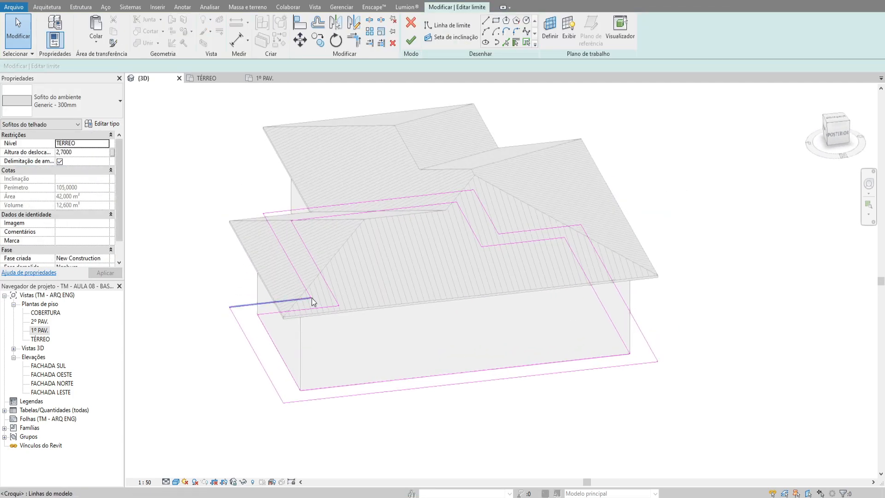
pyautogui.click(239, 328)
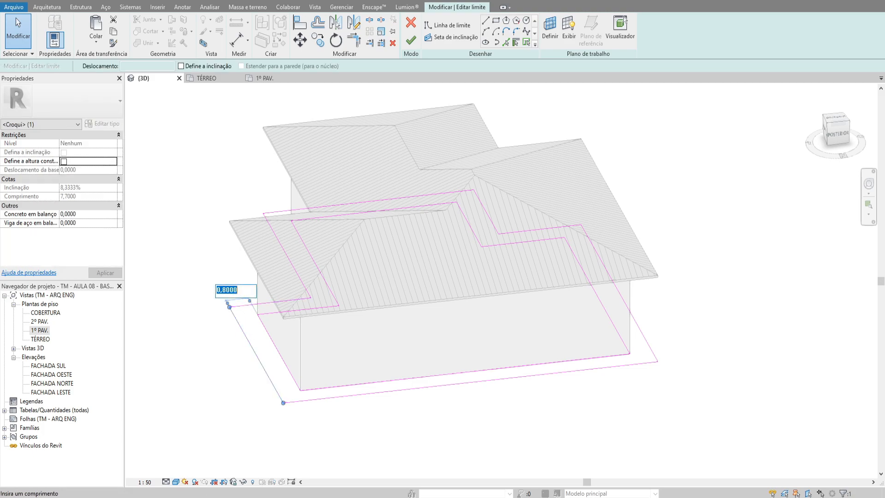
pyautogui.click(222, 299)
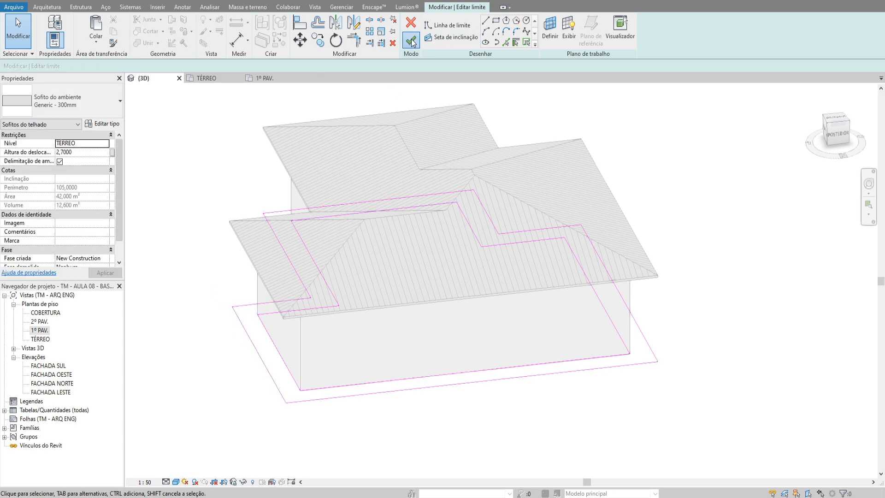
pyautogui.click(410, 40)
# Examine how the edited soffit fits beneath the roof's edge at the corner and around the house
pyautogui.keyDown('shift'); pyautogui.moveTo(477, 178); pyautogui.dragTo(235, 180, button='middle'); pyautogui.keyUp('shift')
pyautogui.scroll(5, 235, 181)
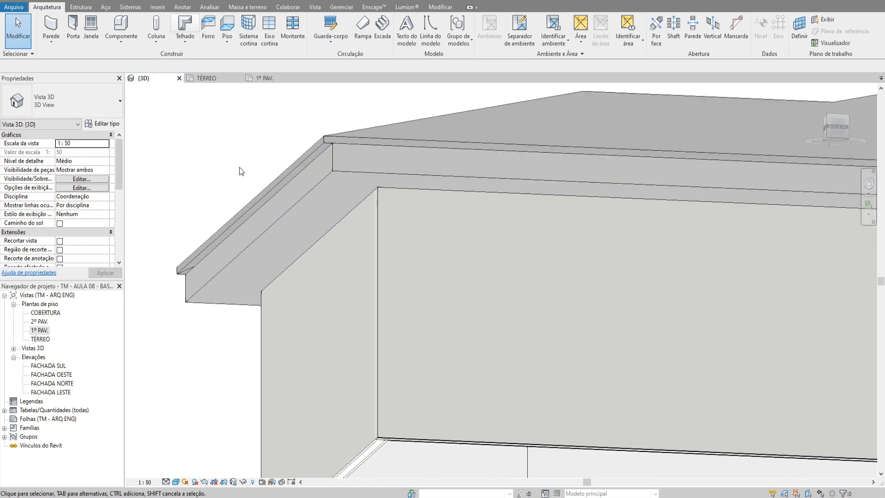
pyautogui.click(232, 304)
pyautogui.scroll(-2, 410, 218)
pyautogui.keyDown('shift'); pyautogui.moveTo(412, 220); pyautogui.dragTo(461, 229, button='middle'); pyautogui.keyUp('shift')
pyautogui.scroll(-2, 525, 270)
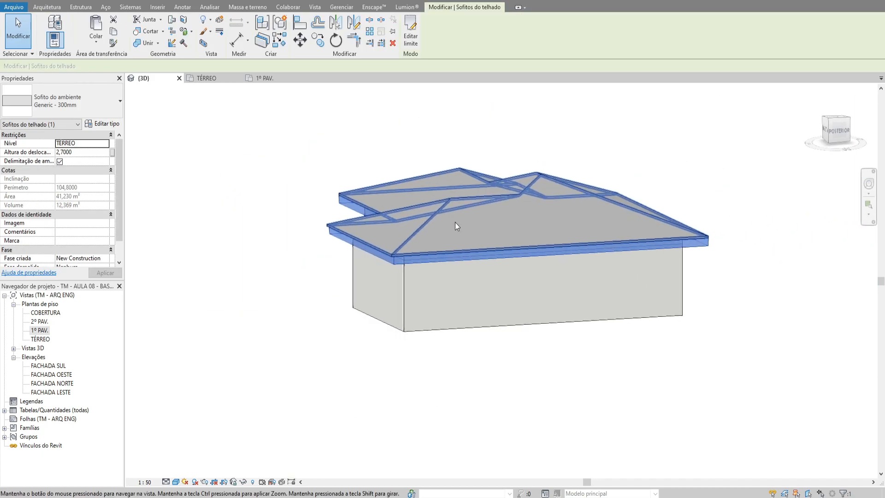
pyautogui.press('Escape')
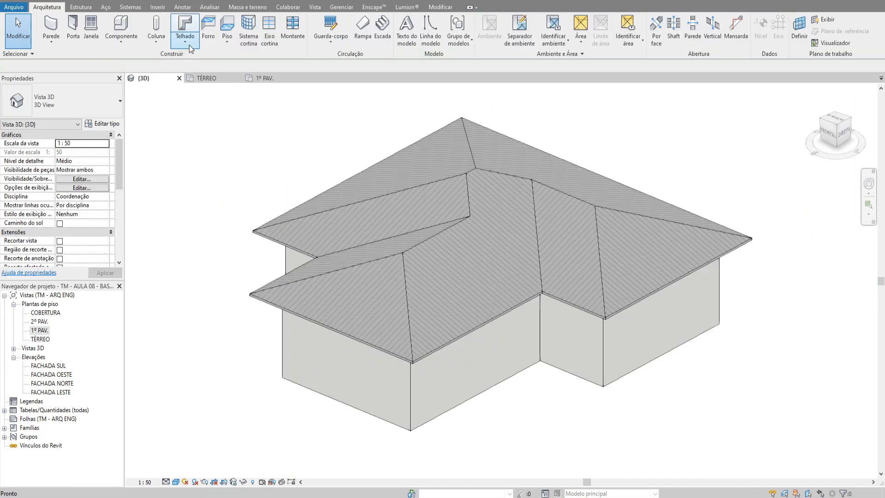
# Start a roof fascia of type Fascia and place it on three consecutive eave edges at the front of the roof
pyautogui.click(188, 45)
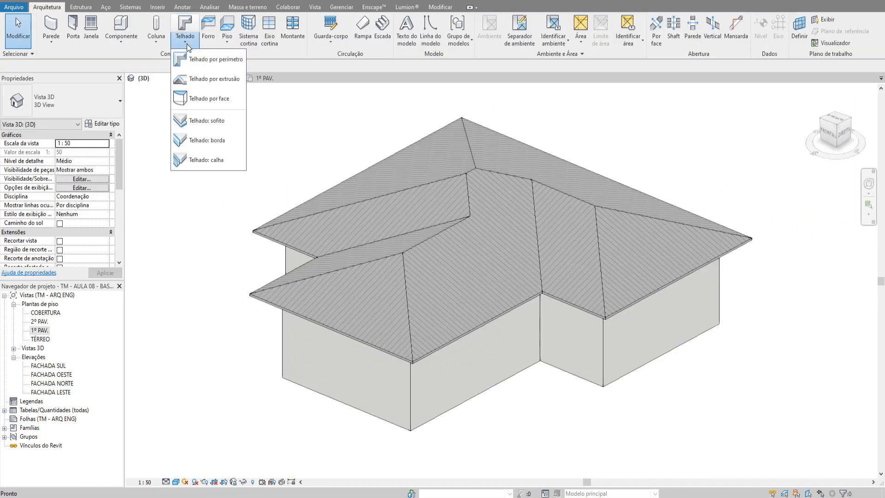
pyautogui.click(206, 143)
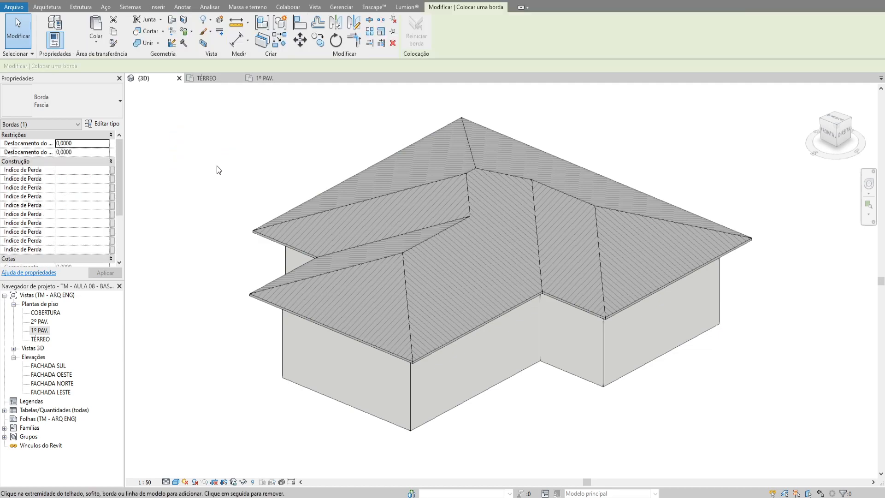
pyautogui.click(299, 320)
pyautogui.scroll(3, 434, 354)
pyautogui.click(421, 360)
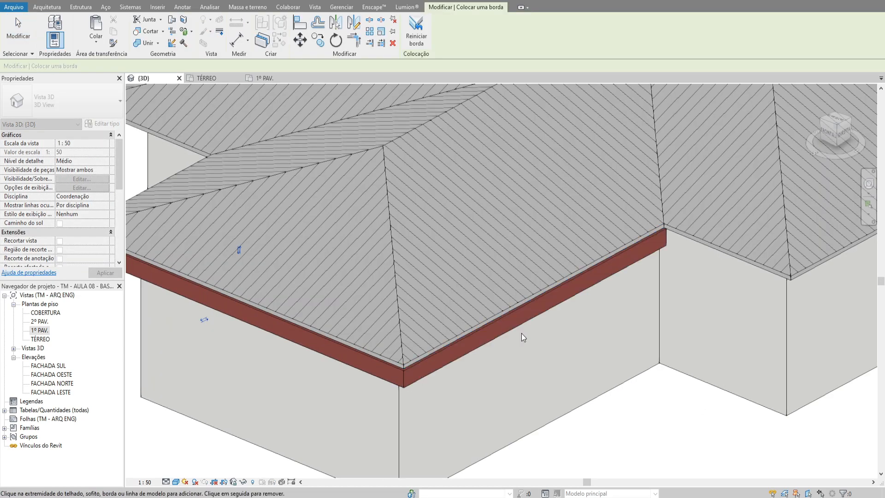
pyautogui.moveTo(672, 271); pyautogui.dragTo(555, 269, button='middle')
pyautogui.click(659, 275)
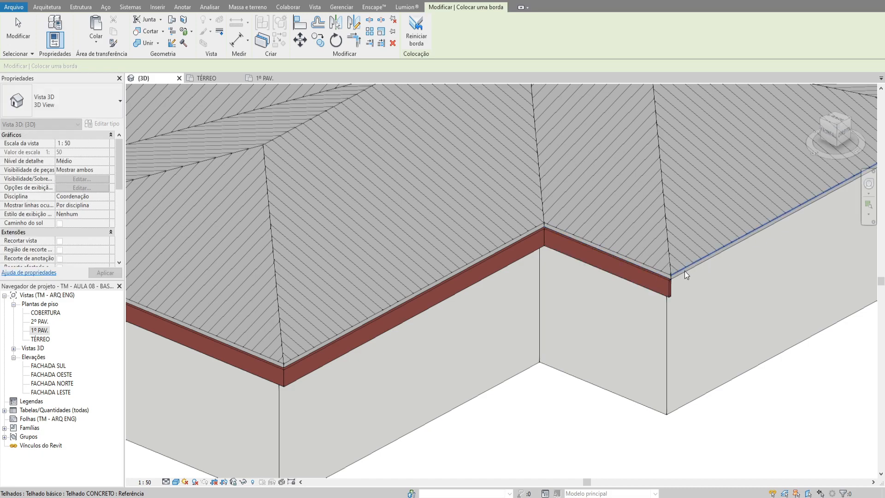
# Continue the fascia around the back and side of the roof along further eave edges, and end the placement
pyautogui.scroll(-5, 687, 273)
pyautogui.keyDown('shift'); pyautogui.moveTo(705, 312); pyautogui.dragTo(484, 321, button='middle'); pyautogui.keyUp('shift')
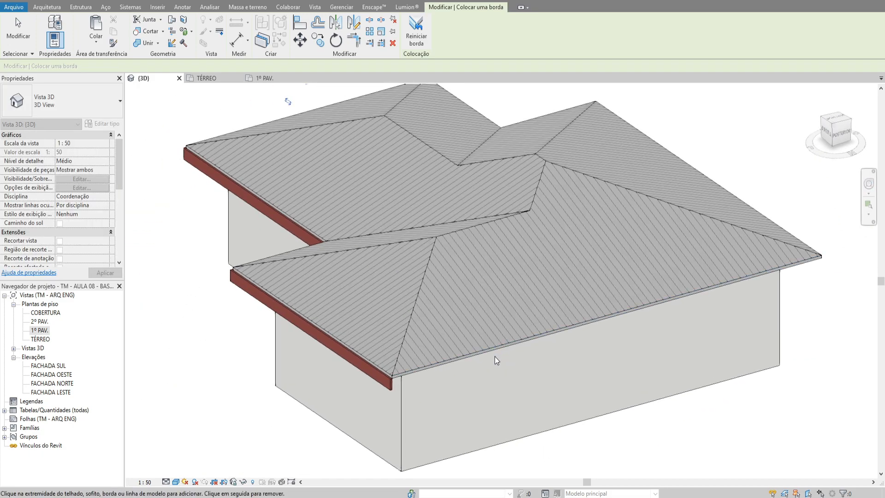
pyautogui.click(491, 353)
pyautogui.scroll(-2, 581, 340)
pyautogui.keyDown('shift'); pyautogui.moveTo(582, 340); pyautogui.dragTo(473, 336, button='middle'); pyautogui.keyUp('shift')
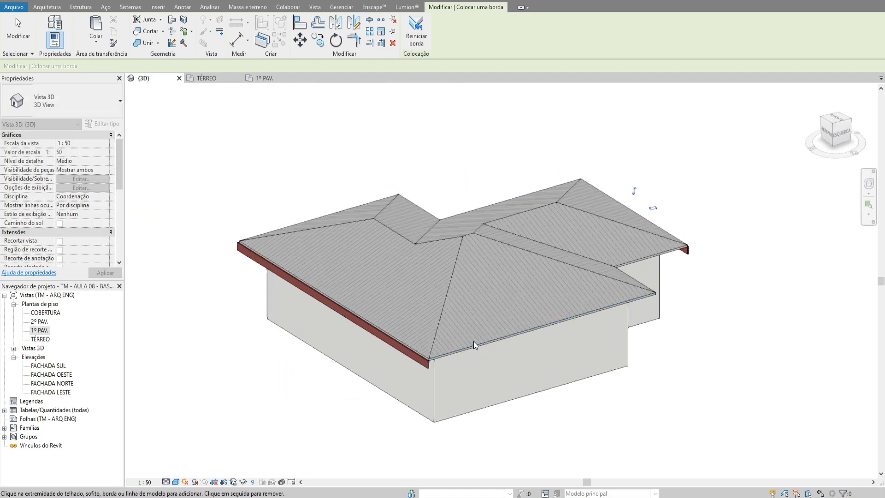
pyautogui.click(474, 352)
pyautogui.keyDown('shift'); pyautogui.moveTo(590, 350); pyautogui.dragTo(495, 330, button='middle'); pyautogui.keyUp('shift')
pyautogui.click(496, 329)
pyautogui.scroll(3, 504, 327)
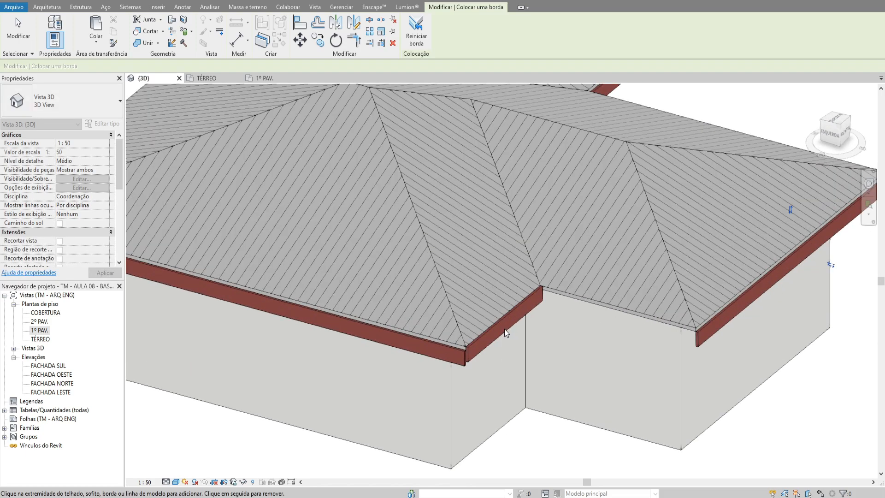
pyautogui.click(509, 312)
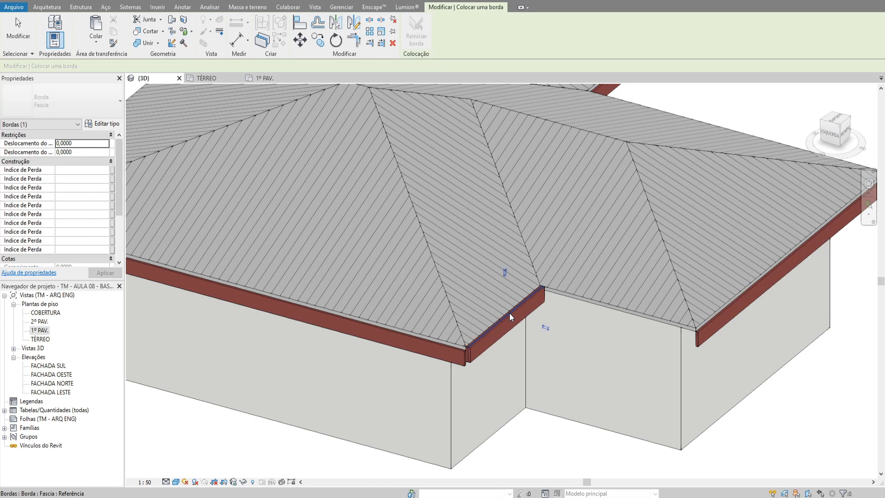
pyautogui.press('Escape')
pyautogui.press('Escape')
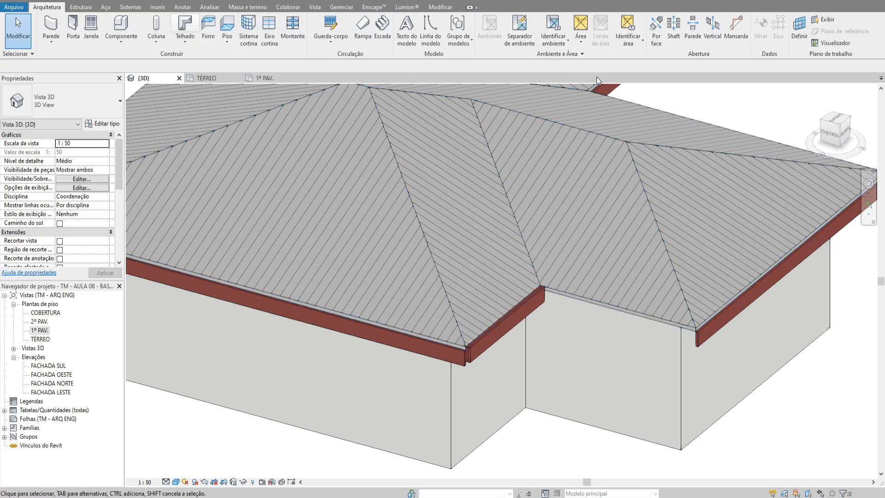
# Edit the fascia's segments and remove the overlapping pieces from the short return eave beside the long side eave
pyautogui.click(443, 352)
pyautogui.click(429, 50)
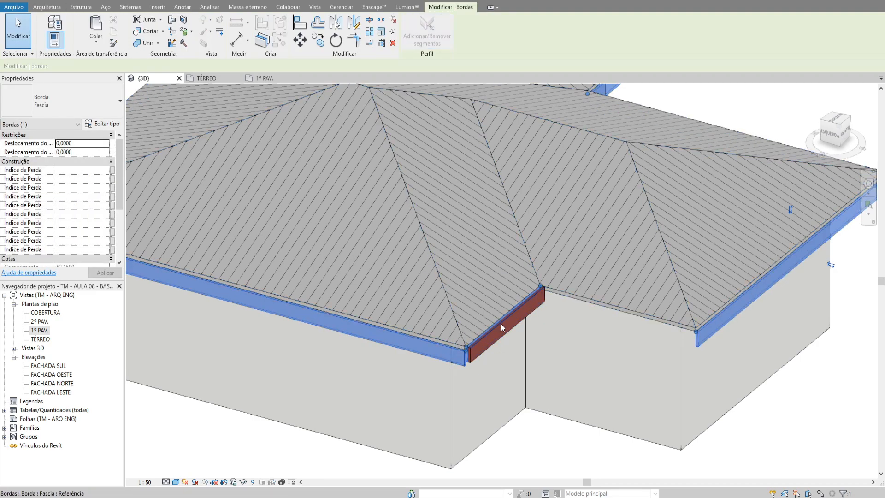
pyautogui.scroll(3, 509, 326)
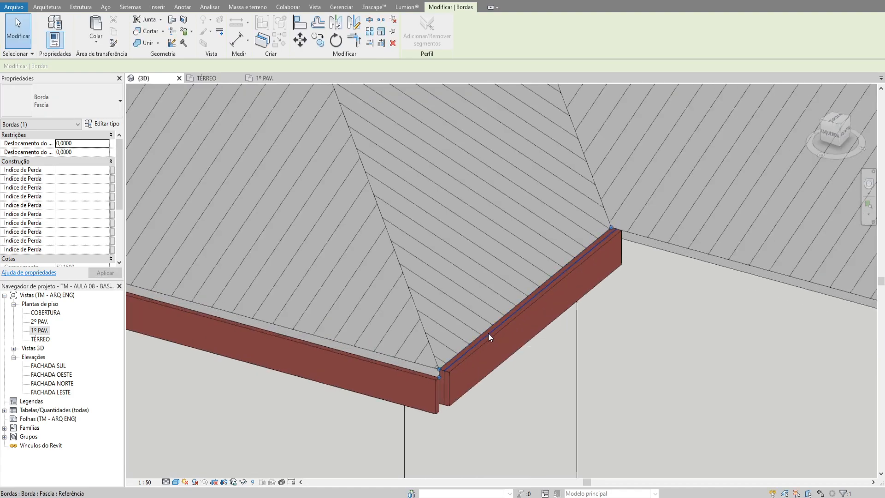
pyautogui.click(485, 333)
pyautogui.click(401, 283)
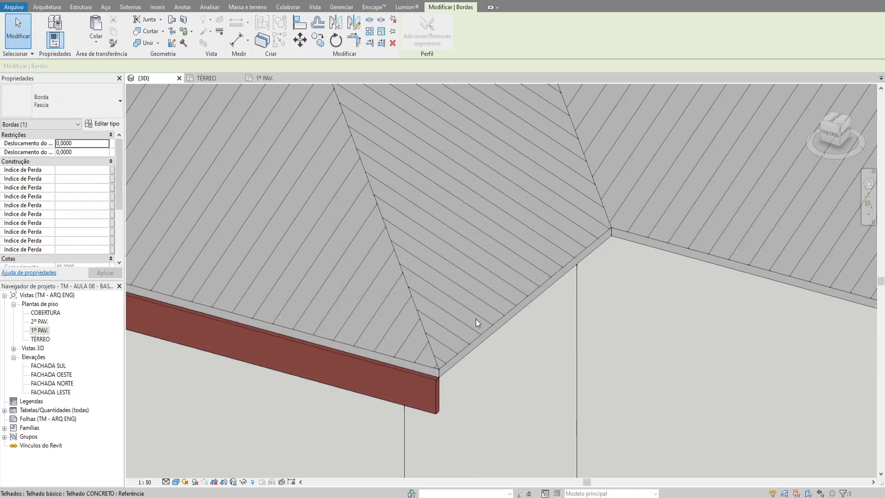
pyautogui.scroll(-2, 477, 294)
pyautogui.press('Escape')
pyautogui.press('Escape')
# Add the short return eave and its adjacent eave as segments of the fascia, closing the gap around the roof
pyautogui.click(444, 339)
pyautogui.click(426, 36)
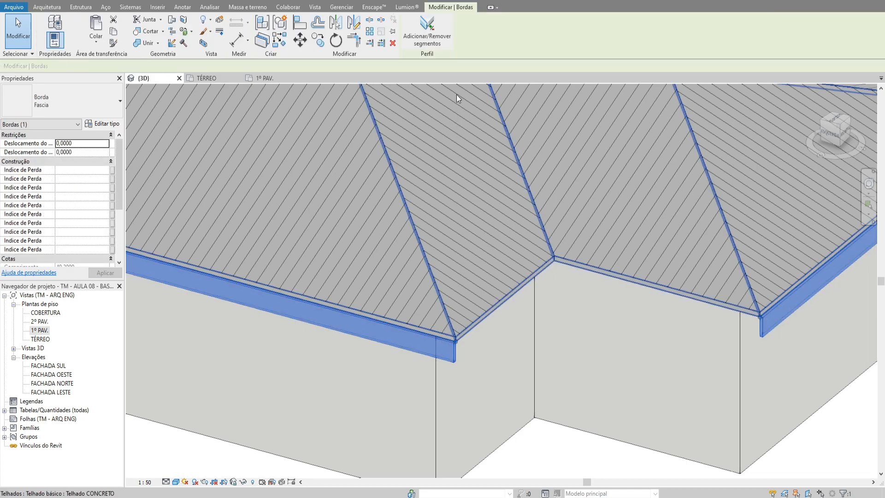
pyautogui.click(503, 306)
pyautogui.click(585, 270)
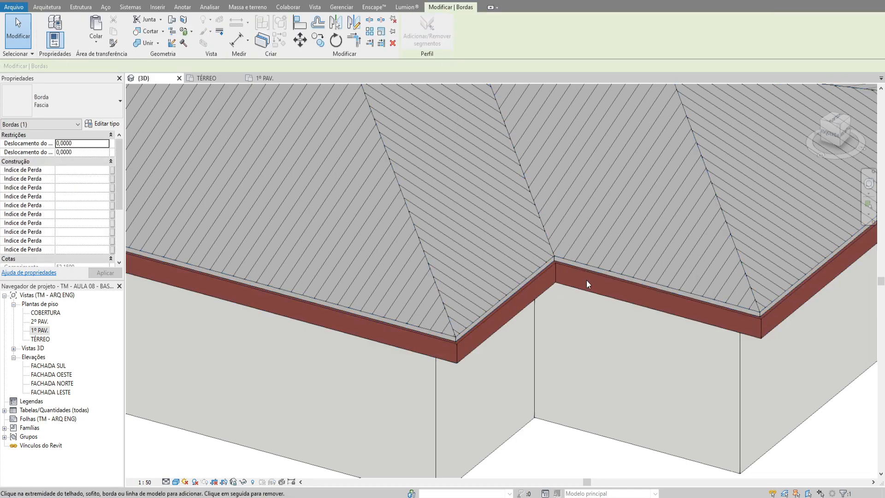
pyautogui.scroll(-5, 586, 281)
pyautogui.keyDown('shift'); pyautogui.moveTo(626, 313); pyautogui.dragTo(666, 288, button='middle'); pyautogui.keyUp('shift')
pyautogui.scroll(2, 683, 273)
pyautogui.press('Escape')
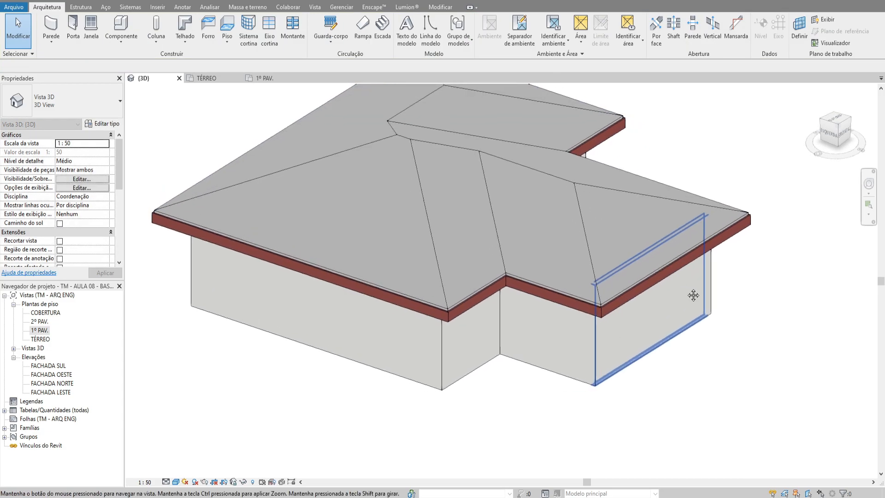
# Flip the fascia's profile about its vertical axis and its horizontal axis
pyautogui.click(703, 255)
pyautogui.scroll(2, 714, 261)
pyautogui.click(713, 245)
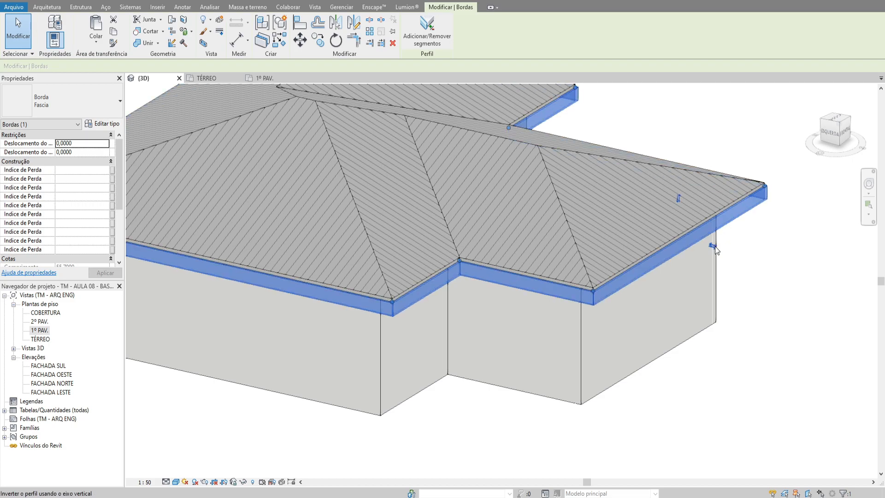
pyautogui.click(679, 199)
pyautogui.scroll(-5, 678, 199)
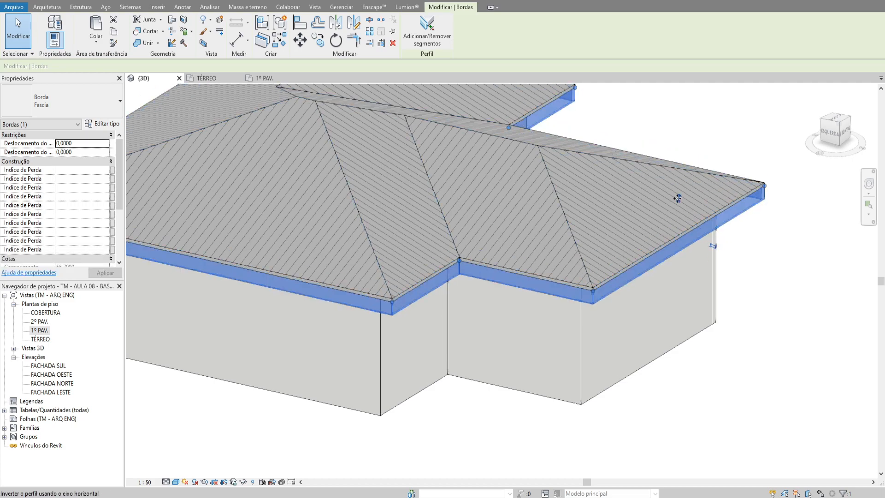
# Remove the fascia from the roof's eaves
pyautogui.click(751, 289)
pyautogui.keyDown('shift'); pyautogui.moveTo(751, 289); pyautogui.dragTo(431, 198, button='middle'); pyautogui.keyUp('shift')
pyautogui.click(440, 274)
pyautogui.click(405, 174)
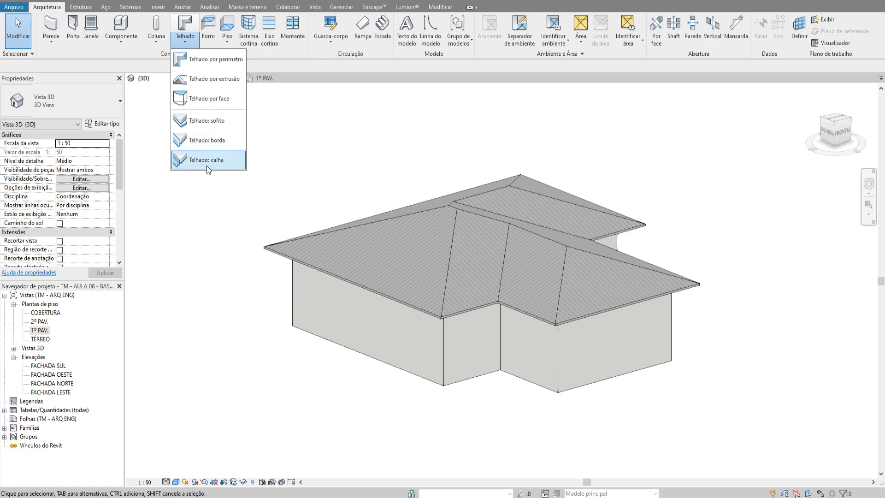
# Start a roof gutter of type CALHA METÁLICA and place it along four consecutive eave edges
pyautogui.click(206, 161)
pyautogui.click(62, 98)
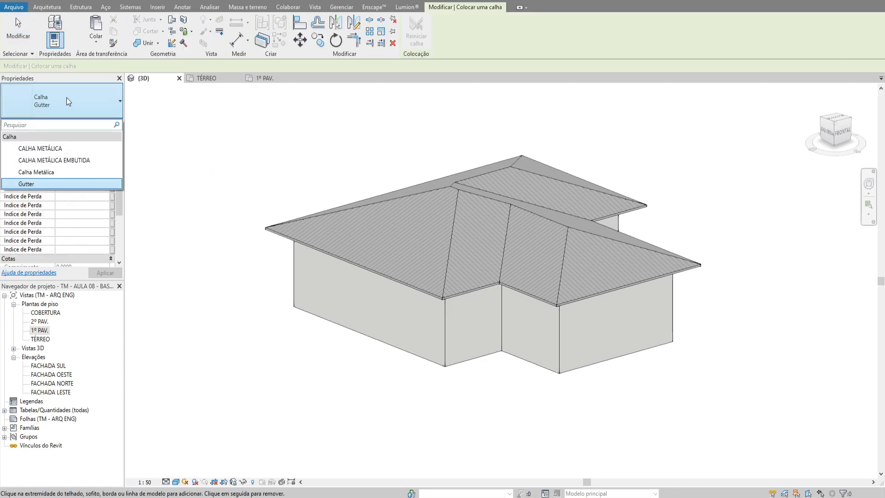
pyautogui.click(40, 148)
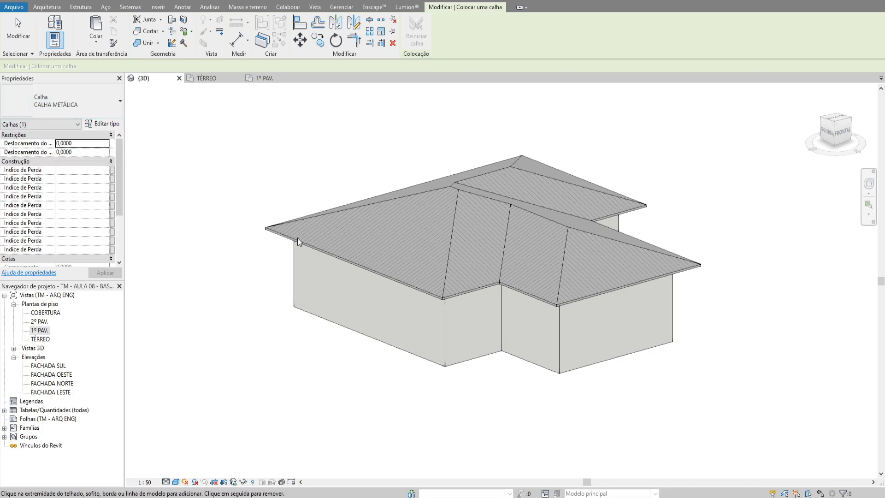
pyautogui.scroll(3, 299, 237)
pyautogui.click(285, 242)
pyautogui.scroll(2, 285, 242)
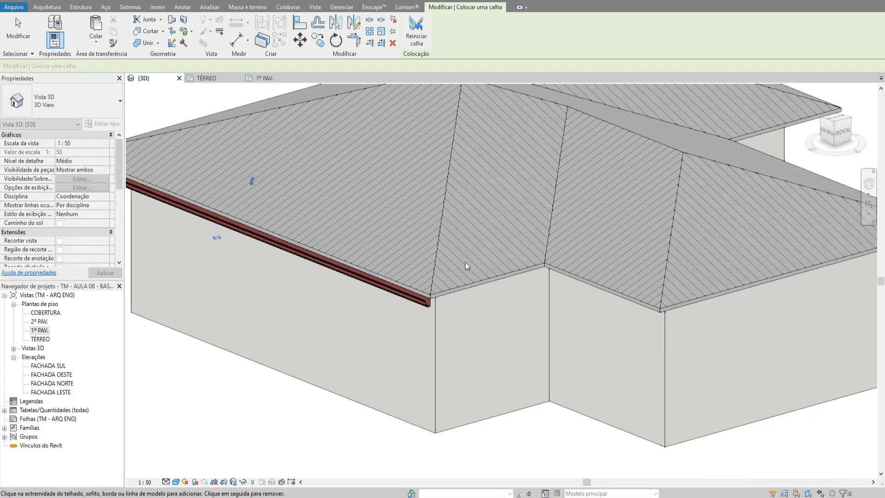
pyautogui.scroll(1, 464, 260)
pyautogui.click(467, 295)
pyautogui.click(649, 301)
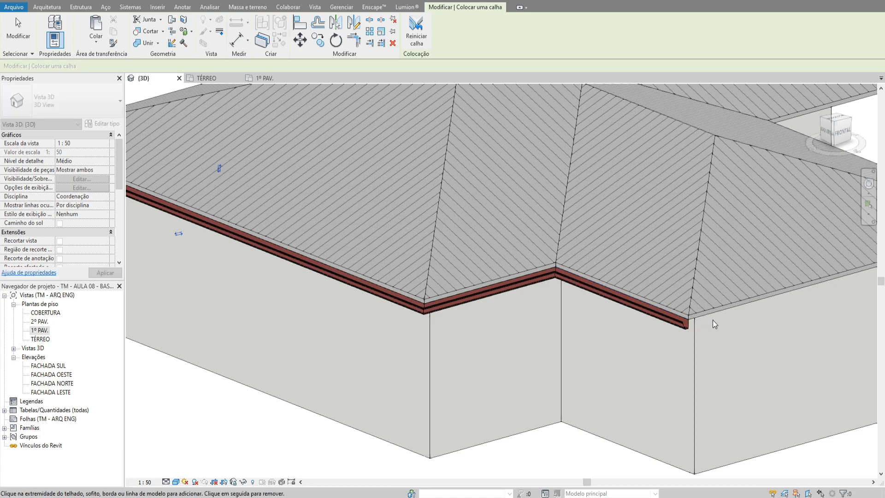
pyautogui.click(716, 314)
# Extend the metal gutter along the adjacent long eave on the right side of the house and end the placement
pyautogui.scroll(-4, 692, 322)
pyautogui.keyDown('shift'); pyautogui.moveTo(692, 323); pyautogui.dragTo(566, 325, button='middle'); pyautogui.keyUp('shift')
pyautogui.scroll(3, 548, 300)
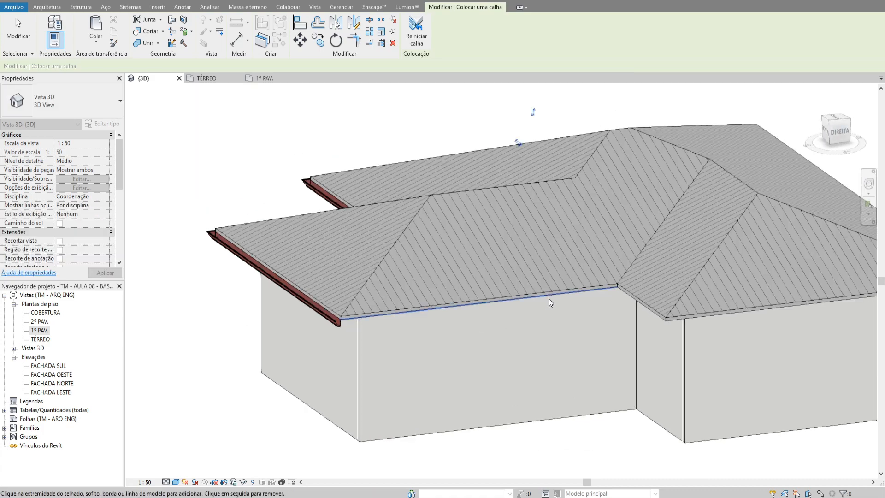
pyautogui.click(548, 302)
pyautogui.press('Escape')
pyautogui.press('Escape')
pyautogui.moveTo(632, 303); pyautogui.dragTo(593, 305, button='middle')
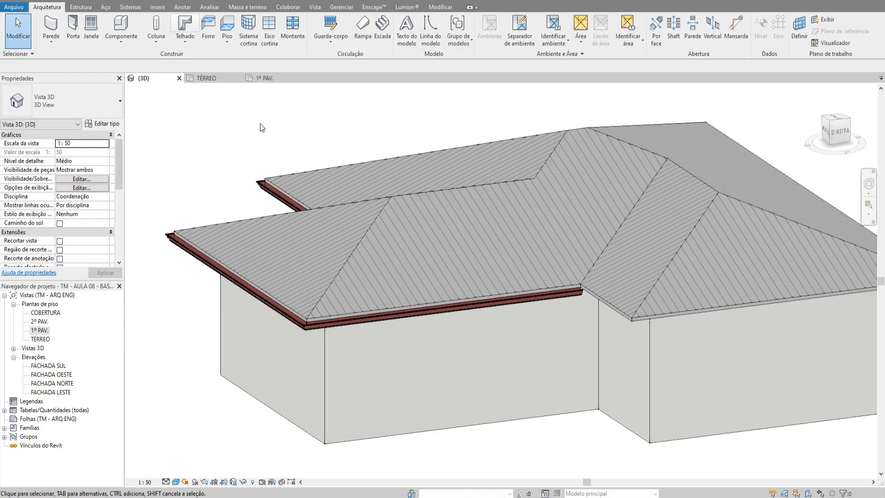
# Start another CALHA METÁLICA gutter and place it on the short return eave and the next eave towards the back
pyautogui.click(184, 38)
pyautogui.click(212, 160)
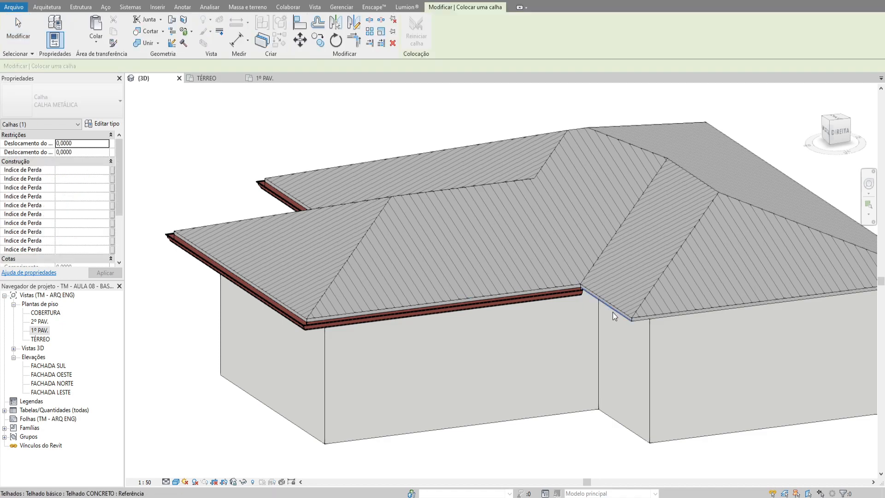
pyautogui.click(610, 310)
pyautogui.scroll(-3, 648, 322)
pyautogui.keyDown('shift'); pyautogui.moveTo(648, 322); pyautogui.dragTo(751, 333, button='middle'); pyautogui.keyUp('shift')
pyautogui.scroll(4, 750, 333)
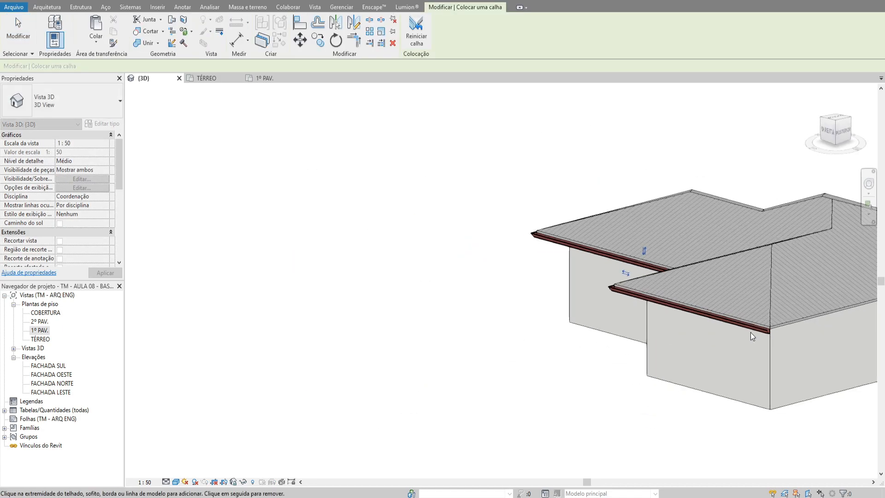
pyautogui.click(801, 323)
pyautogui.keyDown('shift'); pyautogui.moveTo(802, 323); pyautogui.dragTo(678, 286, button='middle'); pyautogui.keyUp('shift')
pyautogui.press('Escape')
pyautogui.press('Escape')
# Remove the metal gutters from the eaves and show the house from the front in the 3D view
pyautogui.keyDown('shift'); pyautogui.moveTo(771, 311); pyautogui.dragTo(599, 258, button='middle'); pyautogui.keyUp('shift')
pyautogui.click(668, 245)
pyautogui.keyDown('shift'); pyautogui.moveTo(668, 249); pyautogui.dragTo(734, 301, button='middle'); pyautogui.keyUp('shift')
pyautogui.scroll(-3, 734, 300)
pyautogui.click(835, 135)
pyautogui.moveTo(475, 355); pyautogui.dragTo(533, 276, button='middle')
pyautogui.scroll(2, 486, 325)
pyautogui.click(434, 211)
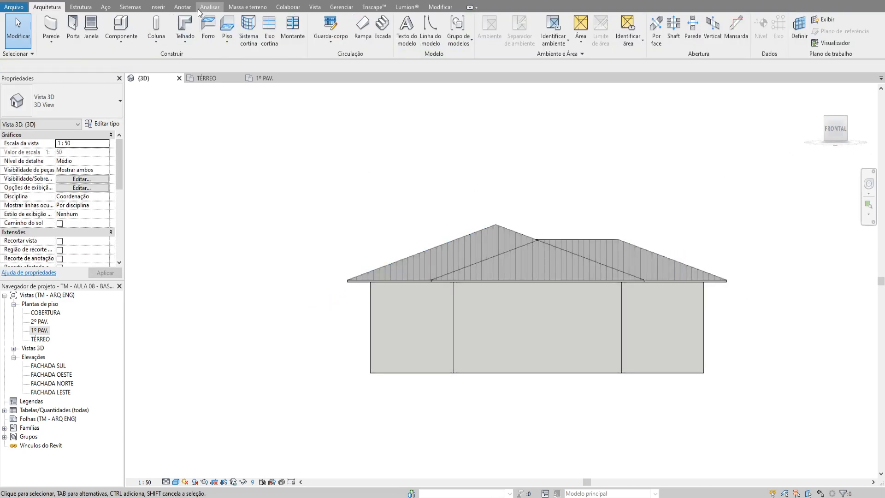
pyautogui.click(432, 262)
pyautogui.click(65, 105)
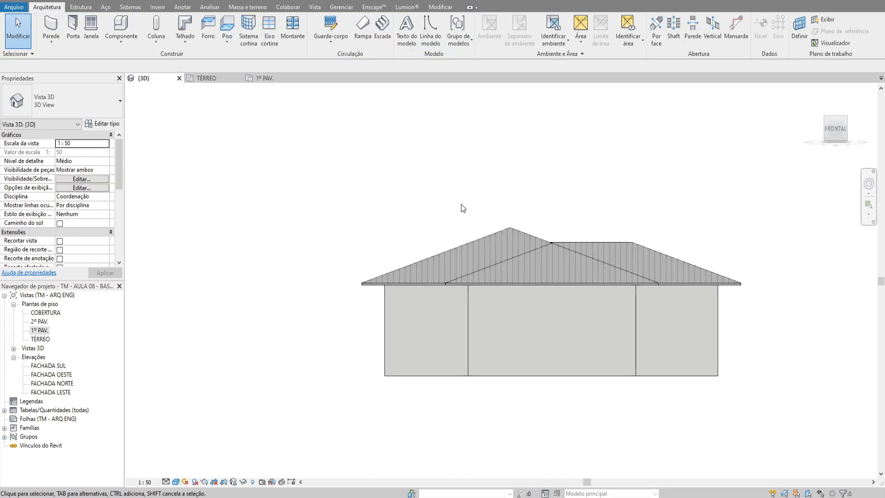
# Browse the basic roof and sloped glazing types available for the house roof
pyautogui.click(461, 251)
pyautogui.click(65, 105)
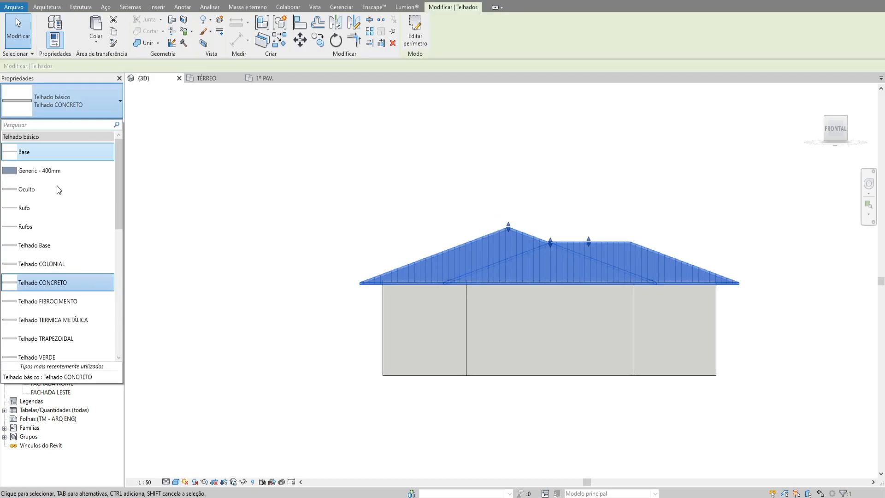
pyautogui.scroll(-5, 64, 193)
pyautogui.scroll(5, 69, 194)
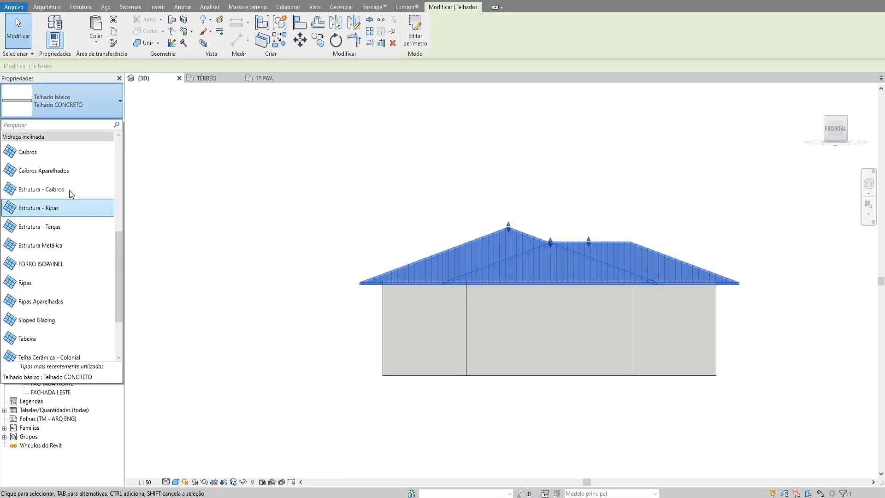
pyautogui.scroll(2, 70, 191)
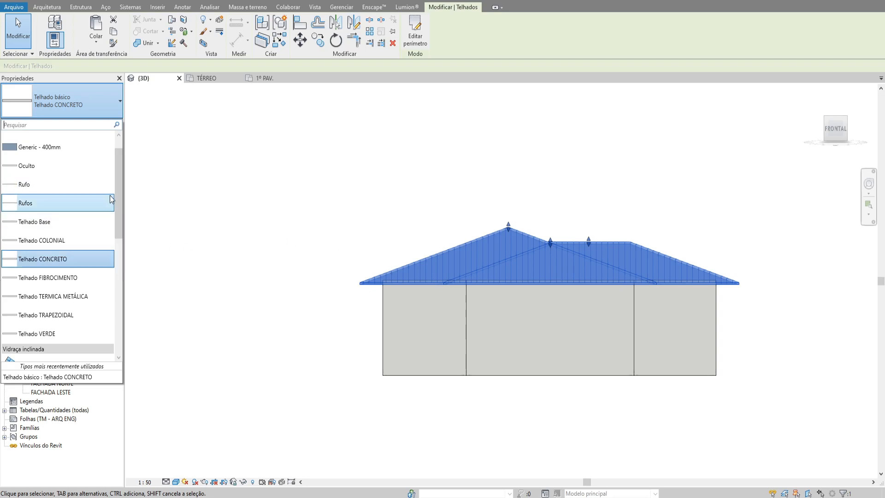
pyautogui.scroll(-2, 54, 194)
pyautogui.scroll(2, 55, 194)
pyautogui.click(362, 202)
# Change the house roof's type to Telhado FIBROCIMENTO
pyautogui.click(478, 240)
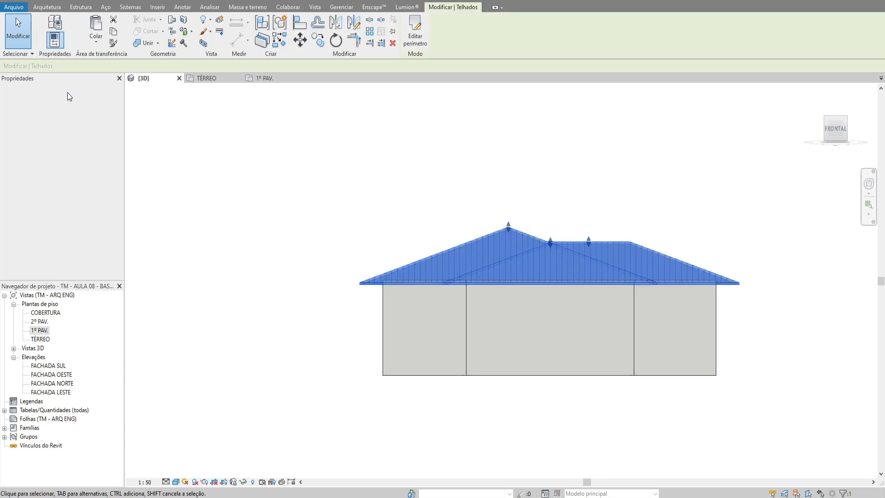
pyautogui.click(67, 92)
pyautogui.scroll(1, 59, 217)
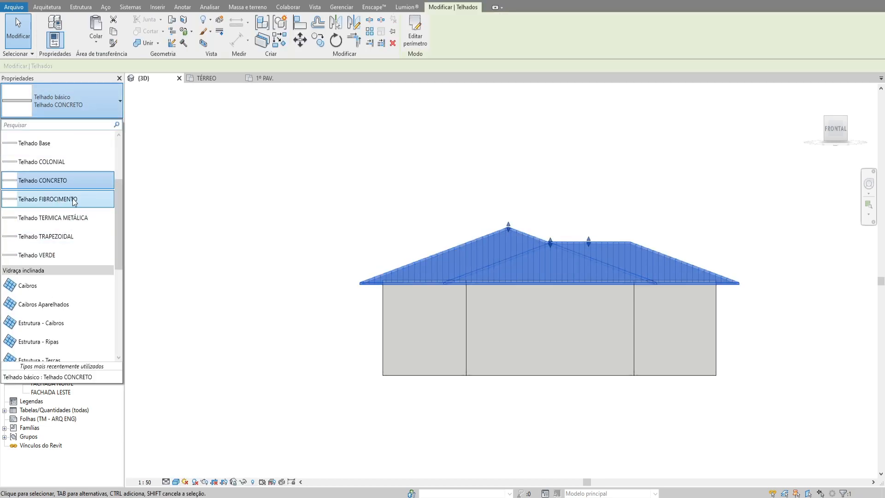
pyautogui.click(58, 199)
pyautogui.click(345, 187)
pyautogui.scroll(2, 453, 254)
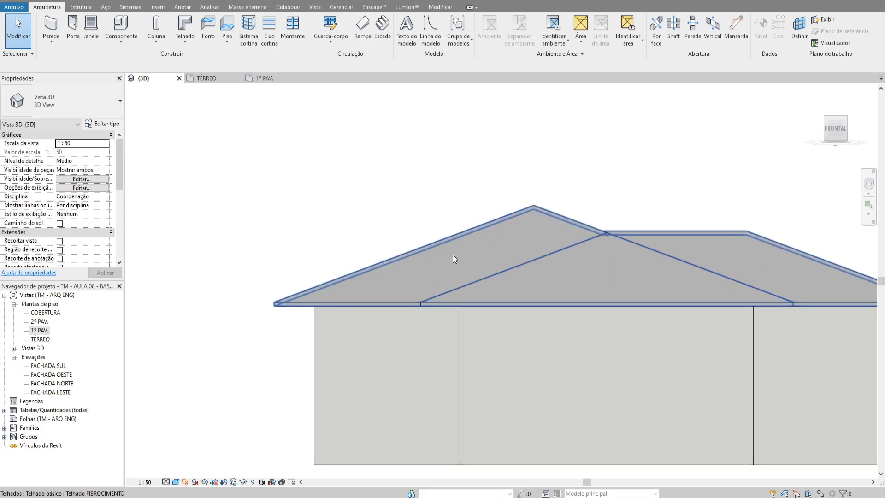
# Change the house roof's type to Telhado TERMICA METÁLICA
pyautogui.click(452, 254)
pyautogui.scroll(-1, 514, 248)
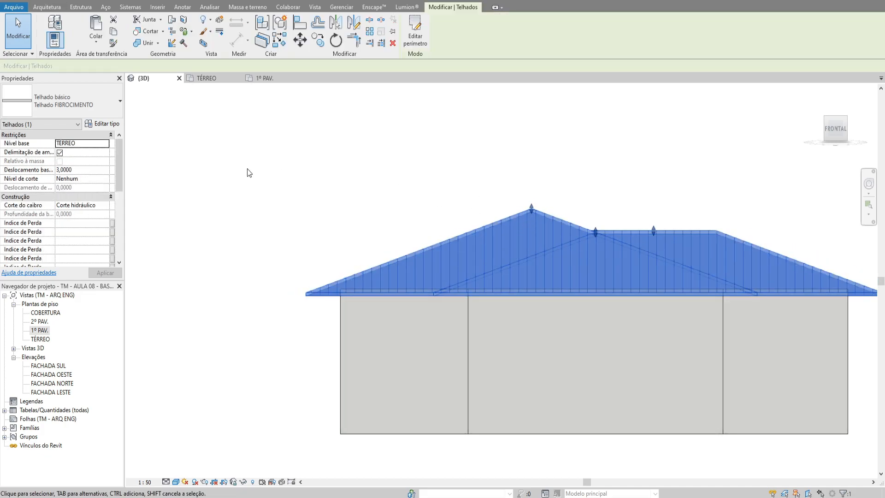
pyautogui.click(106, 109)
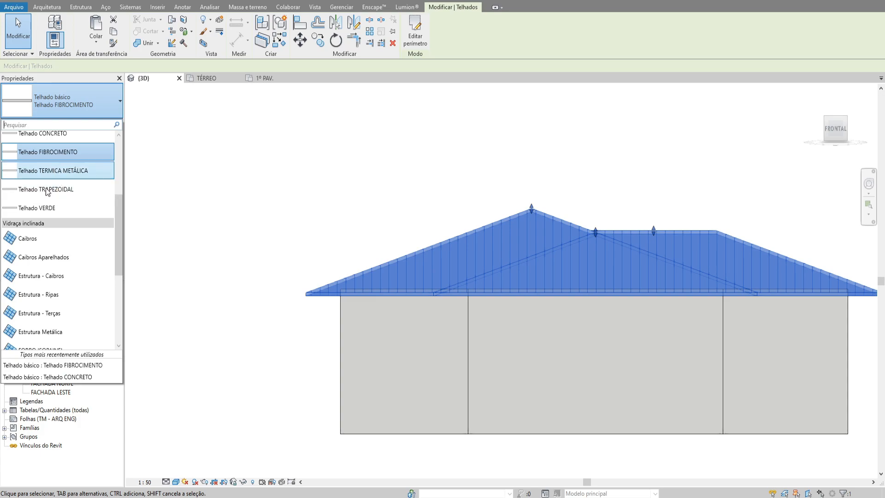
pyautogui.click(55, 171)
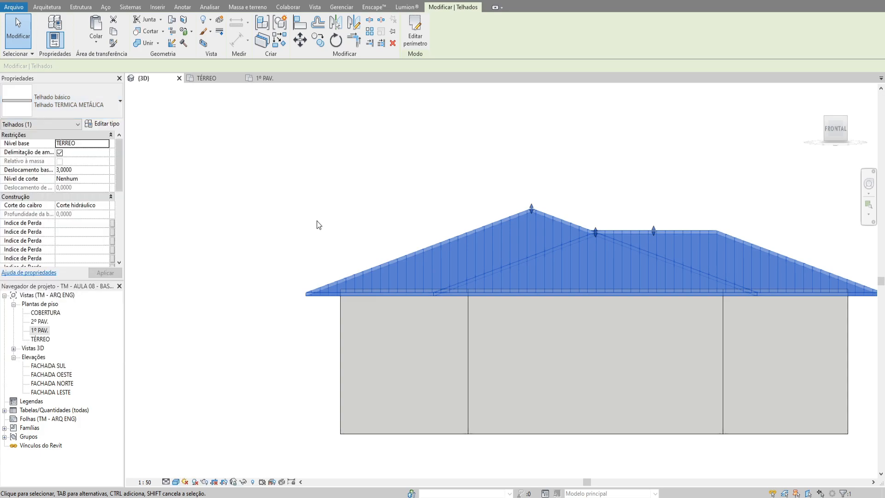
# Set the thickness of the fibrocimento structure layer to 0,0020 in the Telhado TERMICA METÁLICA type and inspect the eave
pyautogui.click(104, 125)
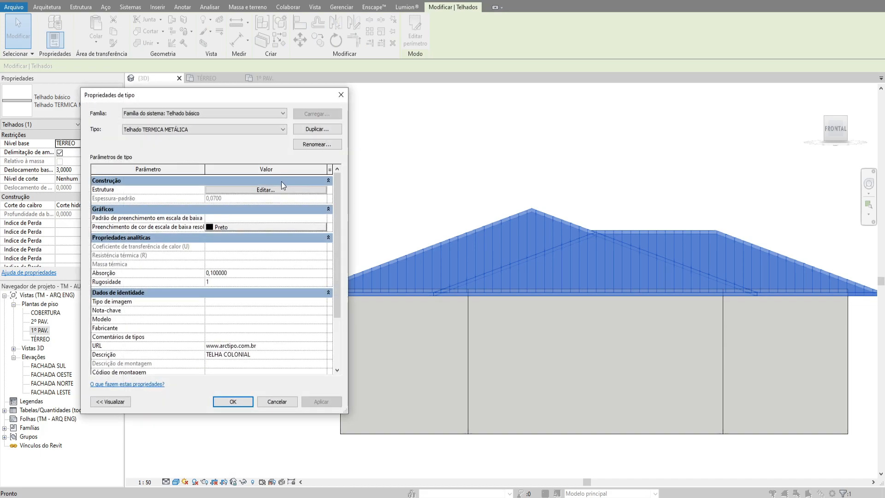
pyautogui.click(230, 189)
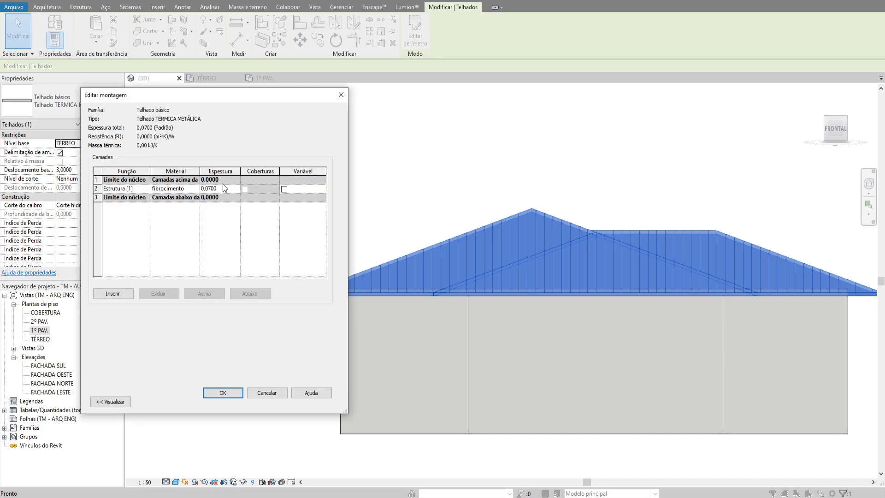
pyautogui.click(229, 189)
pyautogui.click(229, 395)
pyautogui.click(237, 402)
pyautogui.click(307, 313)
pyautogui.scroll(3, 307, 310)
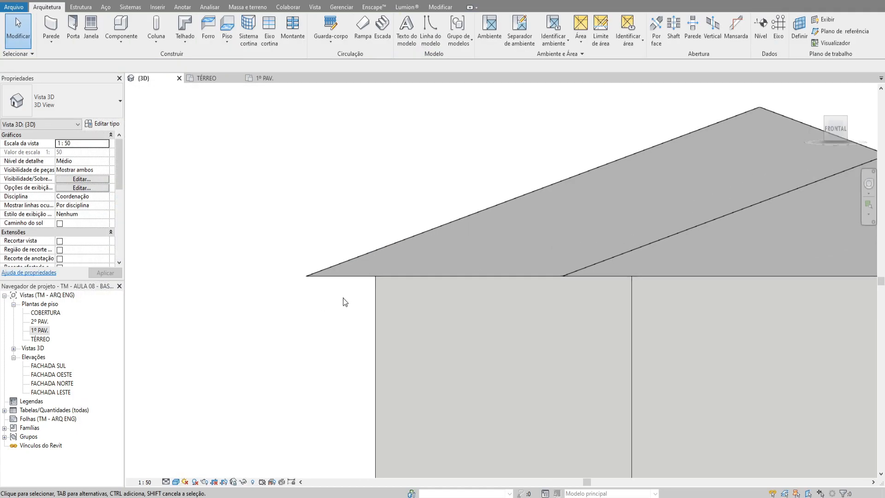
pyautogui.keyDown('shift'); pyautogui.moveTo(342, 297); pyautogui.dragTo(403, 231, button='middle'); pyautogui.keyUp('shift')
pyautogui.click(439, 167)
pyautogui.keyDown('shift'); pyautogui.moveTo(438, 167); pyautogui.dragTo(395, 133, button='middle'); pyautogui.keyUp('shift')
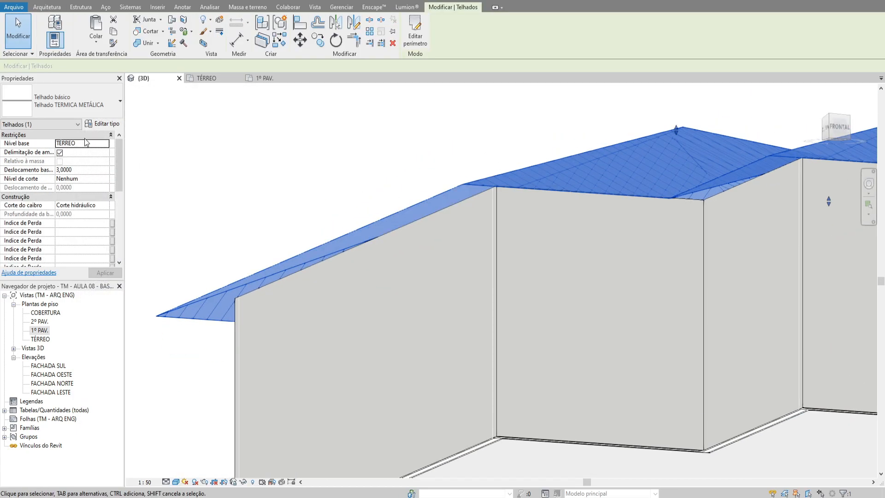
# Increase the thickness of the structure layer in the Telhado TERMICA METÁLICA type
pyautogui.click(100, 123)
pyautogui.click(230, 189)
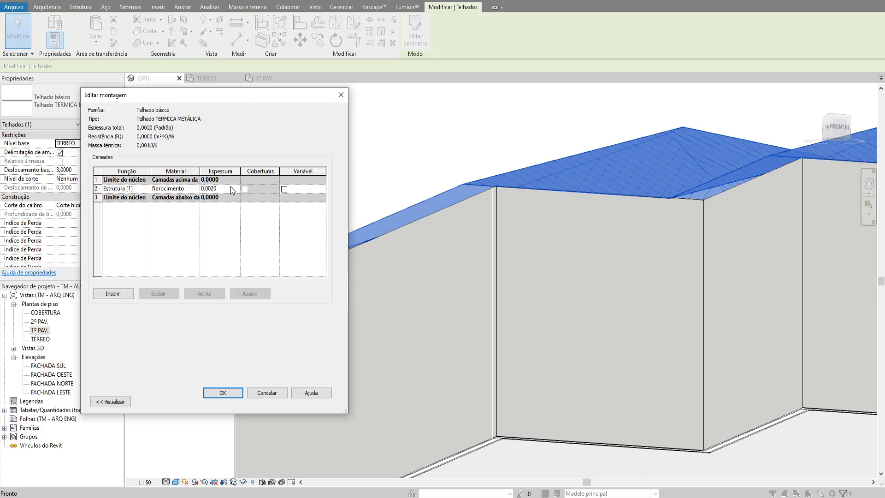
pyautogui.click(221, 391)
pyautogui.click(233, 401)
pyautogui.press('Escape')
pyautogui.keyDown('shift'); pyautogui.moveTo(295, 273); pyautogui.dragTo(450, 301, button='middle'); pyautogui.keyUp('shift')
pyautogui.scroll(-3, 463, 251)
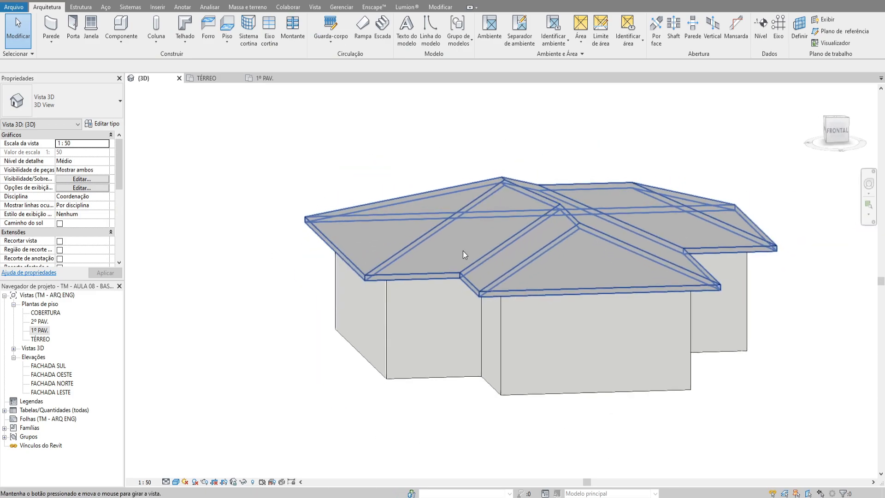
# Change the house roof's type to Telhado COLONIAL
pyautogui.click(462, 251)
pyautogui.keyDown('shift'); pyautogui.moveTo(463, 250); pyautogui.dragTo(328, 216, button='middle'); pyautogui.keyUp('shift')
pyautogui.click(96, 107)
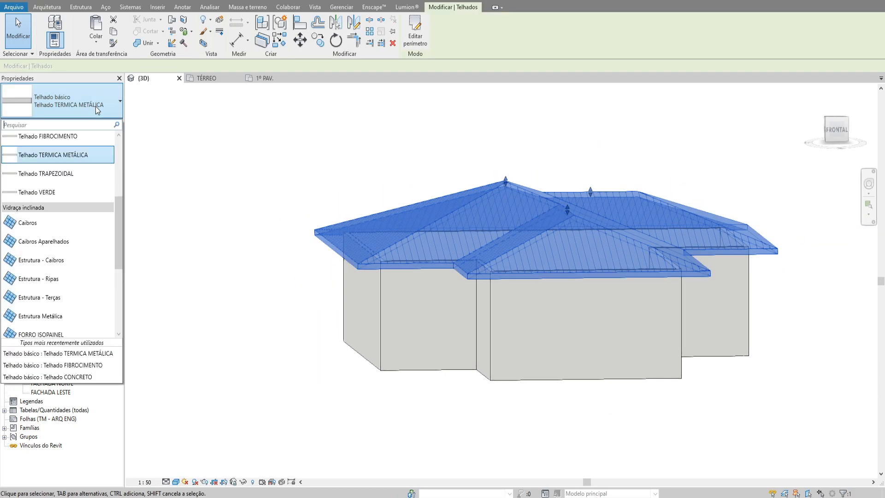
pyautogui.scroll(2, 55, 166)
pyautogui.click(54, 143)
pyautogui.keyDown('shift'); pyautogui.moveTo(309, 167); pyautogui.dragTo(371, 193, button='middle'); pyautogui.keyUp('shift')
# Show the house from the front and copy the colonial roof in place at a distance of 0, with multiple copies enabled
pyautogui.click(840, 130)
pyautogui.scroll(3, 565, 163)
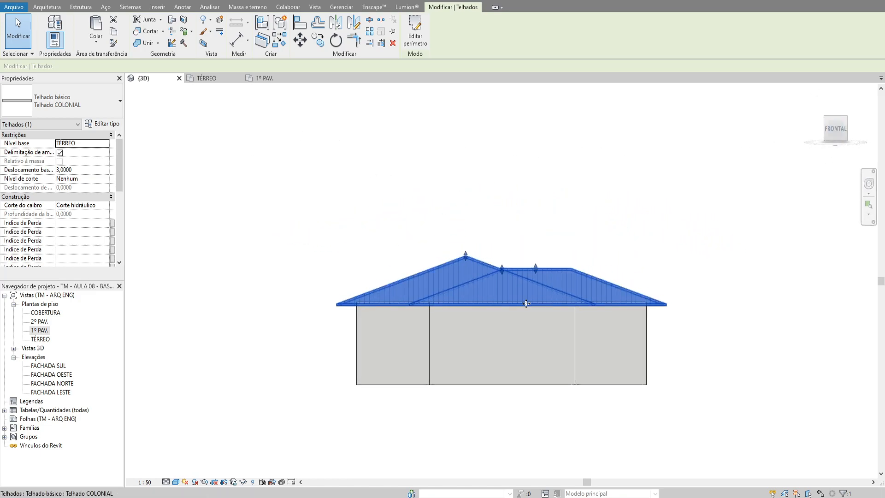
pyautogui.press('c')
pyautogui.press('o')
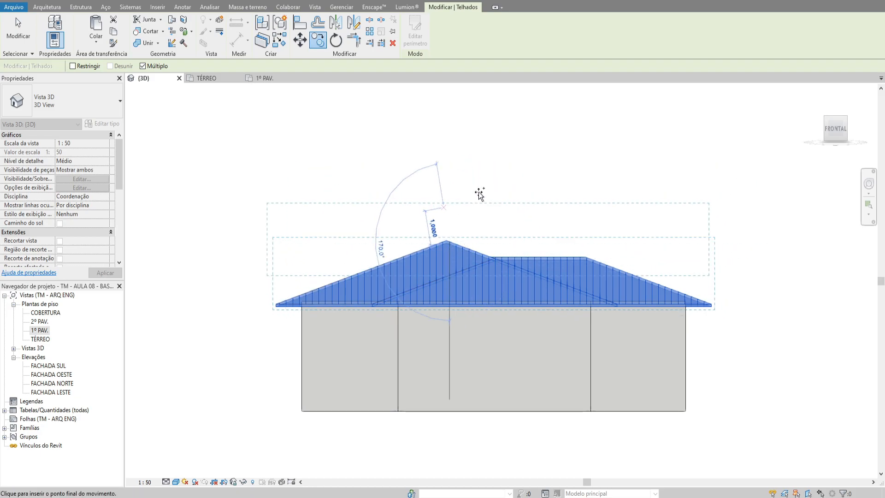
pyautogui.write('0')
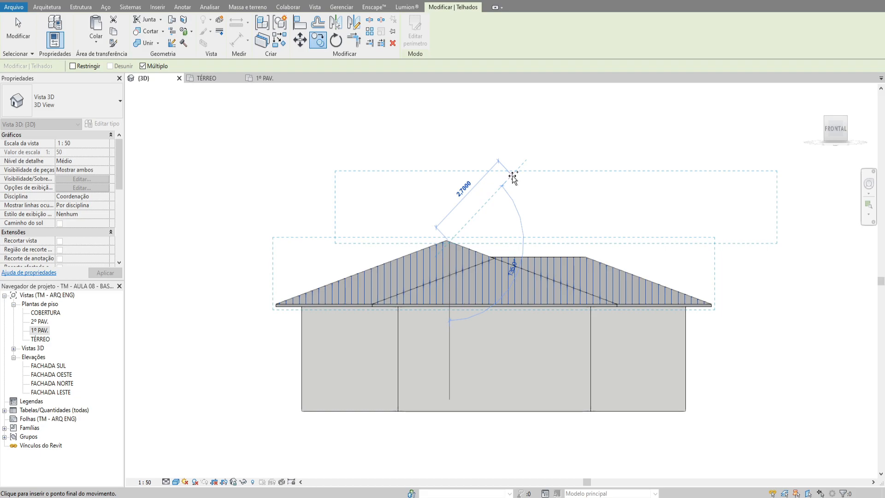
pyautogui.press('Escape')
pyautogui.press('Escape')
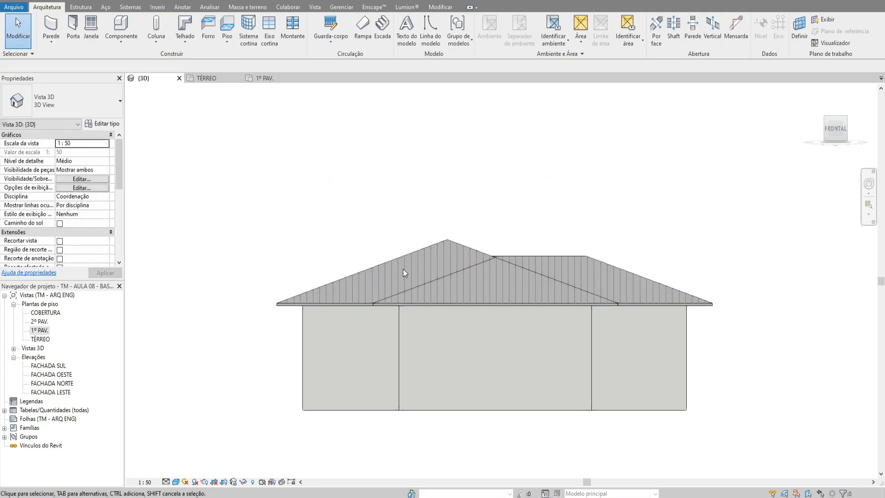
# Change one of the overlapping roof copies to the sloped glazing type Estrutura - Caibros
pyautogui.click(414, 261)
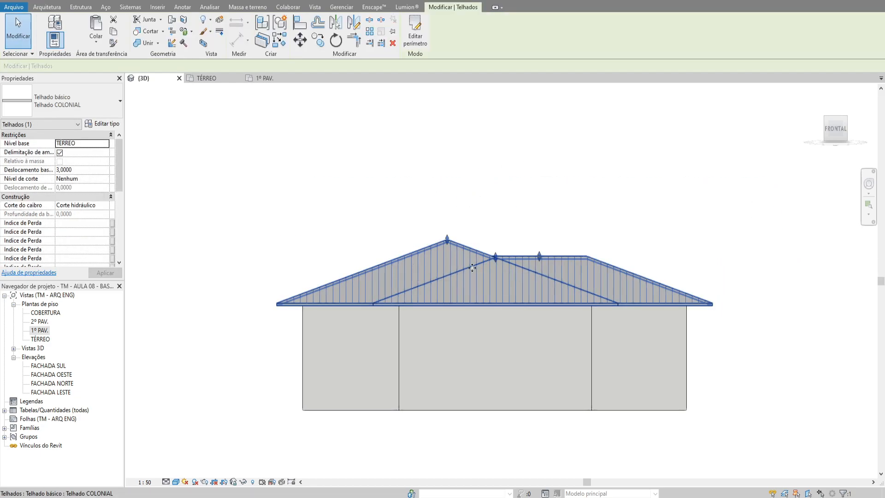
pyautogui.click(47, 104)
pyautogui.scroll(-3, 70, 193)
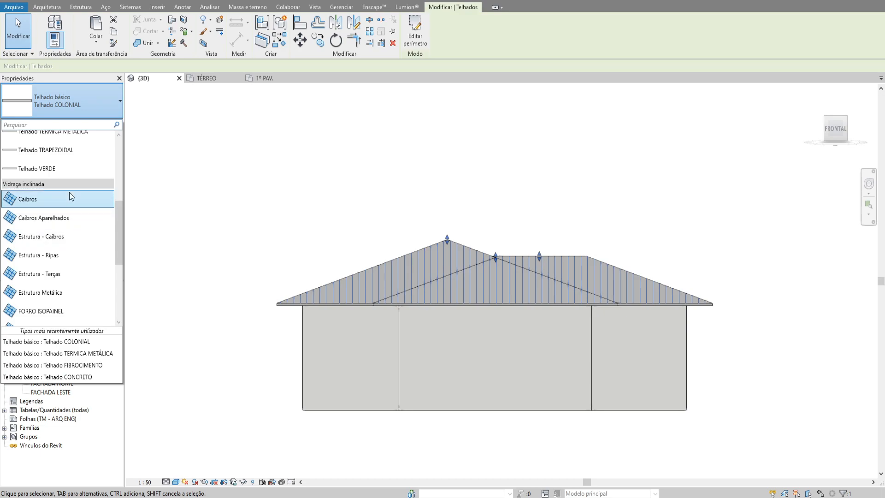
pyautogui.scroll(-1, 69, 192)
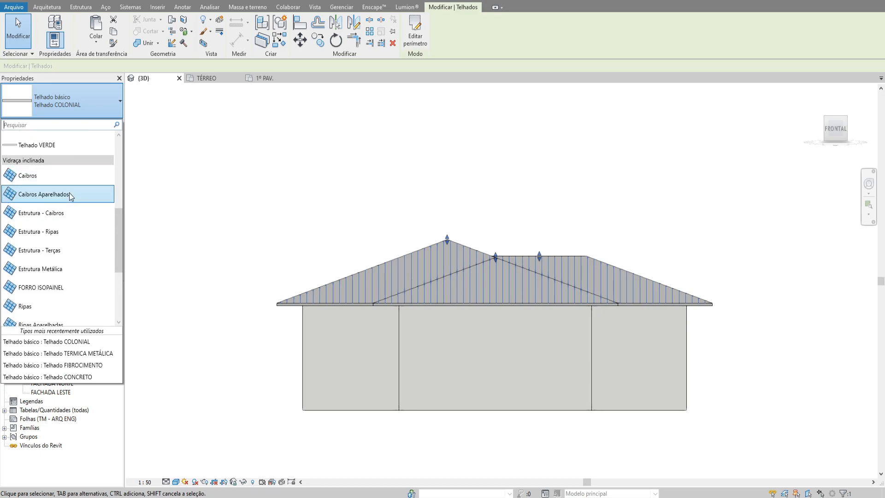
pyautogui.click(67, 220)
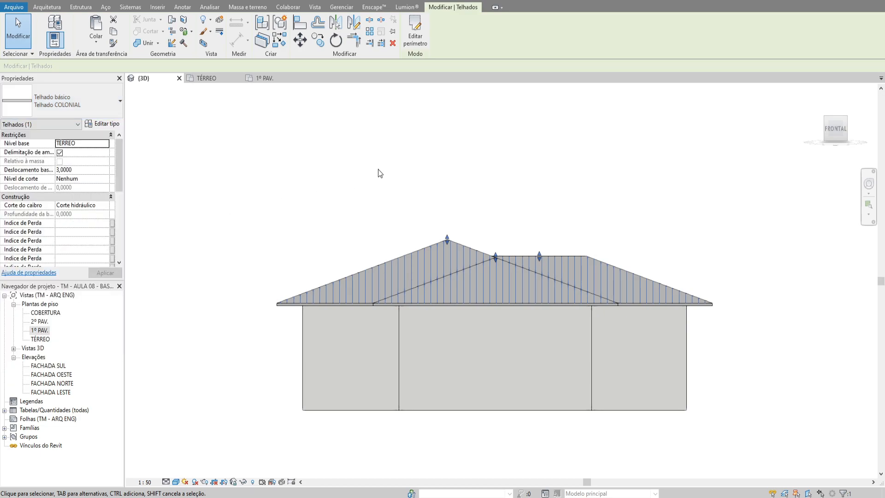
pyautogui.click(406, 226)
# Change further overlapping roof copies to sloped glazing structure types to build the remaining timber layers beneath the colonial roof
pyautogui.click(415, 257)
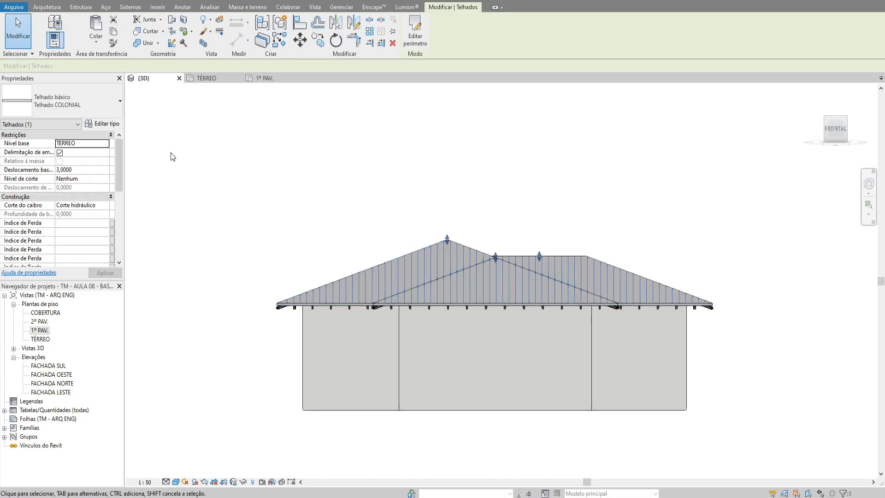
pyautogui.click(83, 101)
pyautogui.scroll(1, 83, 200)
pyautogui.scroll(-1, 81, 200)
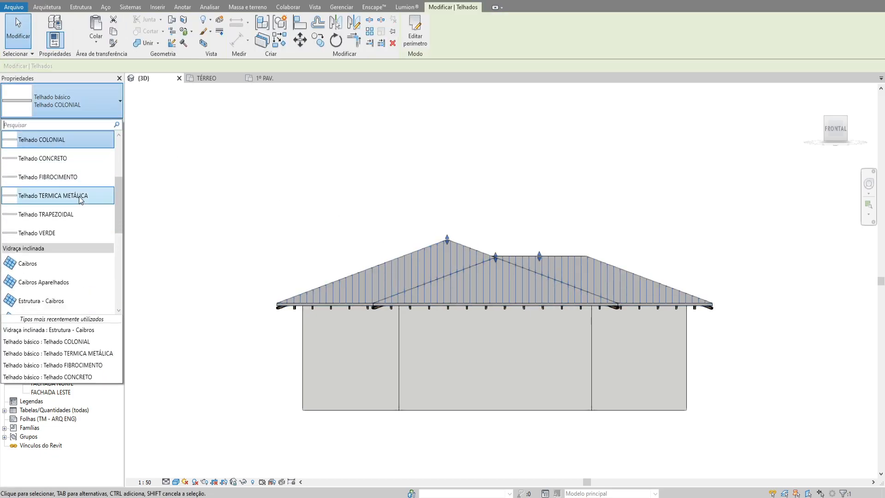
pyautogui.scroll(1, 80, 200)
pyautogui.click(68, 329)
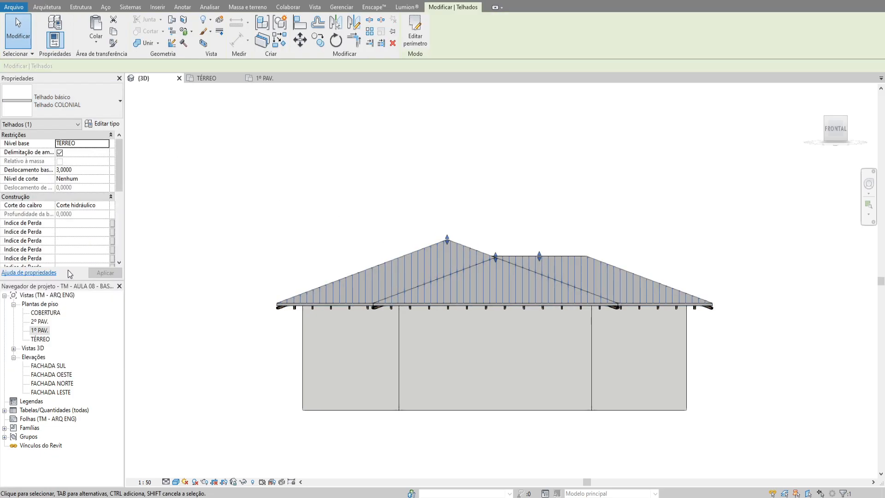
pyautogui.click(74, 101)
pyautogui.scroll(-2, 60, 205)
pyautogui.click(47, 220)
pyautogui.click(406, 209)
# Examine the colonial roof and the timber layers beneath it at the eaves
pyautogui.click(435, 260)
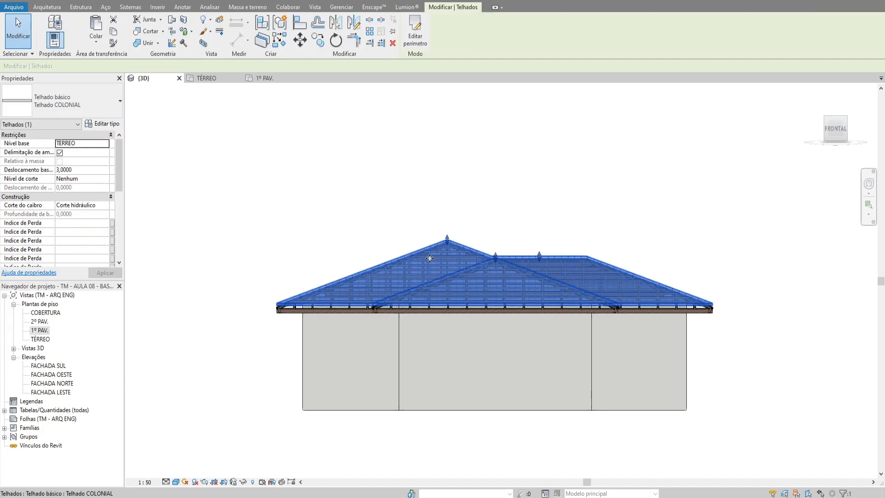
pyautogui.scroll(2, 433, 261)
pyautogui.click(421, 152)
pyautogui.keyDown('shift'); pyautogui.moveTo(424, 249); pyautogui.dragTo(438, 259, button='middle'); pyautogui.keyUp('shift')
pyautogui.click(438, 259)
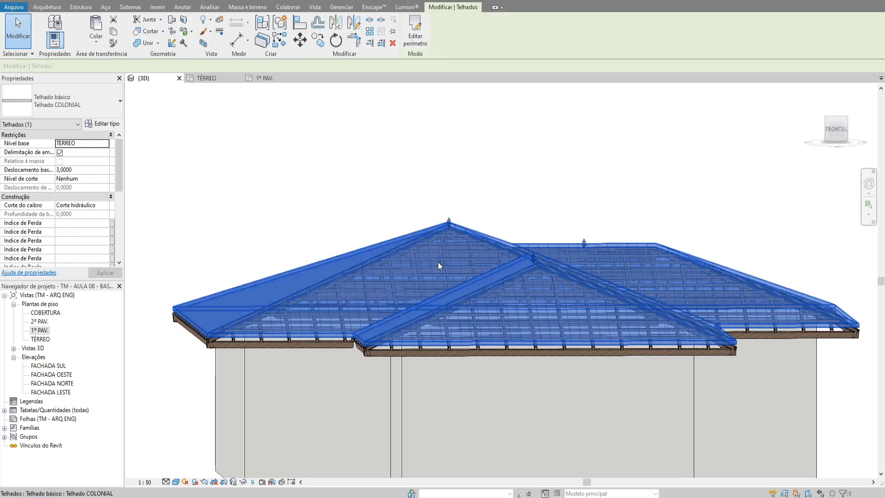
pyautogui.scroll(-2, 419, 225)
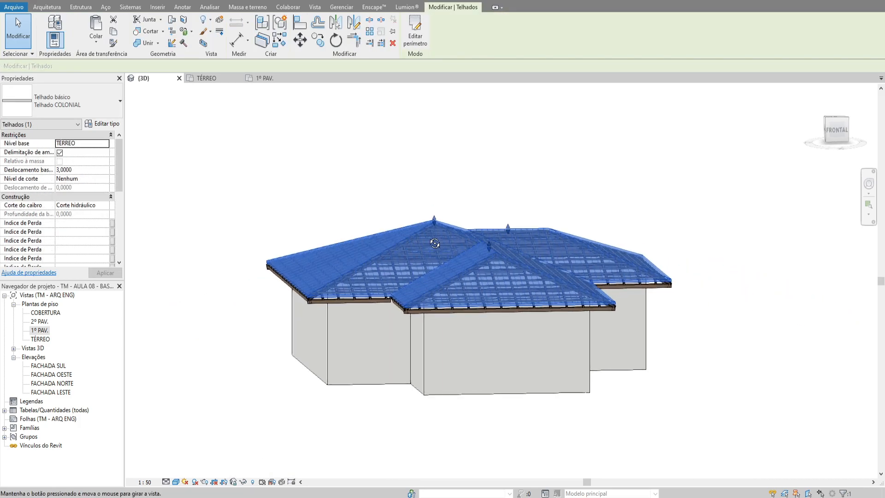
pyautogui.keyDown('shift'); pyautogui.moveTo(491, 215); pyautogui.dragTo(468, 227, button='middle'); pyautogui.keyUp('shift')
# Copy the front external wall in place at a distance of 0
pyautogui.click(438, 391)
pyautogui.keyDown('shift'); pyautogui.moveTo(438, 392); pyautogui.dragTo(507, 345, button='middle'); pyautogui.keyUp('shift')
pyautogui.scroll(3, 456, 341)
pyautogui.press('m')
pyautogui.press('v')
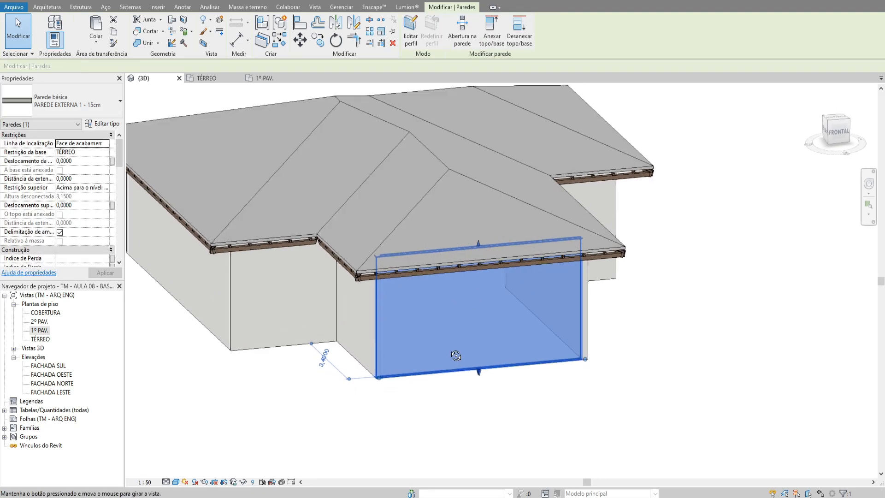
pyautogui.click(443, 338)
pyautogui.write('0')
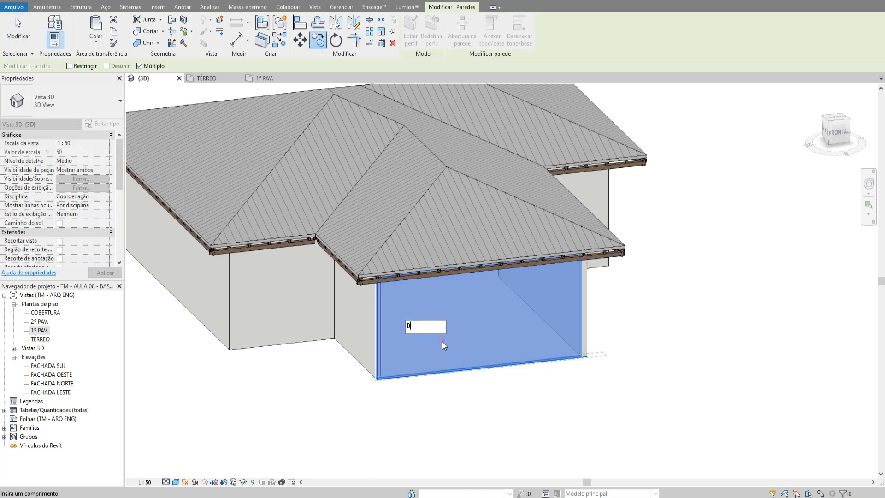
pyautogui.press('Return')
pyautogui.press('Escape')
pyautogui.press('Escape')
# Examine the house from several angles, checking the projecting walls, the colonial roof and its underlying structure
pyautogui.click(446, 366)
pyautogui.keyDown('shift'); pyautogui.moveTo(579, 299); pyautogui.dragTo(567, 281, button='middle'); pyautogui.keyUp('shift')
pyautogui.keyDown('shift'); pyautogui.moveTo(616, 304); pyautogui.dragTo(440, 309, button='middle'); pyautogui.keyUp('shift')
pyautogui.click(626, 302)
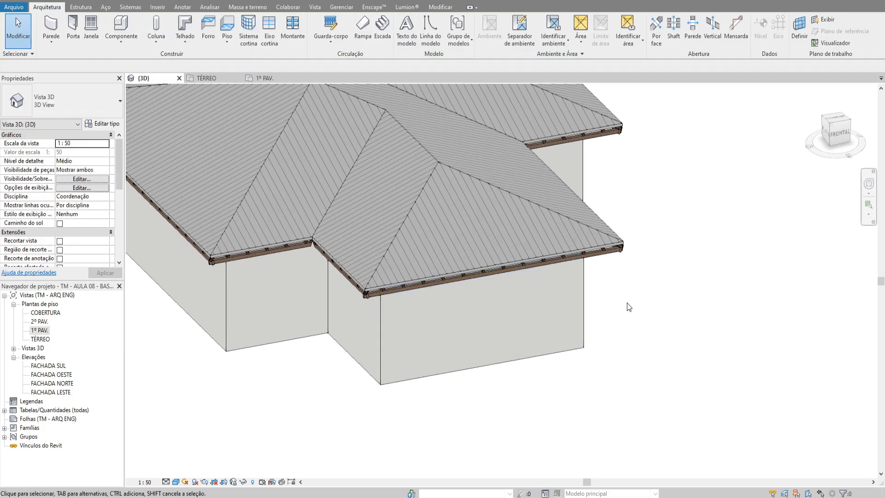
pyautogui.scroll(-1, 626, 302)
pyautogui.click(546, 316)
pyautogui.click(616, 321)
pyautogui.keyDown('shift'); pyautogui.moveTo(638, 317); pyautogui.dragTo(679, 303, button='middle'); pyautogui.keyUp('shift')
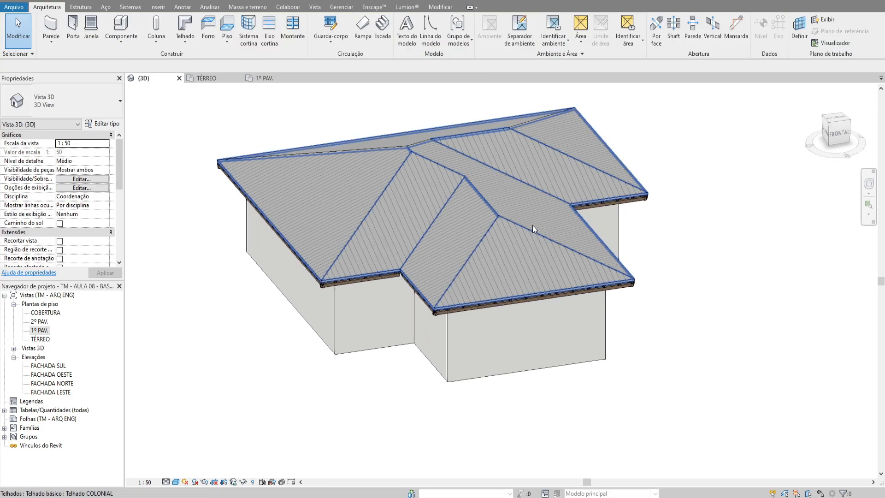
pyautogui.click(559, 241)
pyautogui.keyDown('shift'); pyautogui.moveTo(559, 241); pyautogui.dragTo(593, 318, button='middle'); pyautogui.keyUp('shift')
pyautogui.scroll(-1, 592, 314)
pyautogui.keyDown('shift'); pyautogui.moveTo(681, 269); pyautogui.dragTo(554, 239, button='middle'); pyautogui.keyUp('shift')
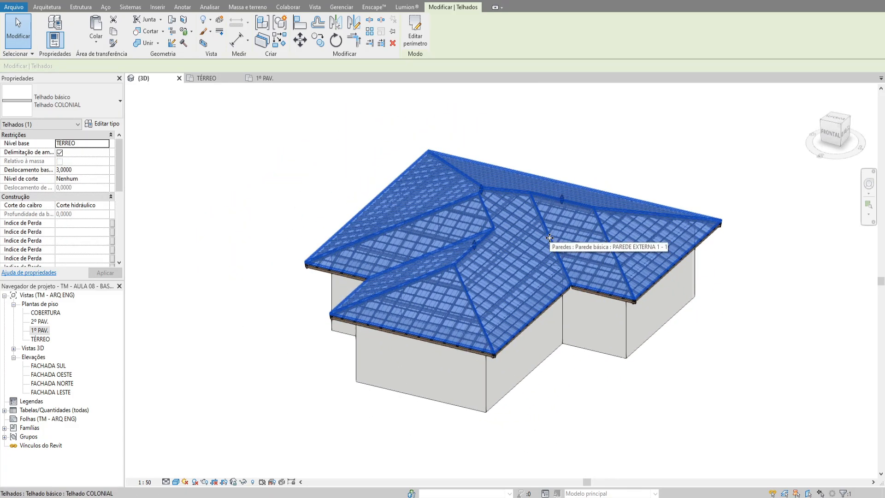
# Temporarily hide the colonial roof, view the house from another angle, and restore the hidden roof
pyautogui.press('h')
pyautogui.press('h')
pyautogui.keyDown('shift'); pyautogui.moveTo(723, 341); pyautogui.dragTo(664, 355, button='middle'); pyautogui.keyUp('shift')
pyautogui.press('h')
pyautogui.press('r')
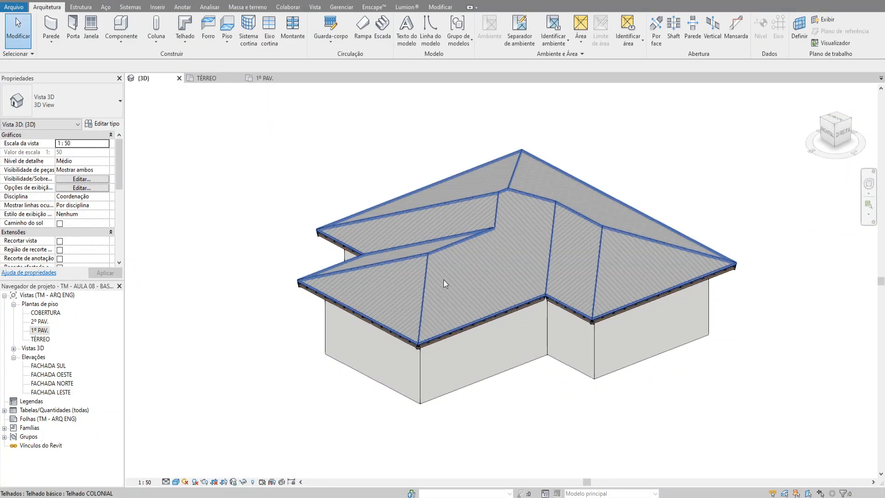
# Place roof fascias along three adjoining eave edges of the colonial roof, starting with the front eave
pyautogui.scroll(2, 438, 283)
pyautogui.scroll(2, 350, 286)
pyautogui.click(185, 41)
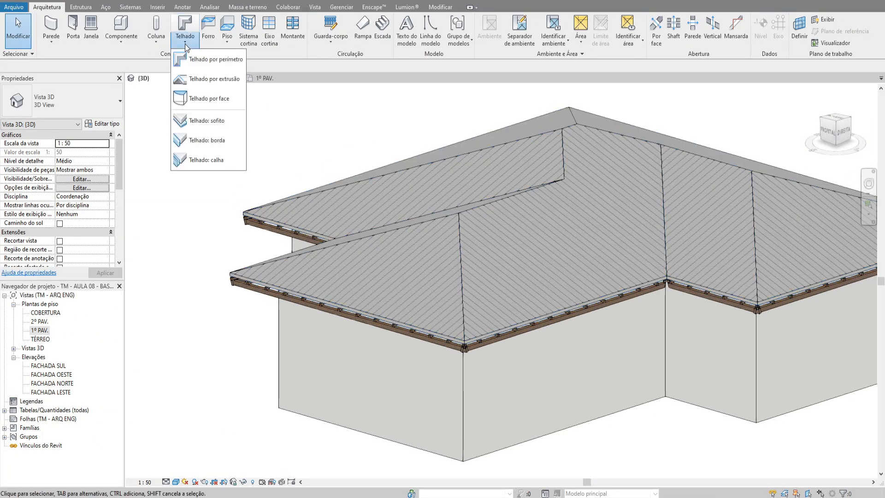
pyautogui.scroll(3, 297, 297)
pyautogui.click(296, 292)
pyautogui.scroll(-1, 374, 276)
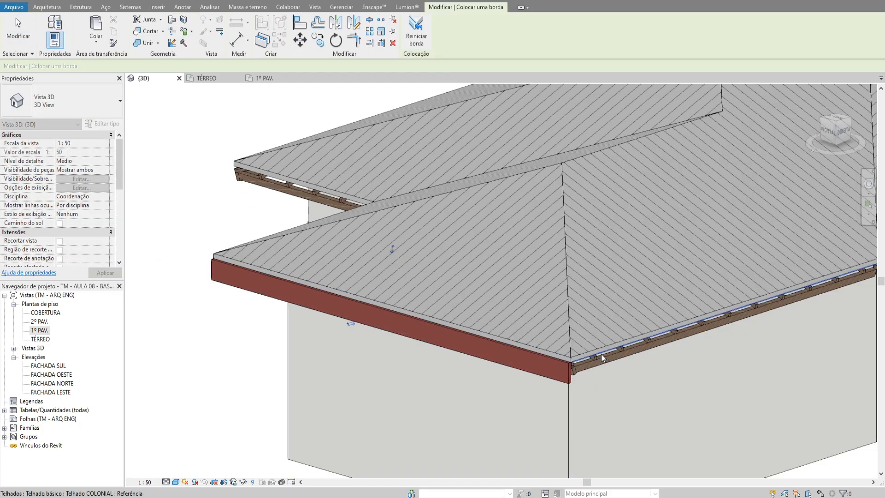
pyautogui.click(601, 353)
pyautogui.scroll(-1, 601, 353)
pyautogui.moveTo(829, 297); pyautogui.dragTo(618, 293, button='middle')
pyautogui.click(636, 293)
pyautogui.press('Escape')
pyautogui.press('Escape')
# Change the colonial roof's type to the sloped glazing Telha Cerâmica - Colonial
pyautogui.scroll(-2, 610, 313)
pyautogui.keyDown('shift'); pyautogui.moveTo(610, 338); pyautogui.dragTo(590, 198, button='middle'); pyautogui.keyUp('shift')
pyautogui.keyDown('shift'); pyautogui.moveTo(437, 146); pyautogui.dragTo(513, 289, button='middle'); pyautogui.keyUp('shift')
pyautogui.click(513, 265)
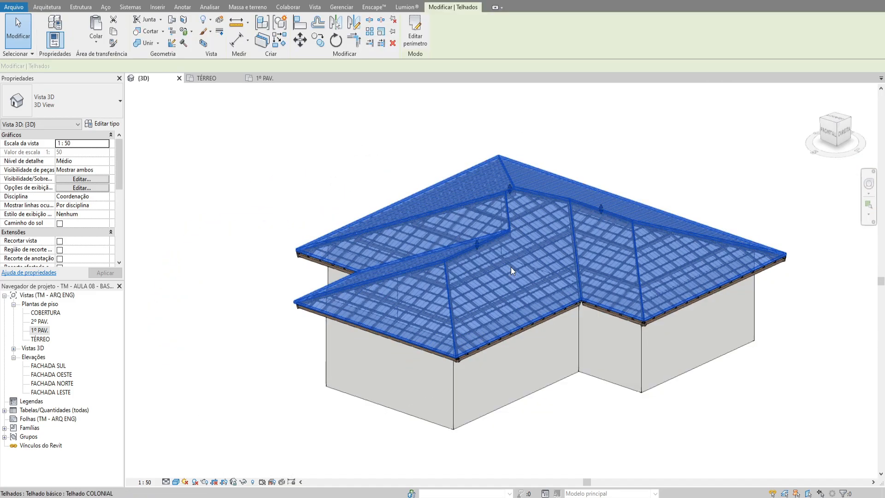
pyautogui.keyDown('shift'); pyautogui.moveTo(379, 146); pyautogui.dragTo(452, 197, button='middle'); pyautogui.keyUp('shift')
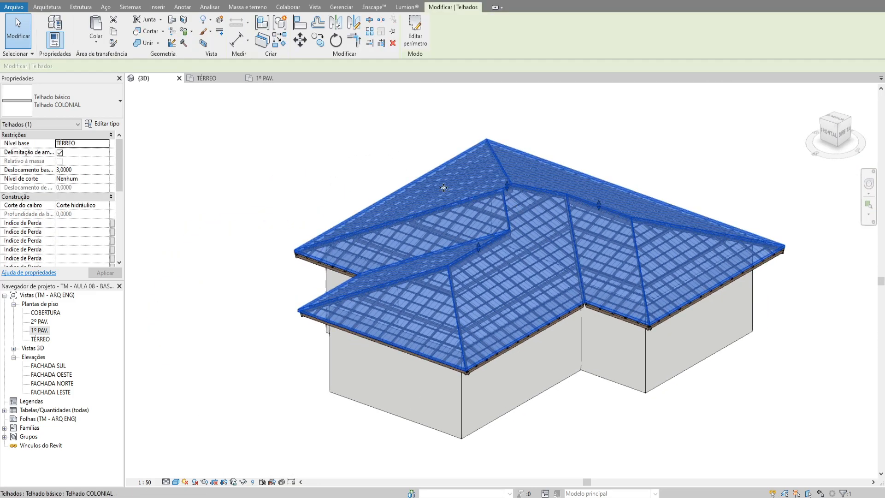
pyautogui.click(65, 101)
pyautogui.scroll(-3, 79, 190)
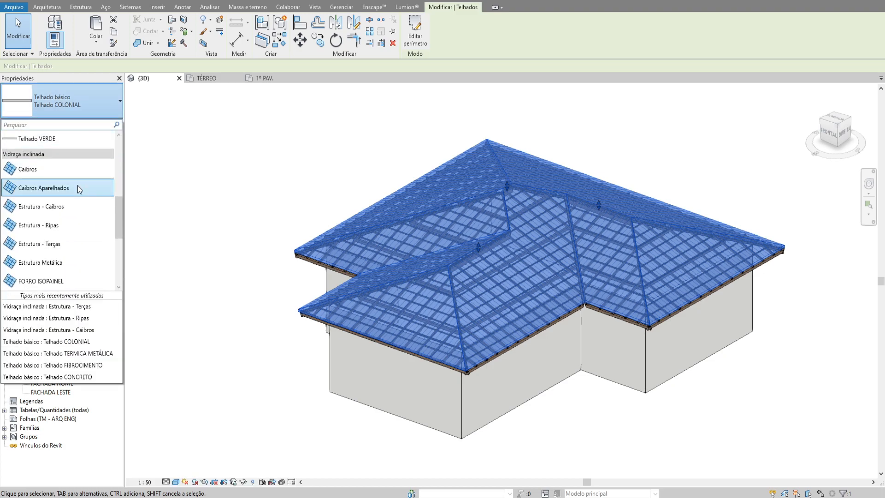
pyautogui.scroll(-5, 79, 187)
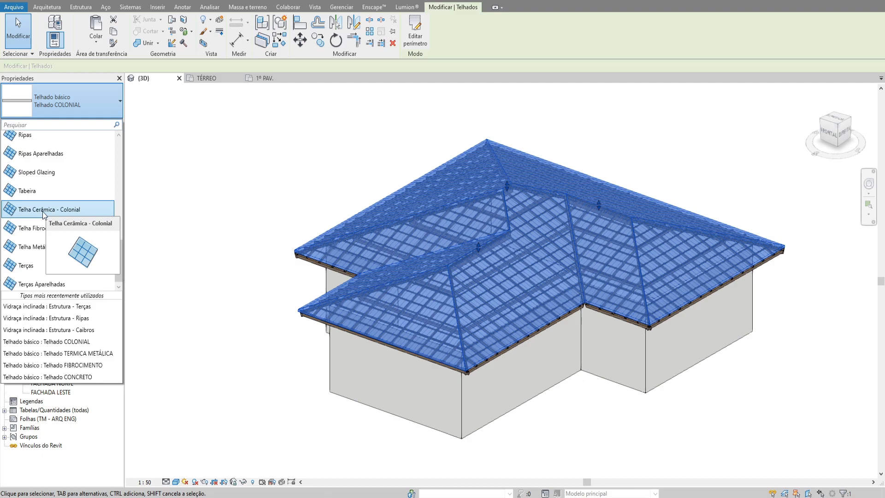
pyautogui.click(56, 212)
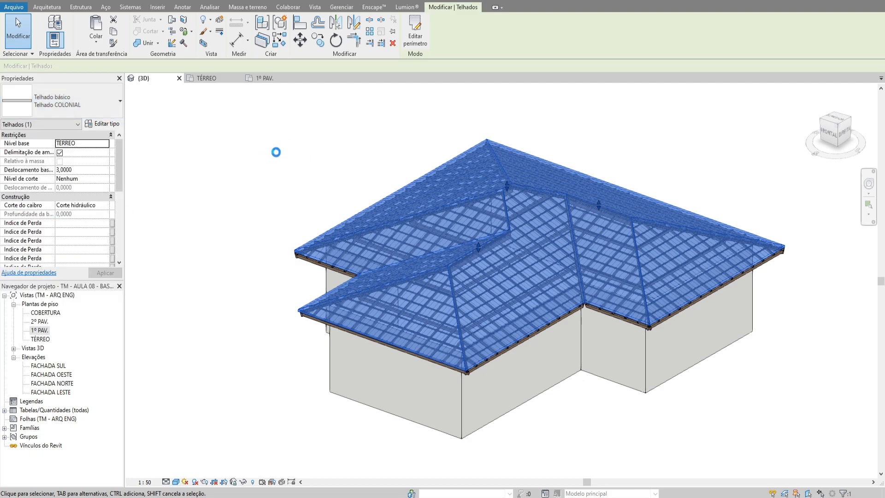
pyautogui.click(757, 316)
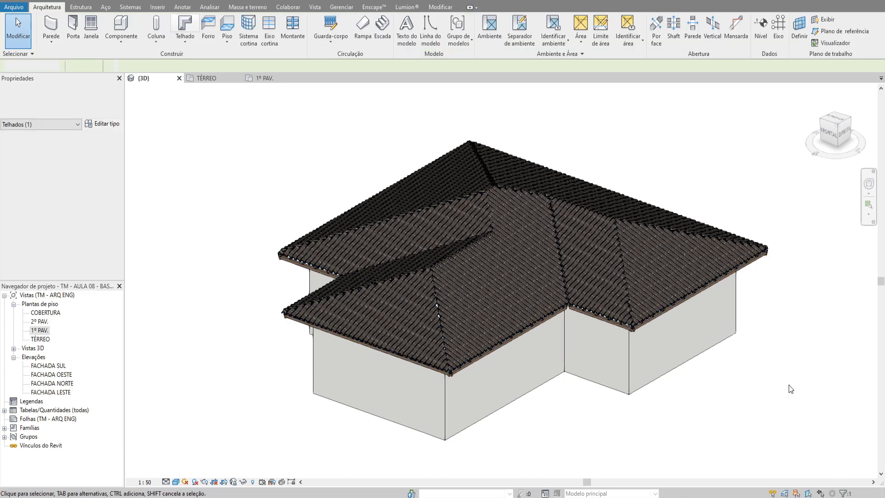
# Examine the modelled ceramic tiles over the timber structure, up close at the eaves and from several angles
pyautogui.keyDown('shift'); pyautogui.moveTo(701, 374); pyautogui.dragTo(406, 194, button='middle'); pyautogui.keyUp('shift')
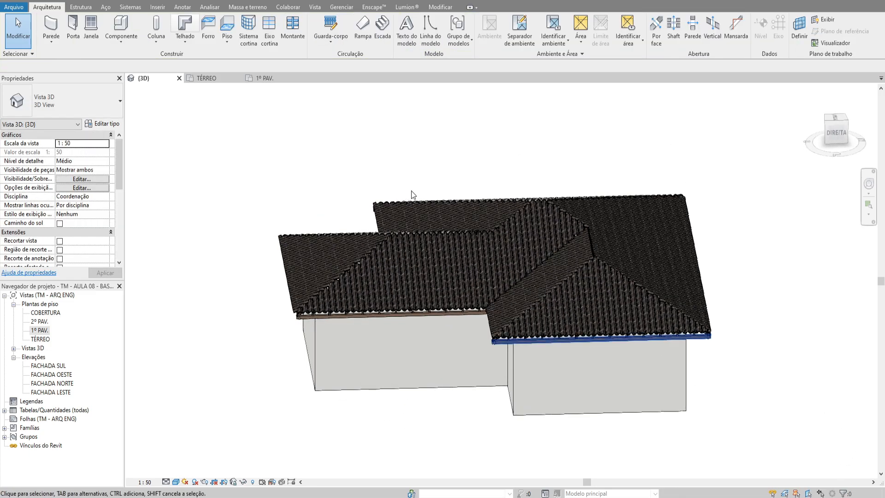
pyautogui.scroll(10, 421, 261)
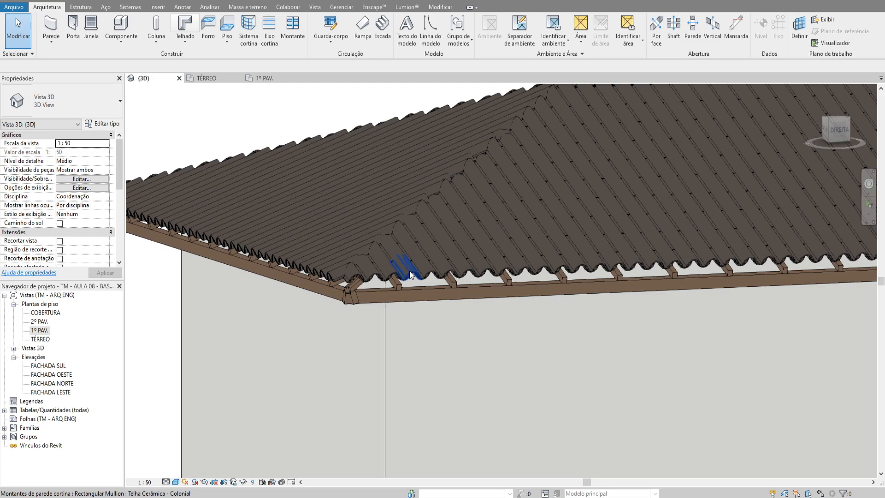
pyautogui.scroll(-5, 446, 254)
pyautogui.keyDown('shift'); pyautogui.moveTo(450, 234); pyautogui.dragTo(444, 230, button='middle'); pyautogui.keyUp('shift')
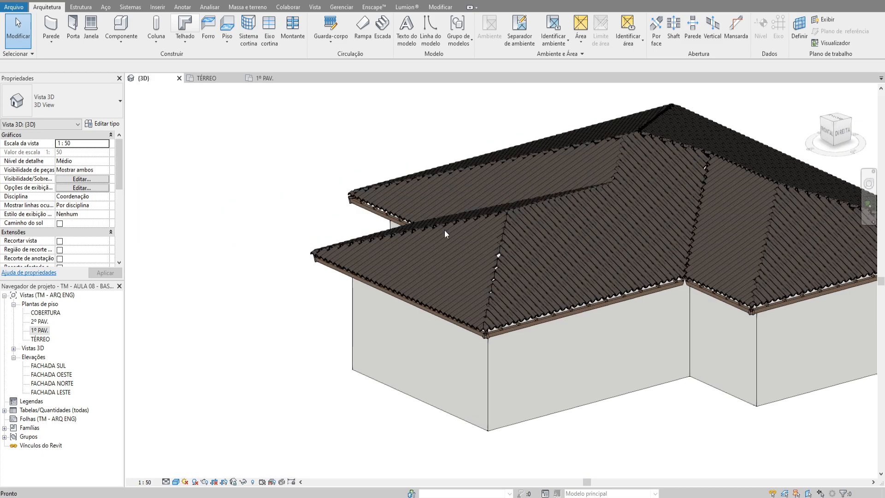
pyautogui.keyDown('shift'); pyautogui.moveTo(521, 375); pyautogui.dragTo(554, 397, button='middle'); pyautogui.keyUp('shift')
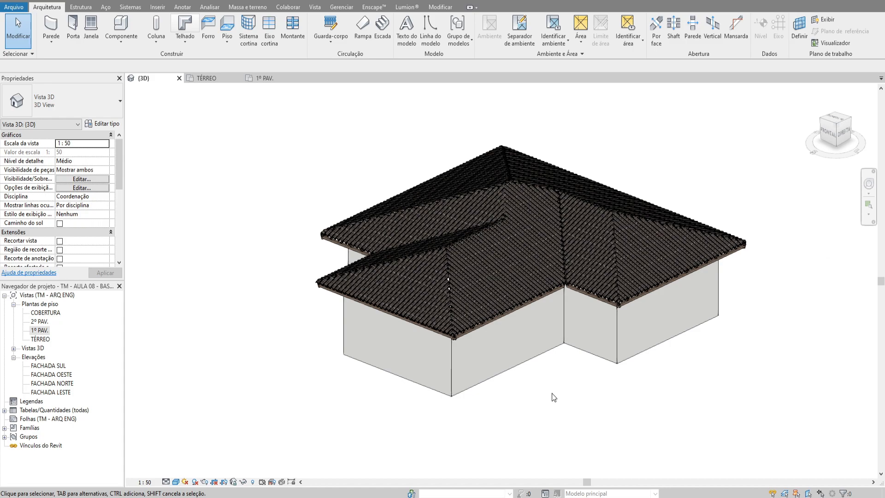
# Inspect the type properties of the tile mullion at the roof's front corner, including its profile setting, without changing anything
pyautogui.scroll(5, 460, 341)
pyautogui.click(377, 300)
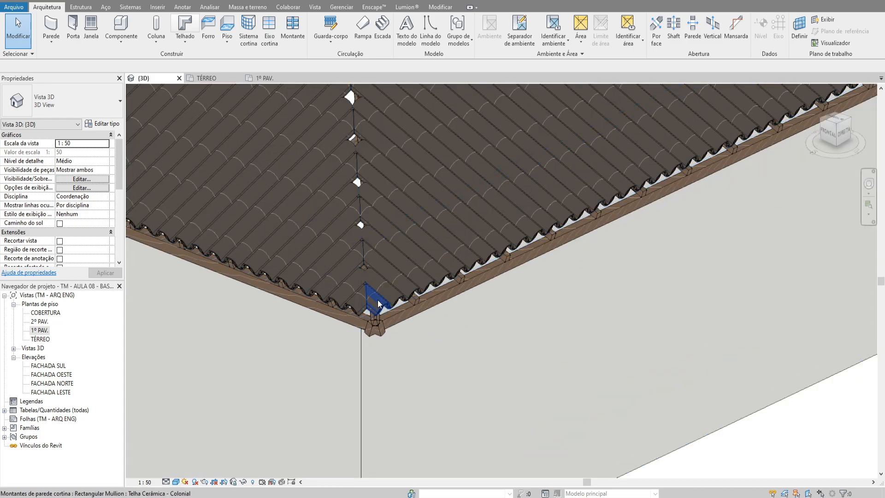
pyautogui.scroll(3, 377, 300)
pyautogui.click(327, 308)
pyautogui.click(371, 309)
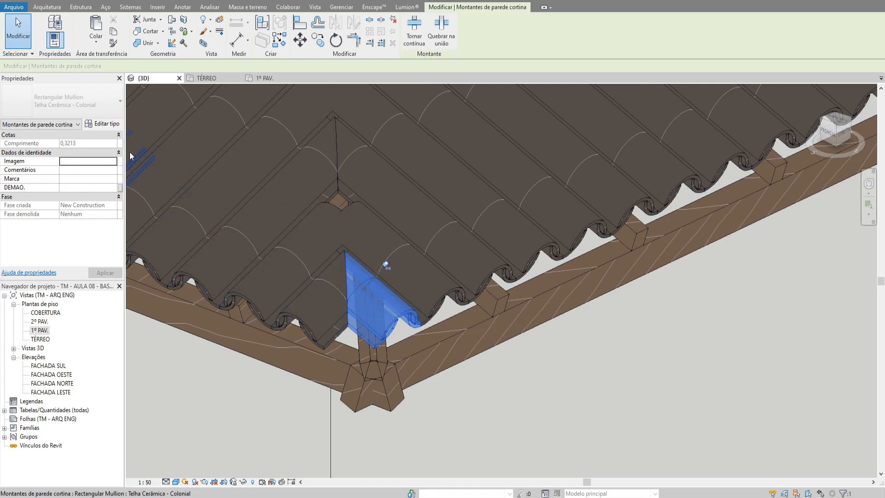
pyautogui.click(102, 124)
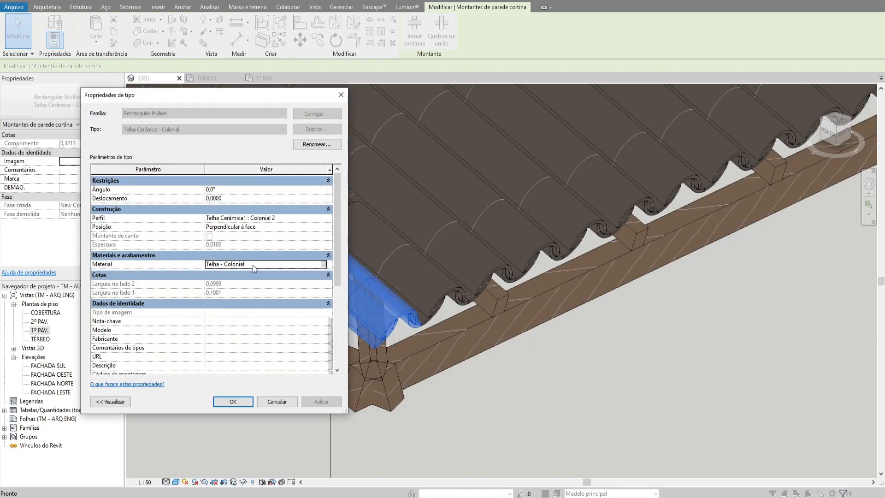
pyautogui.click(323, 217)
pyautogui.click(322, 217)
pyautogui.press('Escape')
pyautogui.press('Escape')
pyautogui.press('Escape')
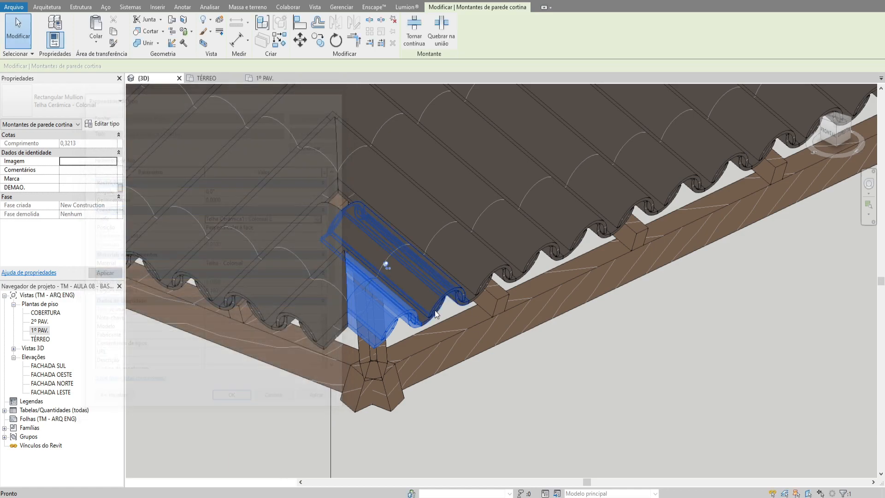
pyautogui.press('Escape')
pyautogui.scroll(-4, 475, 303)
pyautogui.moveTo(475, 303); pyautogui.dragTo(466, 328, button='middle')
pyautogui.scroll(-2, 466, 323)
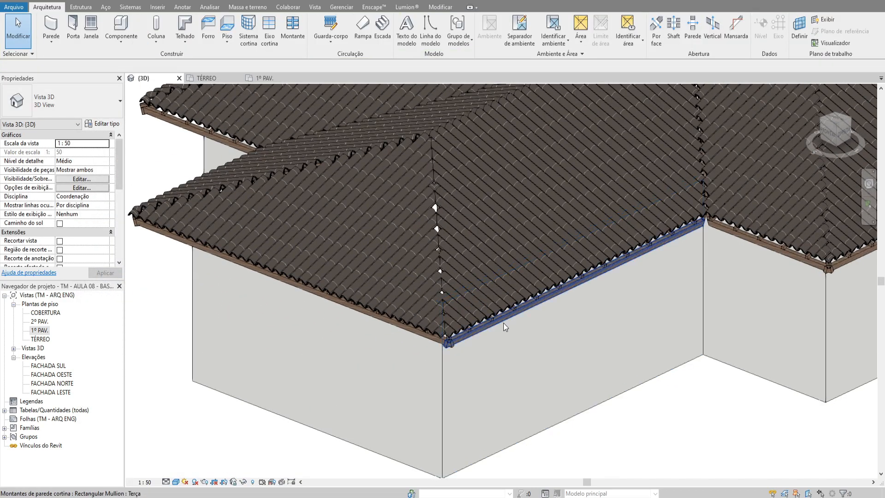
pyautogui.scroll(-5, 503, 322)
pyautogui.keyDown('shift'); pyautogui.moveTo(548, 308); pyautogui.dragTo(581, 222, button='middle'); pyautogui.keyUp('shift')
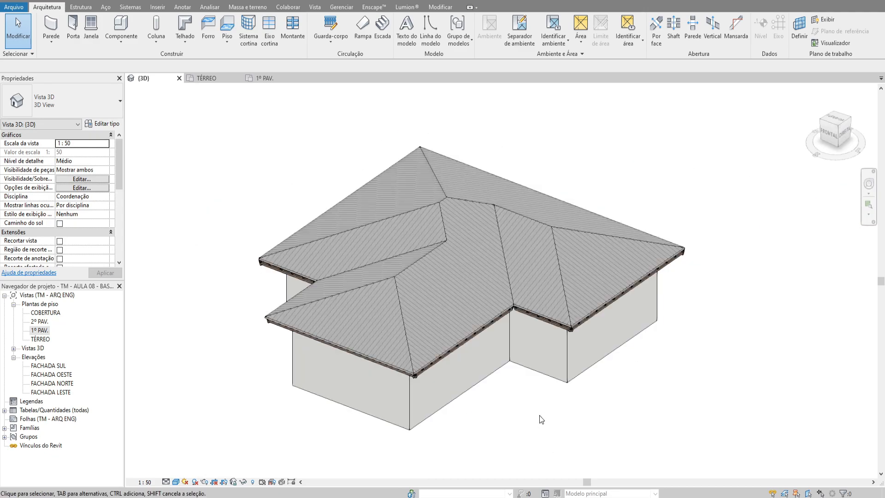
# Cut a rectangular vertical opening in the colonial roof around the ridge junctions near the middle of the house
pyautogui.moveTo(559, 391); pyautogui.dragTo(568, 366, button='middle')
pyautogui.click(485, 292)
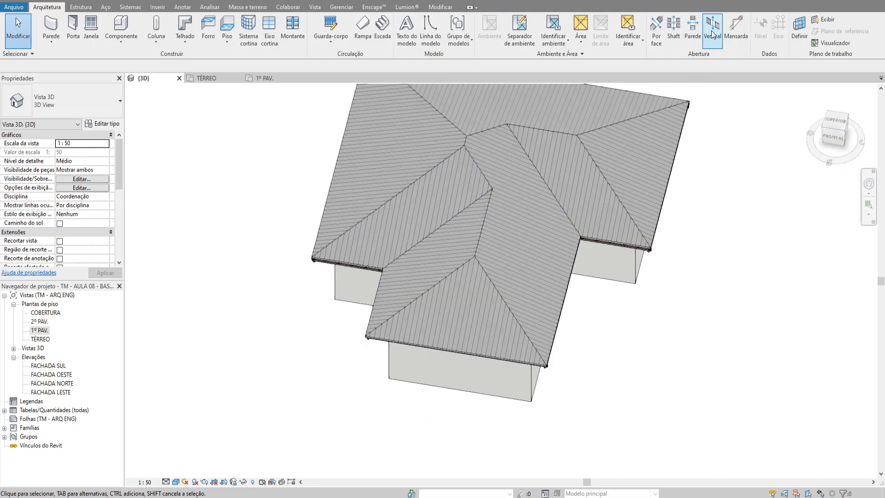
pyautogui.click(712, 30)
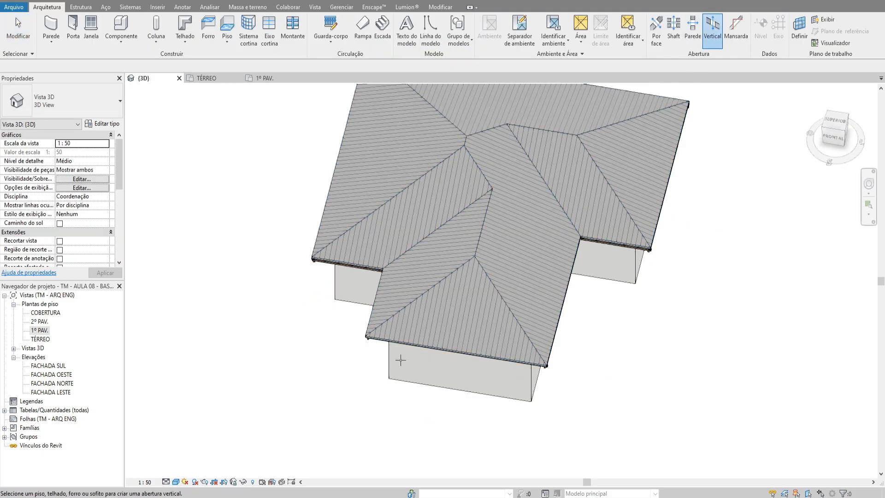
pyautogui.click(458, 316)
pyautogui.click(437, 20)
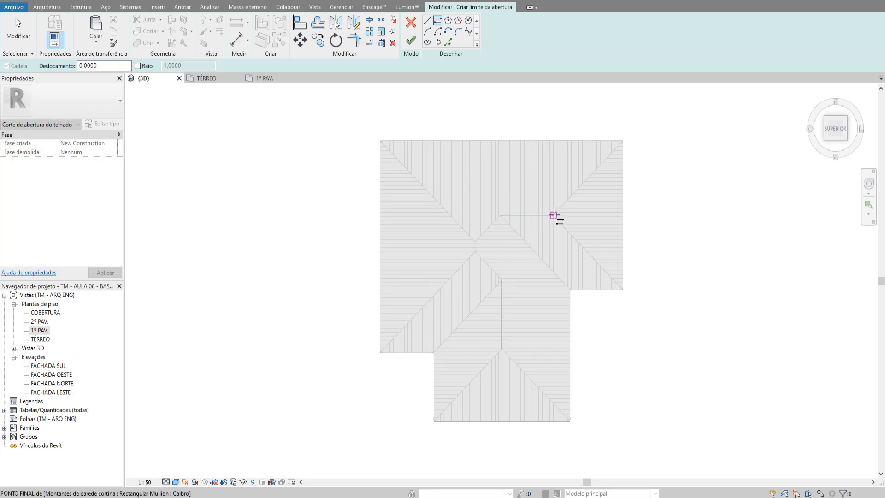
pyautogui.click(474, 279)
pyautogui.press('Escape')
pyautogui.scroll(4, 490, 229)
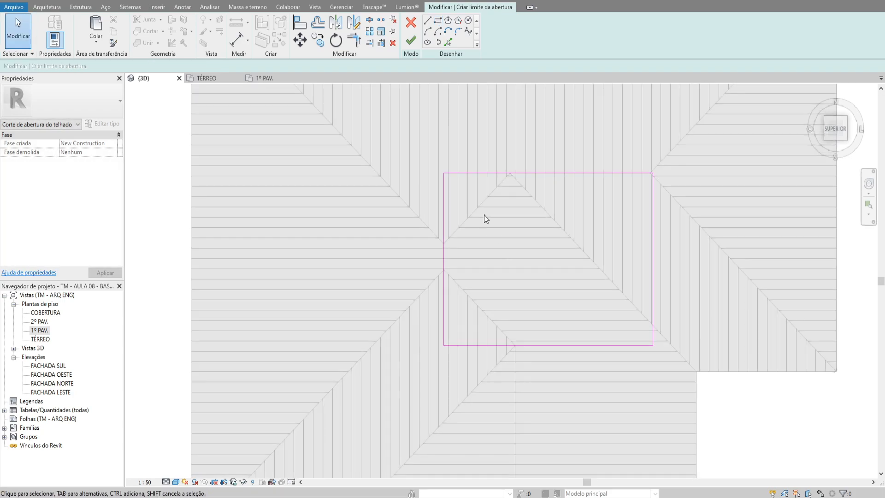
pyautogui.click(410, 40)
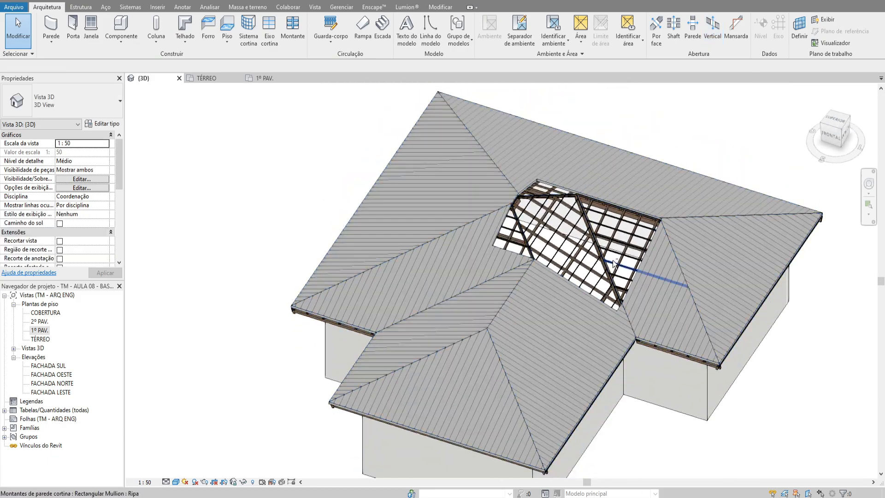
# Examine the roof opening and the timber structure exposed within it from several angles
pyautogui.keyDown('shift'); pyautogui.moveTo(633, 192); pyautogui.dragTo(609, 164, button='middle'); pyautogui.keyUp('shift')
pyautogui.keyDown('shift'); pyautogui.moveTo(556, 217); pyautogui.dragTo(671, 241, button='middle'); pyautogui.keyUp('shift')
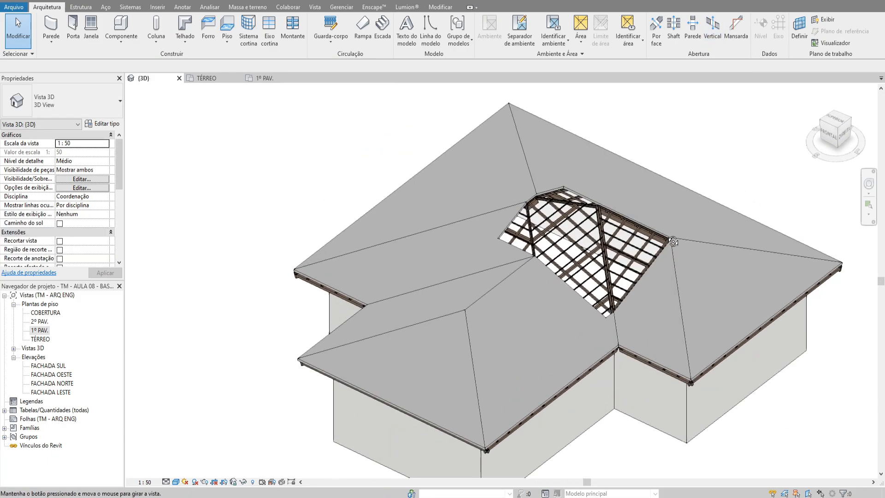
pyautogui.keyDown('shift'); pyautogui.moveTo(629, 209); pyautogui.dragTo(685, 304, button='middle'); pyautogui.keyUp('shift')
pyautogui.keyDown('shift'); pyautogui.moveTo(559, 244); pyautogui.dragTo(385, 273, button='middle'); pyautogui.keyUp('shift')
# Open the 2º PAV. floor plan and extend its view range downward to include the roof below
pyautogui.click(40, 330)
pyautogui.doubleClick(41, 330)
pyautogui.scroll(5, 415, 244)
pyautogui.doubleClick(40, 321)
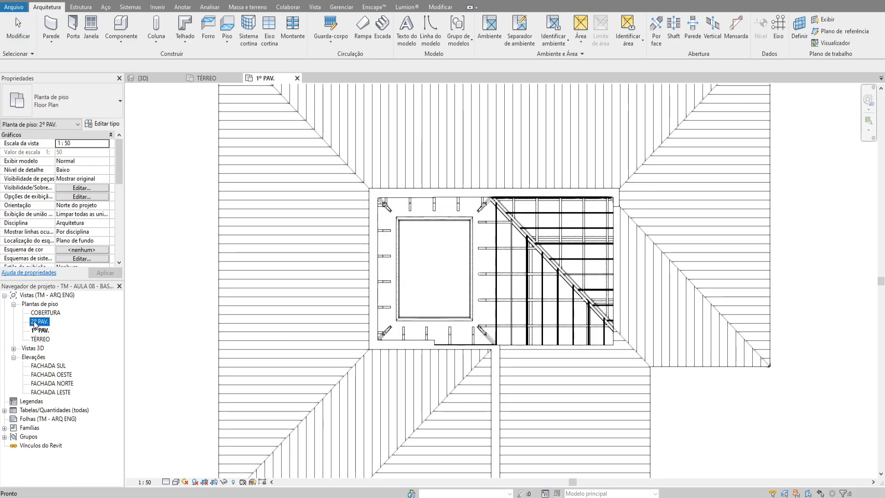
pyautogui.scroll(-5, 87, 214)
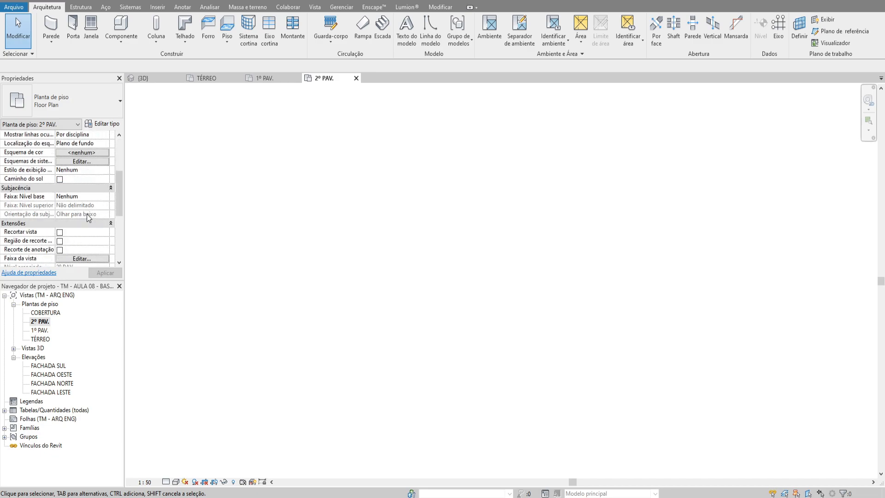
pyautogui.click(83, 231)
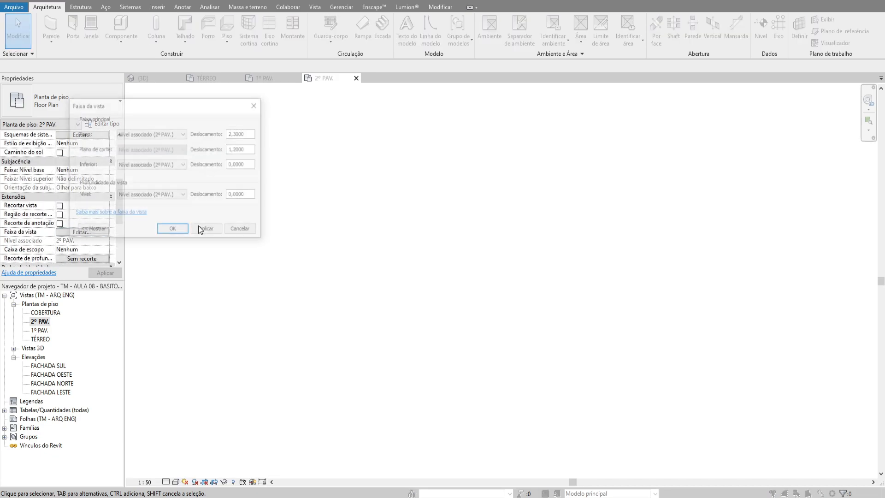
pyautogui.click(150, 224)
pyautogui.click(173, 230)
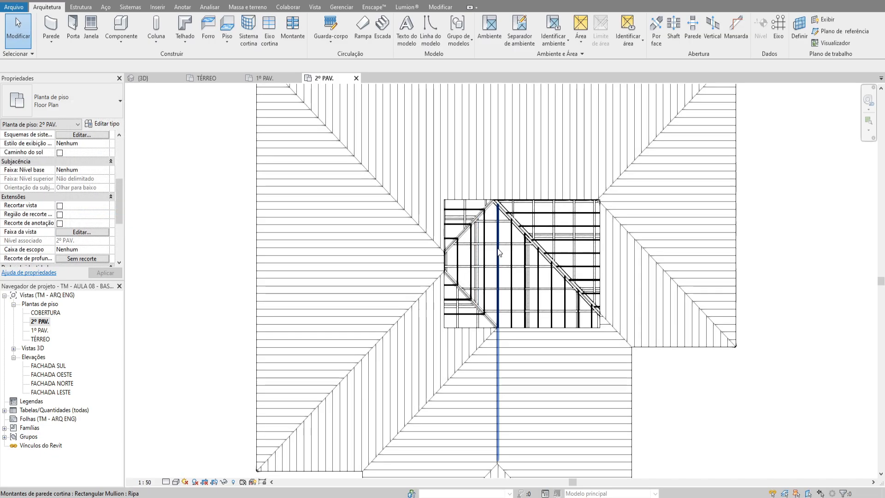
# Draw a rectangle of PAREDE EXTERNA 1 - 15cm walls, about 4.3 by 3.2 m, following the edges of the roof opening
pyautogui.press('w')
pyautogui.press('a')
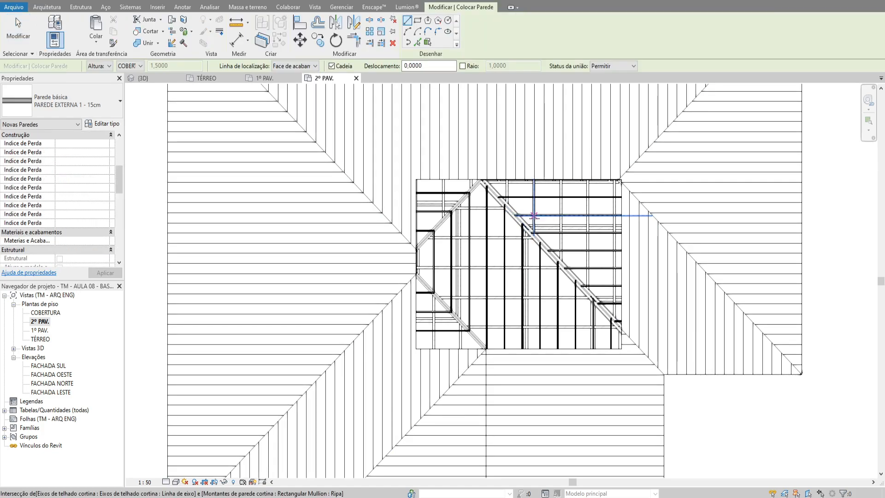
pyautogui.click(53, 109)
pyautogui.click(54, 104)
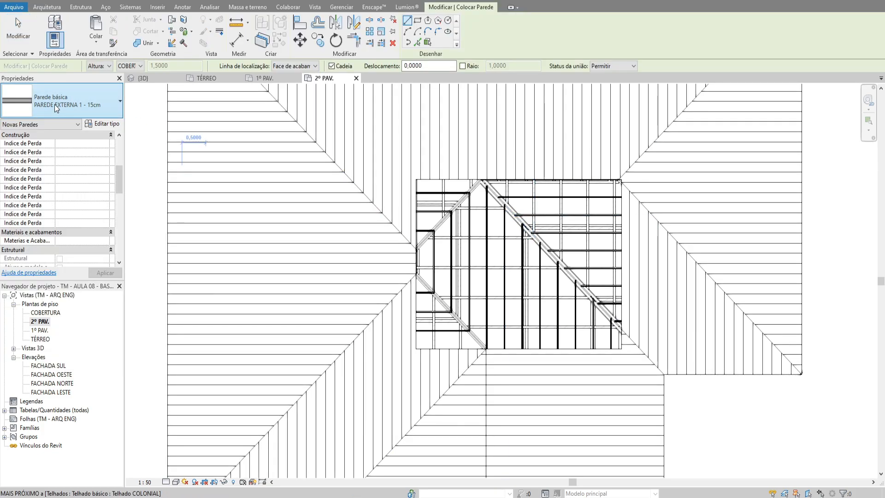
pyautogui.click(418, 21)
pyautogui.click(416, 182)
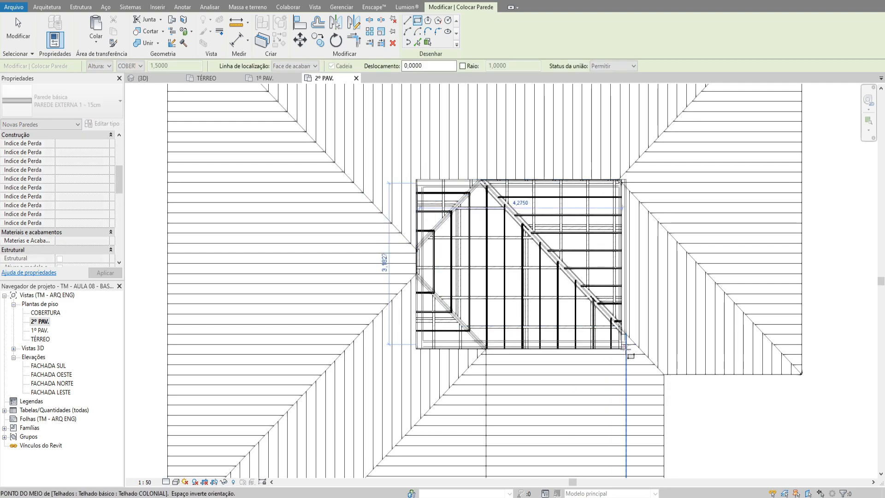
pyautogui.press('space')
# Select the chain of four new walls in the 3D view and set their base constraint to 1º PAV
pyautogui.press('Tab')
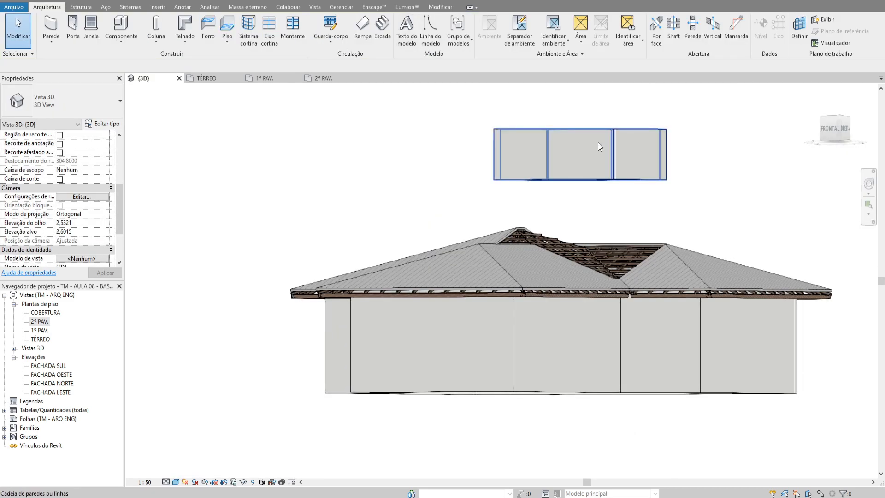
pyautogui.click(598, 143)
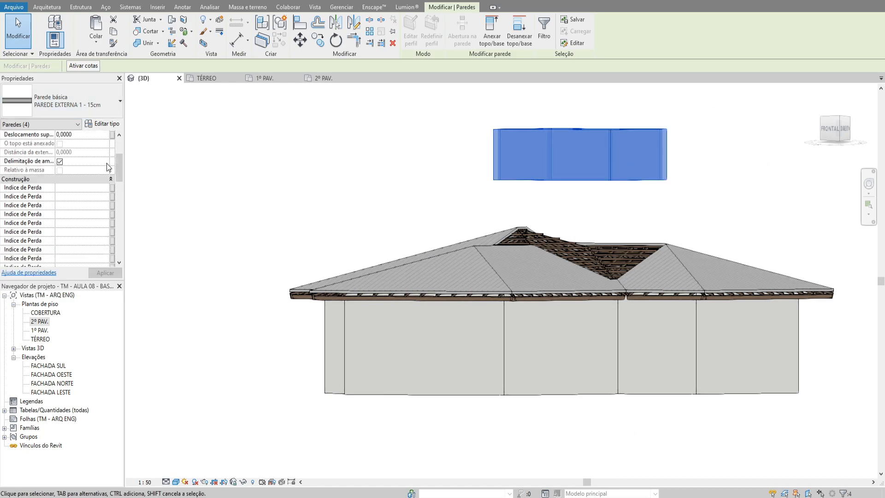
pyautogui.click(106, 153)
pyautogui.click(74, 175)
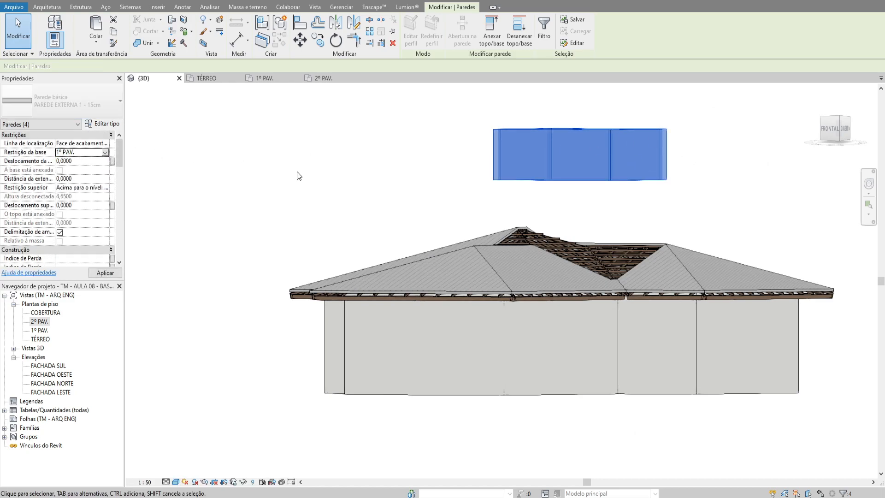
# Set the top constraint of the four selected walls to Não conectado, keeping them as unconnected-height walls
pyautogui.click(105, 188)
pyautogui.click(84, 197)
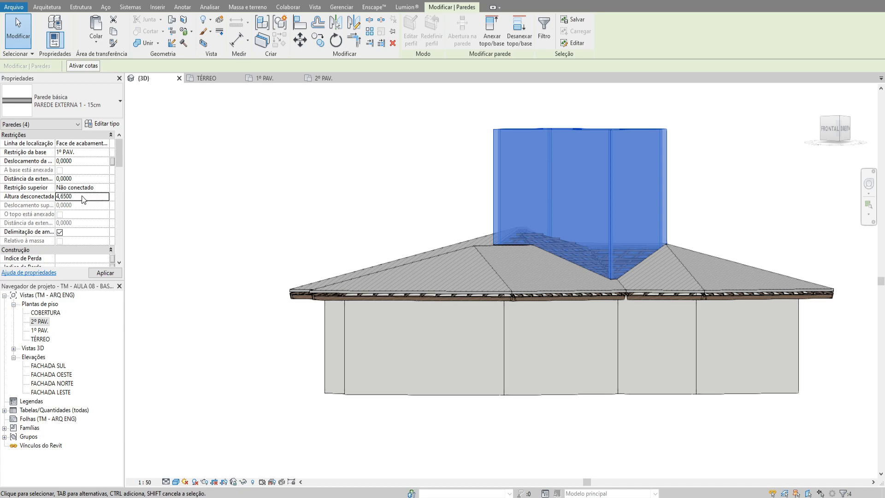
pyautogui.click(656, 172)
# Examine the walls rising through the roof opening and the timber structure inside them from above and from the front
pyautogui.keyDown('shift'); pyautogui.moveTo(655, 172); pyautogui.dragTo(600, 272, button='middle'); pyautogui.keyUp('shift')
pyautogui.scroll(5, 570, 241)
pyautogui.moveTo(570, 241); pyautogui.dragTo(543, 259, button='middle')
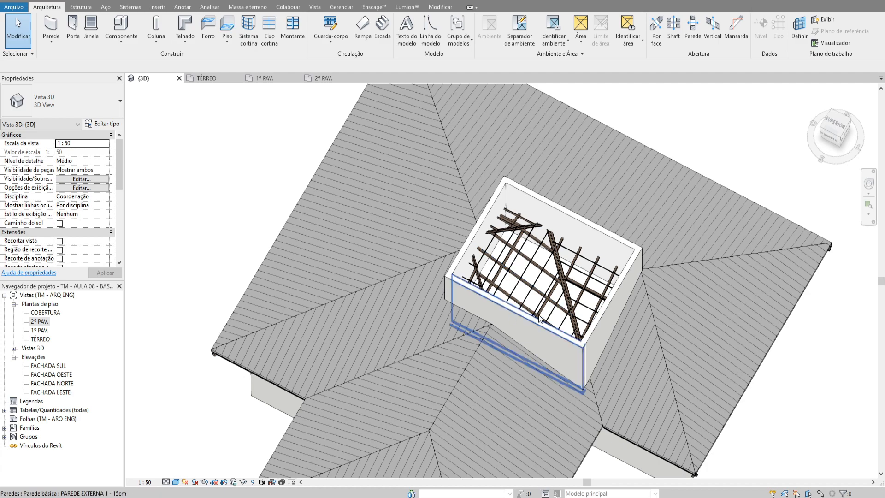
pyautogui.click(713, 37)
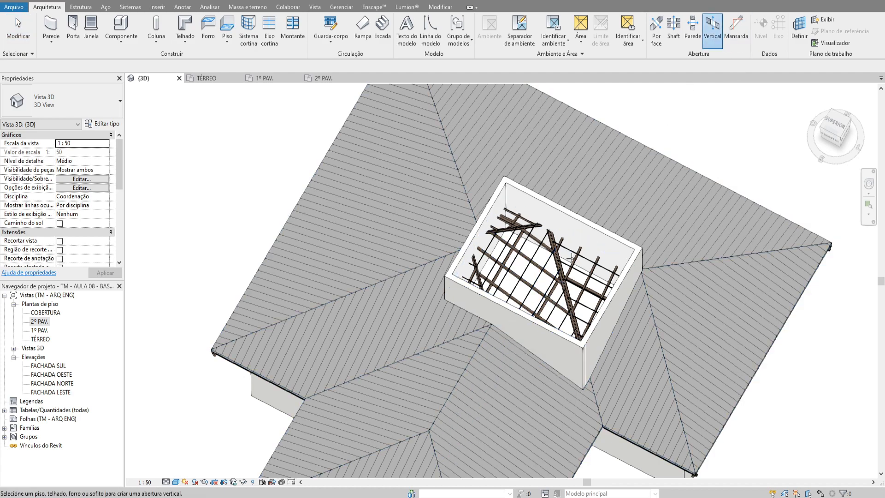
pyautogui.press('Escape')
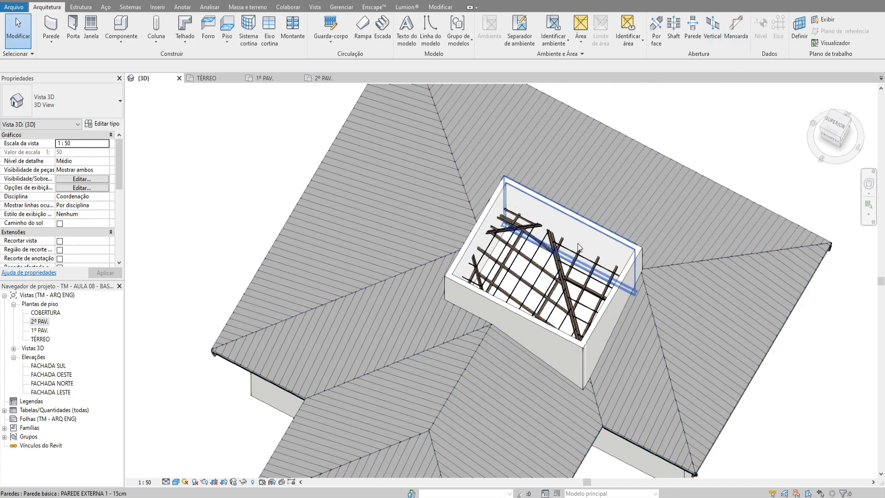
pyautogui.scroll(-1, 557, 181)
pyautogui.keyDown('shift'); pyautogui.moveTo(586, 205); pyautogui.dragTo(594, 111, button='middle'); pyautogui.keyUp('shift')
pyautogui.click(436, 279)
pyautogui.keyDown('shift'); pyautogui.moveTo(436, 278); pyautogui.dragTo(470, 226, button='middle'); pyautogui.keyUp('shift')
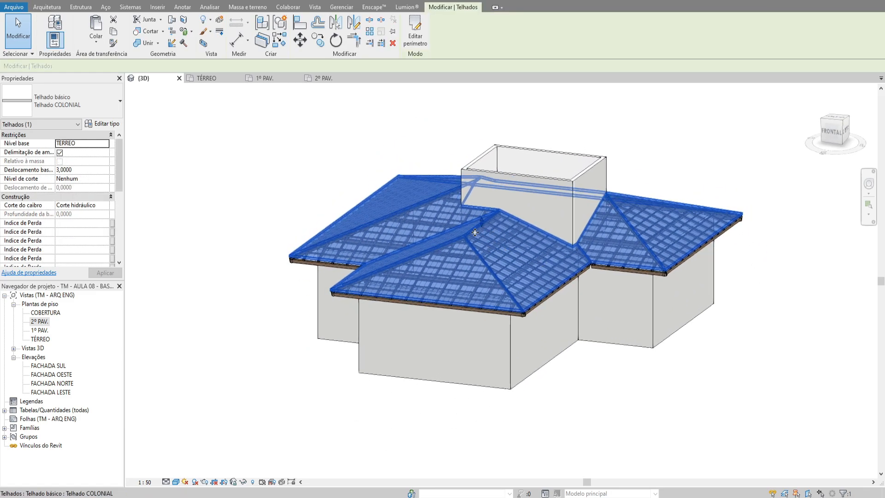
pyautogui.click(641, 148)
pyautogui.moveTo(642, 148)
pyautogui.keyDown('shift'); pyautogui.mouseDown(button='middle')
pyautogui.moveTo(673, 131)
pyautogui.moveTo(671, 113)
pyautogui.moveTo(446, 189)
pyautogui.moveTo(421, 154)
pyautogui.mouseUp(button='middle'); pyautogui.keyUp('shift')
# Open the TÉRREO floor plan, create a section across the house and open the section view
pyautogui.doubleClick(41, 338)
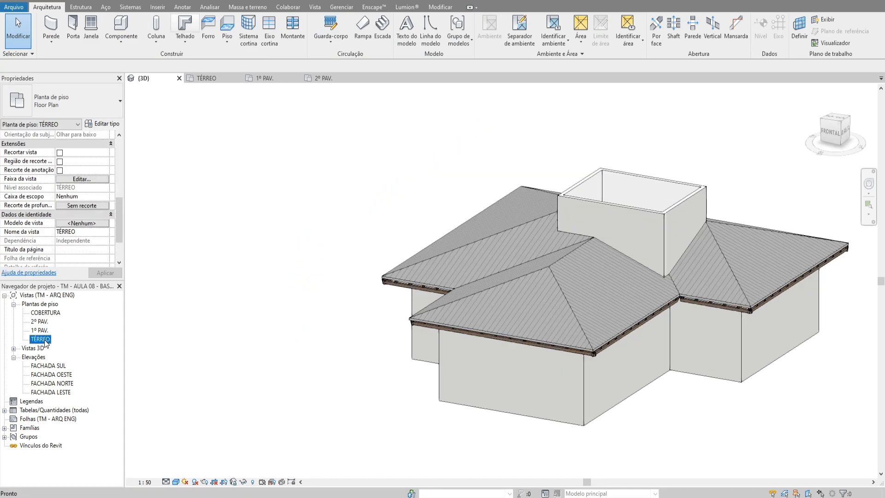
pyautogui.click(226, 24)
pyautogui.click(315, 7)
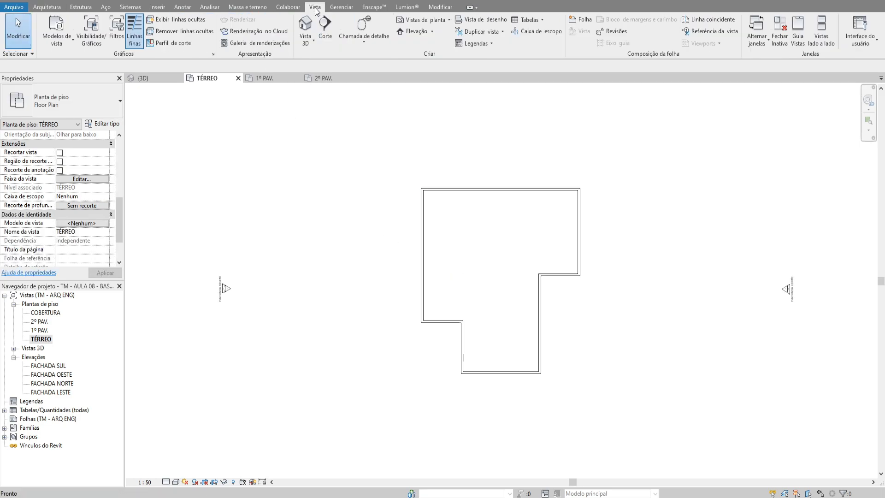
pyautogui.click(325, 32)
pyautogui.click(396, 299)
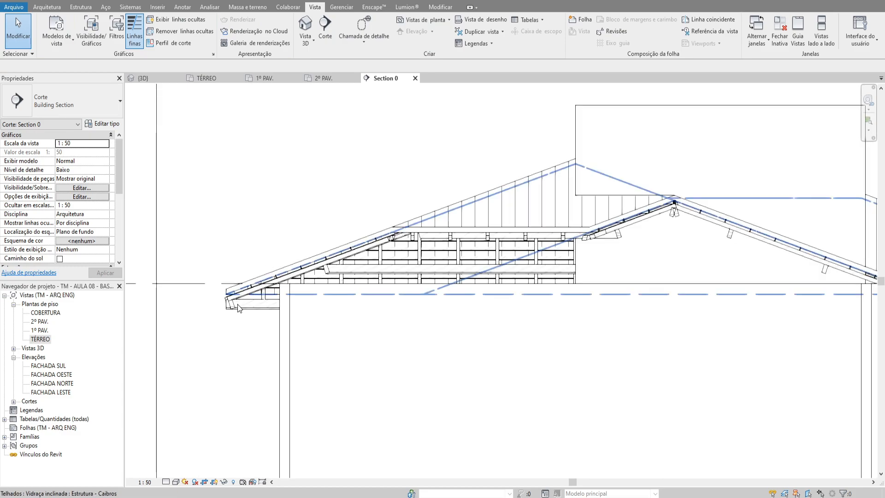
# Change the visual style of the section view and examine the cut roof structure and the walls above it
pyautogui.scroll(-3, 433, 245)
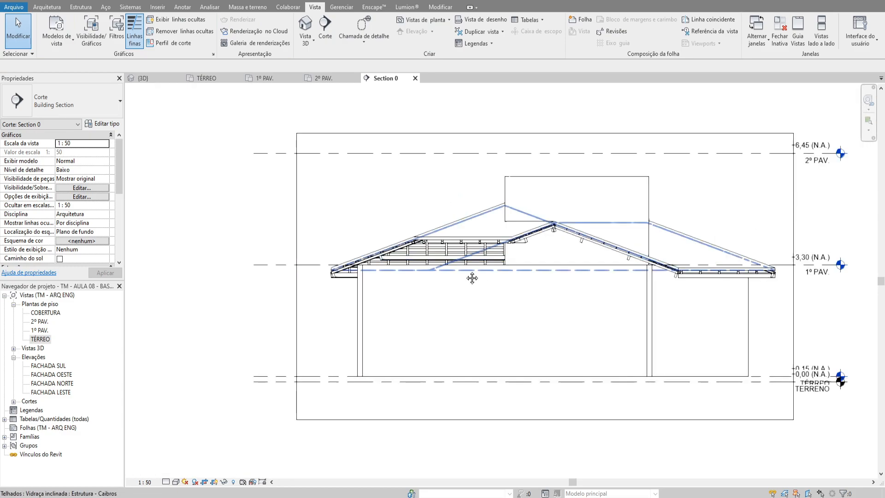
pyautogui.click(176, 481)
pyautogui.click(197, 432)
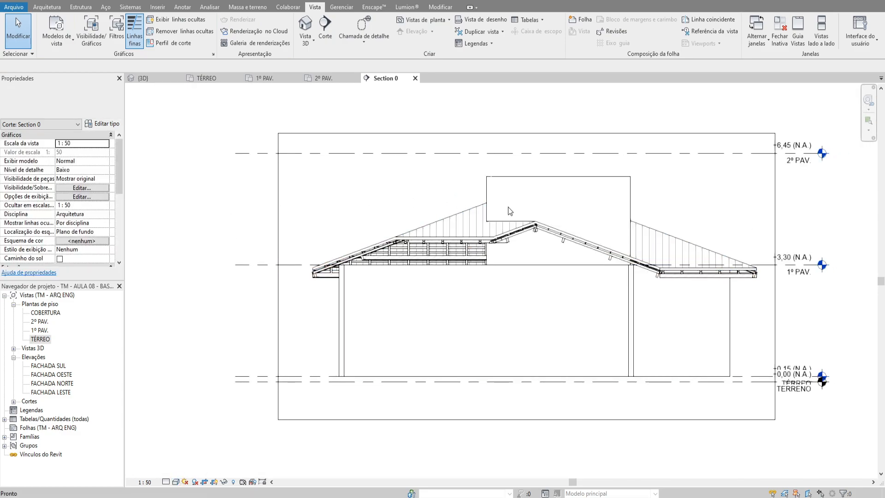
pyautogui.scroll(2, 567, 213)
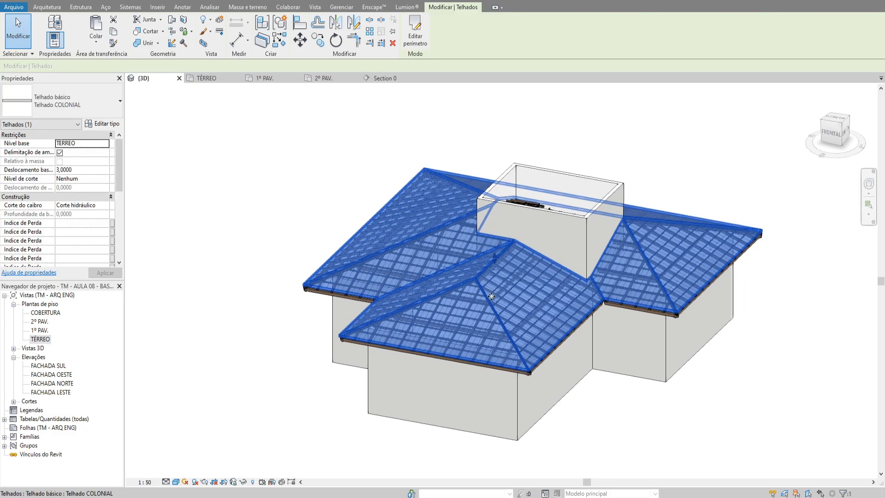
# Temporarily hide the Telhado COLONIAL roof in the 3D view to expose the timber structure on the front slope
pyautogui.press('h')
pyautogui.press('h')
pyautogui.scroll(5, 478, 318)
pyautogui.scroll(3, 478, 318)
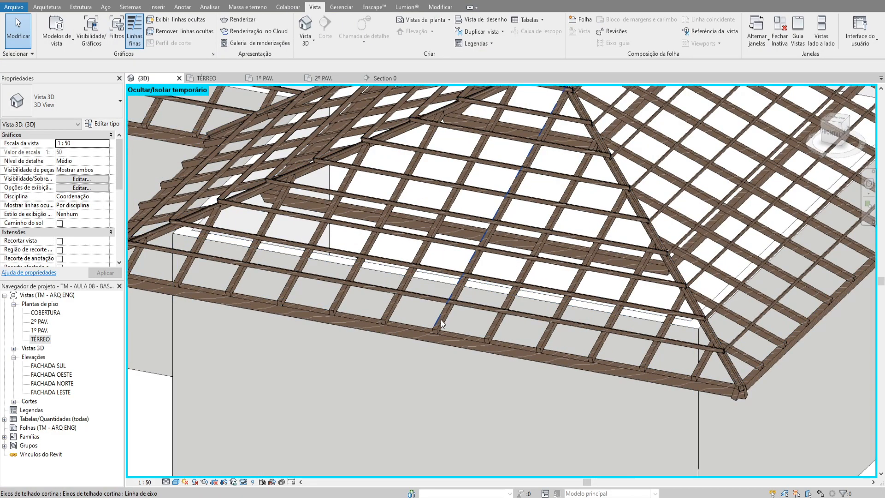
pyautogui.scroll(3, 406, 324)
pyautogui.scroll(-3, 387, 309)
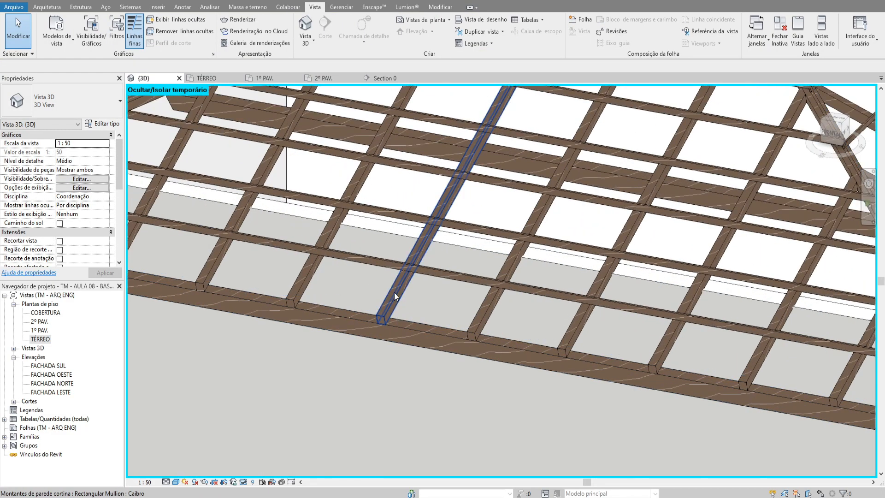
# Inspect a Caibro rafter mullion on the front roof slope and open its type properties
pyautogui.click(394, 292)
pyautogui.scroll(-2, 427, 276)
pyautogui.moveTo(456, 228); pyautogui.dragTo(469, 254, button='middle')
pyautogui.scroll(2, 465, 276)
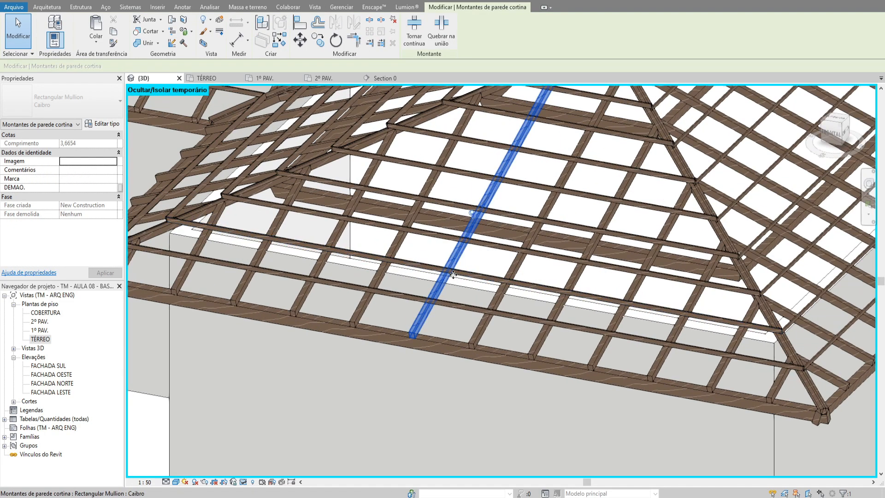
pyautogui.click(407, 328)
pyautogui.scroll(-1, 397, 336)
pyautogui.moveTo(393, 338); pyautogui.dragTo(430, 349, button='middle')
pyautogui.scroll(4, 470, 317)
pyautogui.press('Escape')
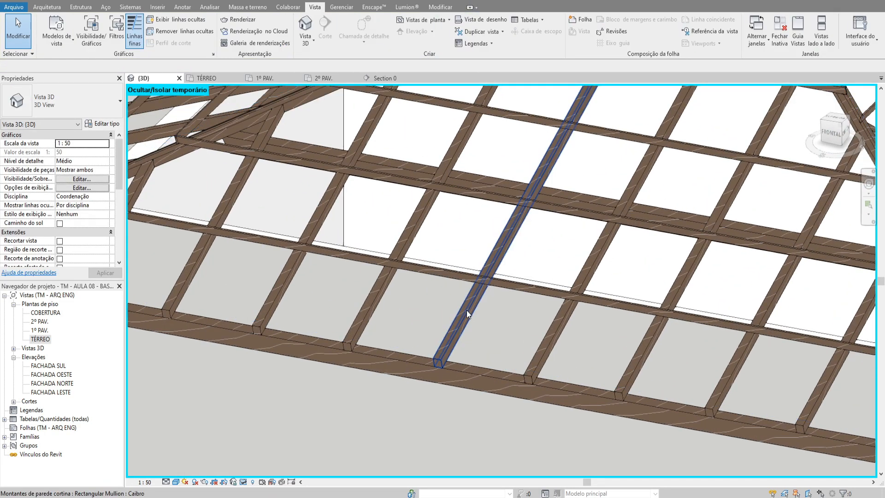
pyautogui.click(466, 310)
pyautogui.press('Escape')
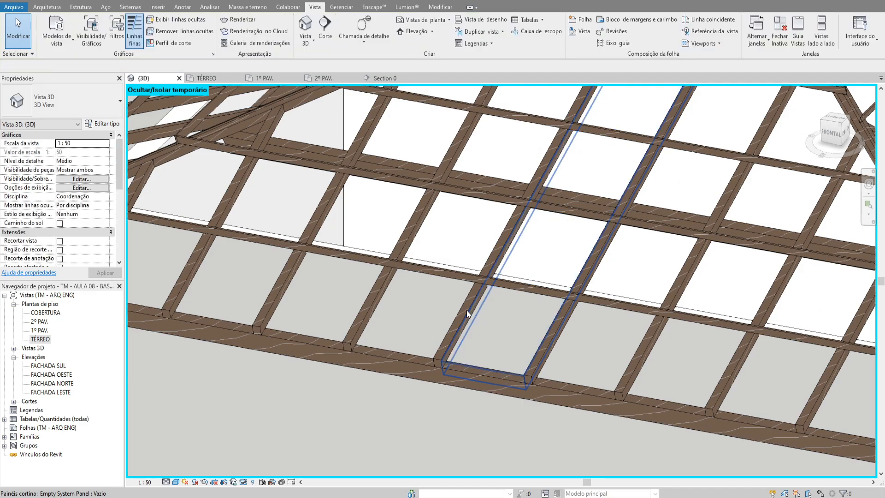
pyautogui.press('Tab')
pyautogui.click(460, 322)
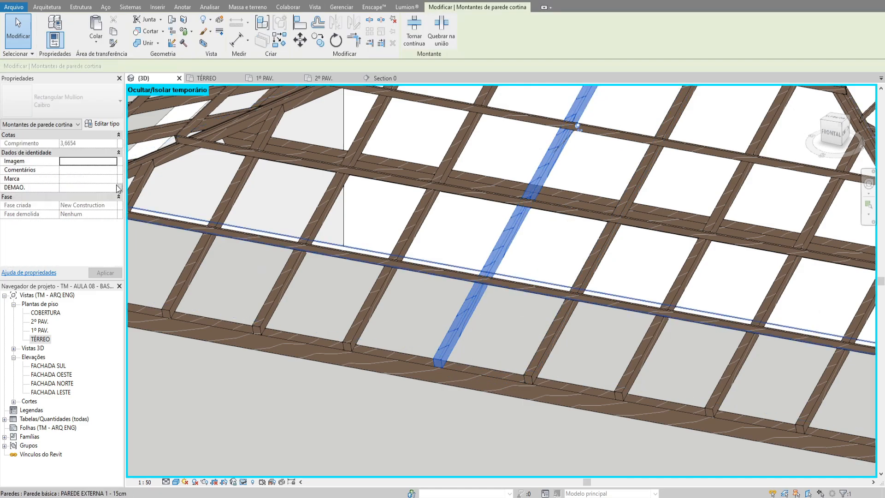
pyautogui.click(104, 124)
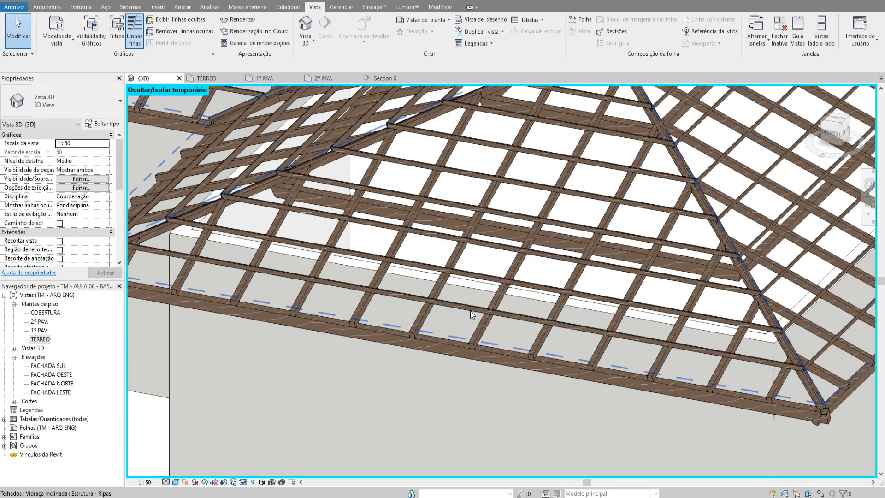
# Select the Estrutura - Ripas sloped glazing roof and set its type's Eixo 2 spacing to 0,6000, applying the change
pyautogui.click(470, 311)
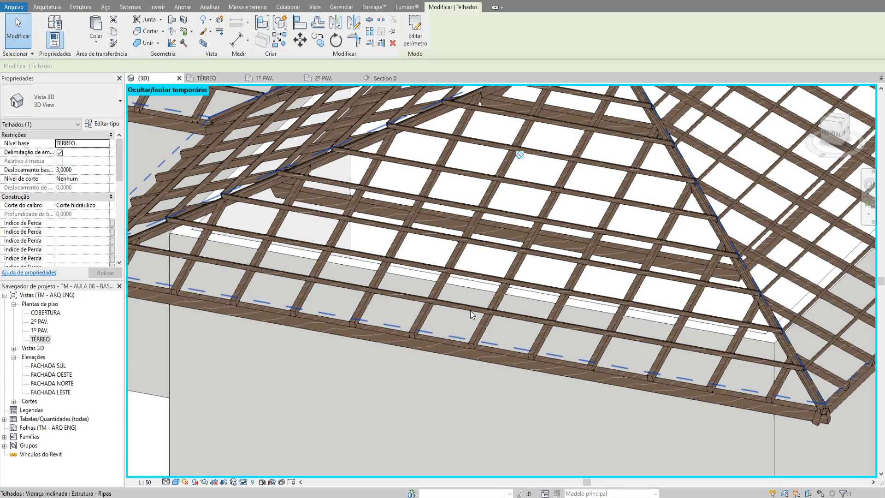
pyautogui.scroll(-1, 471, 311)
pyautogui.scroll(-1, 476, 303)
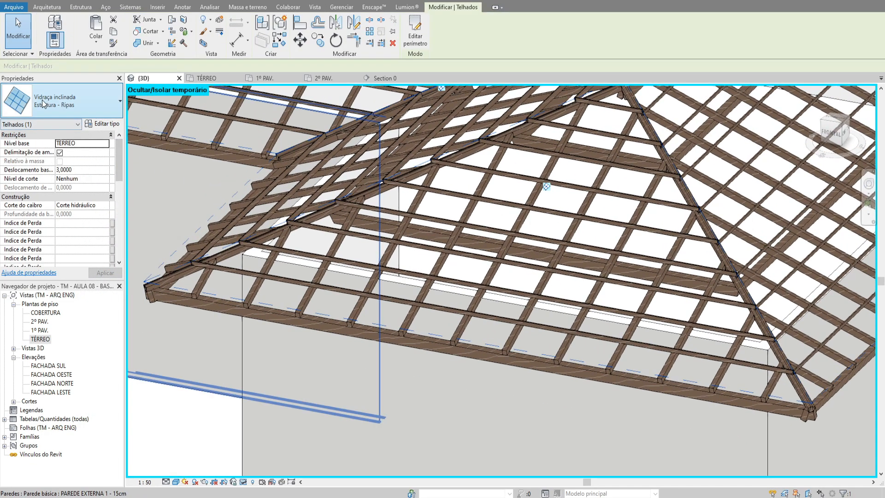
pyautogui.click(60, 101)
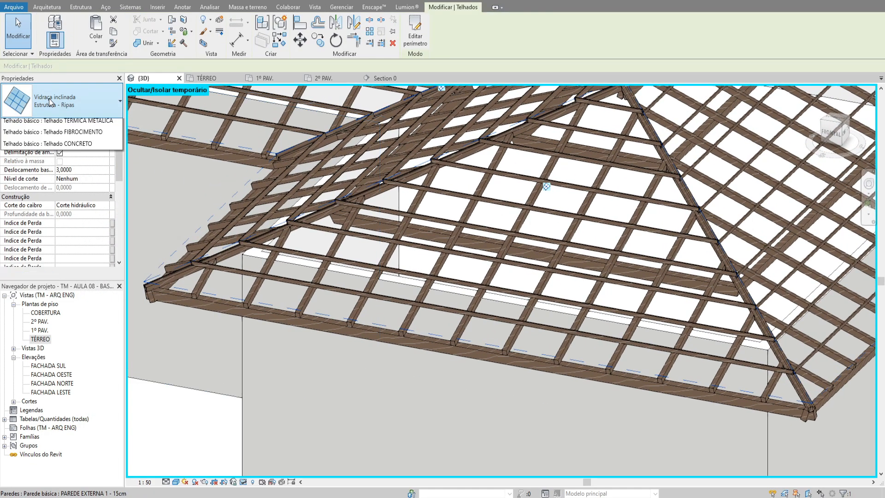
pyautogui.click(81, 116)
pyautogui.click(107, 125)
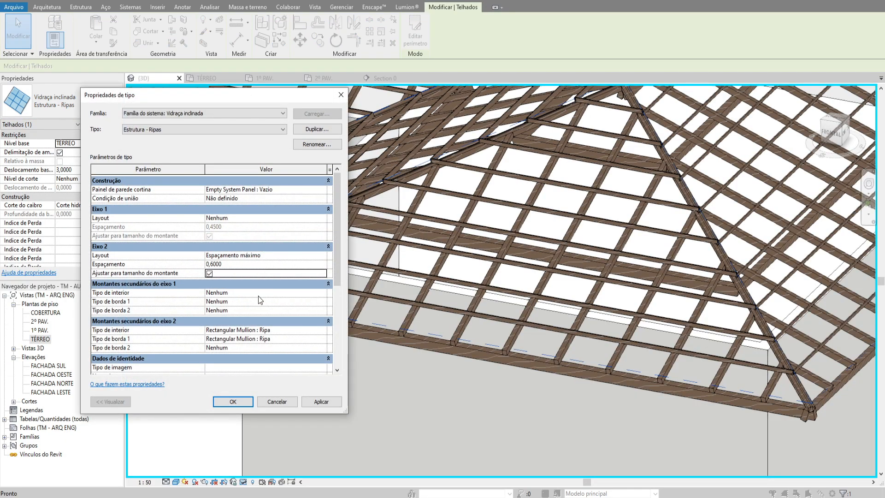
pyautogui.click(323, 401)
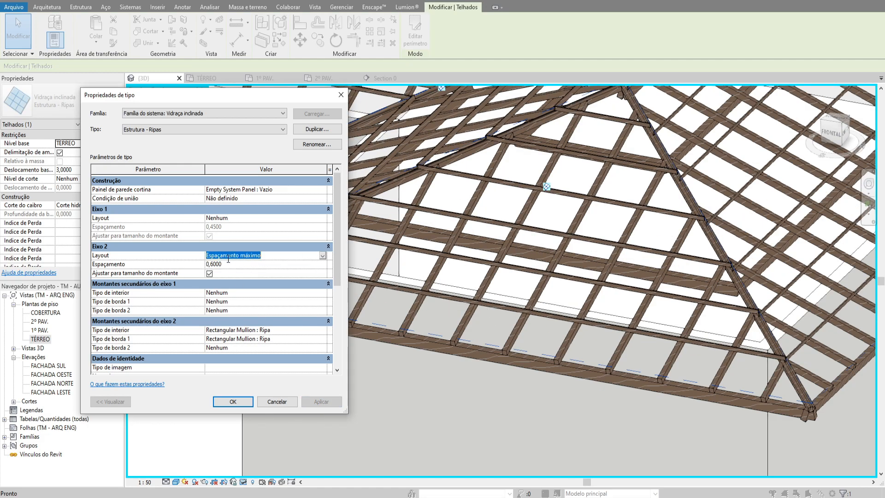
# Set the Eixo 2 layout of the Estrutura - Ripas type to Espaçamento mínimo and accept the type properties
pyautogui.click(323, 256)
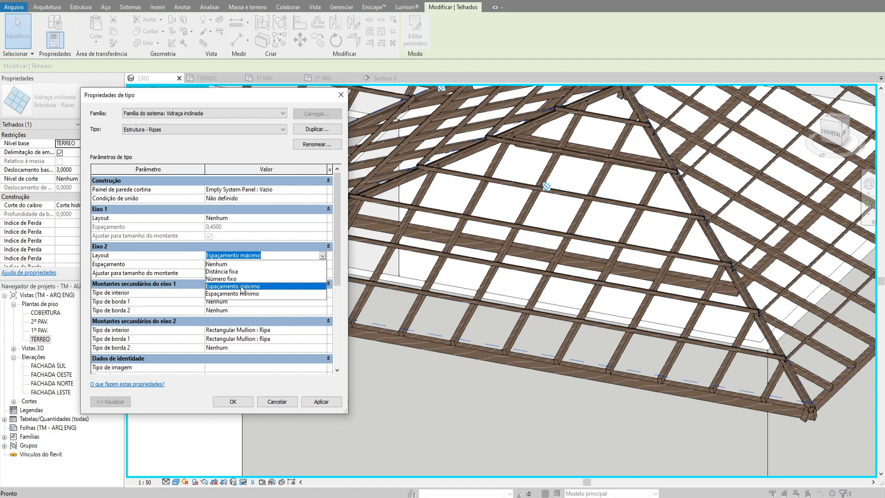
pyautogui.click(250, 294)
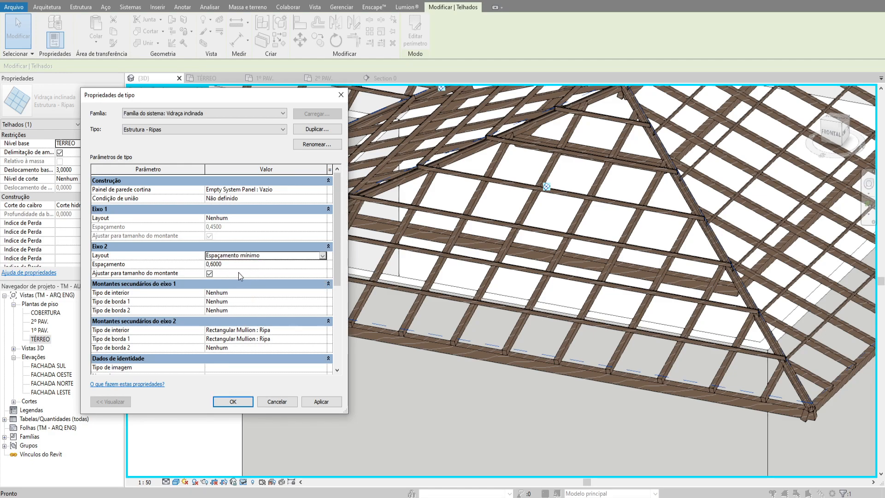
pyautogui.click(328, 402)
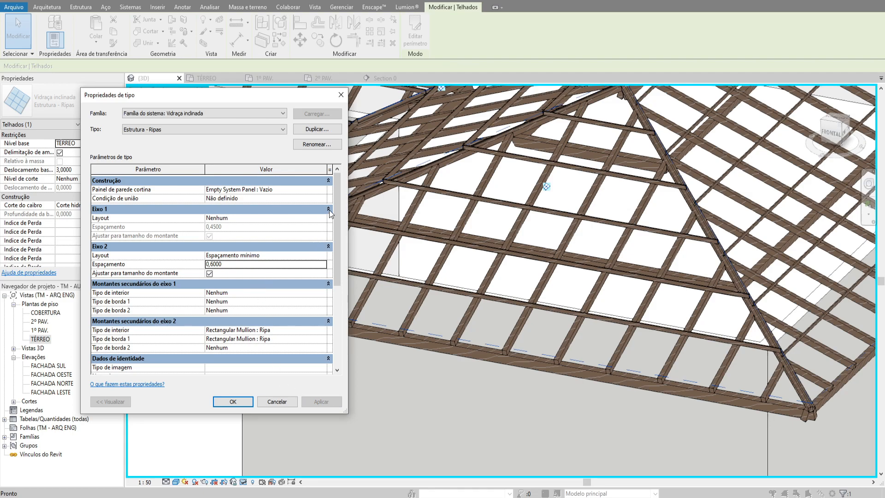
pyautogui.scroll(-2, 229, 308)
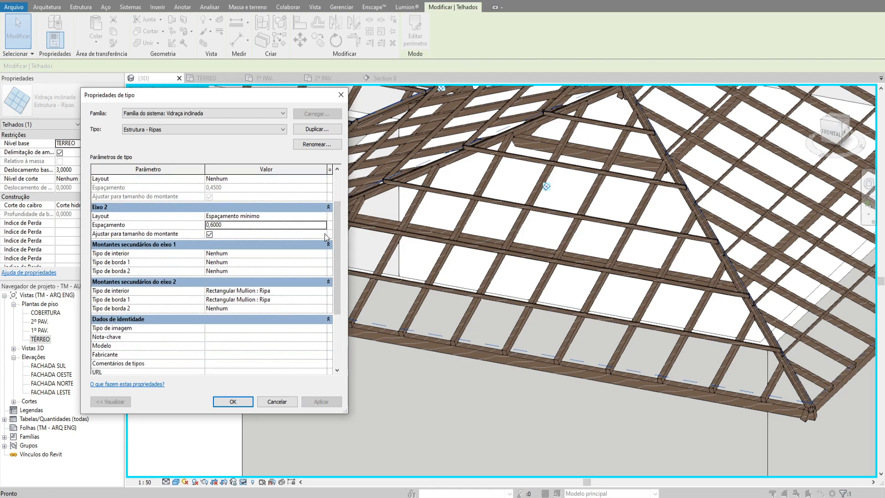
pyautogui.scroll(1, 290, 344)
pyautogui.click(233, 401)
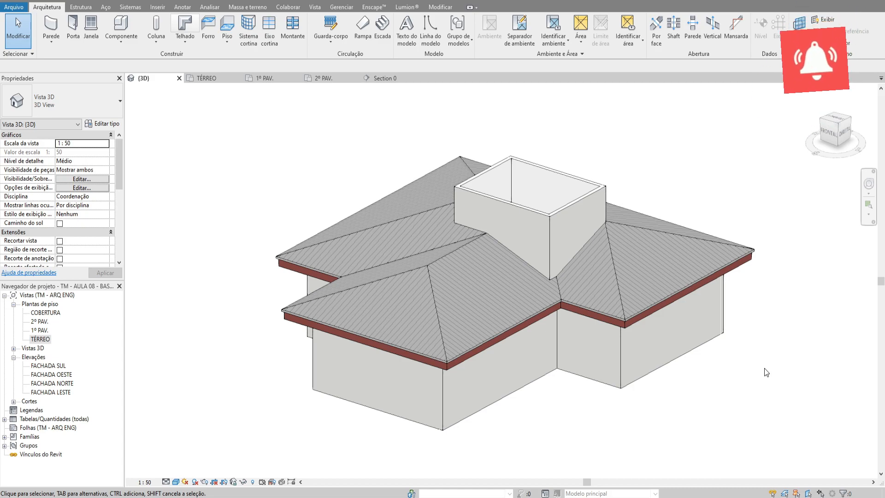
pyautogui.moveTo(759, 367); pyautogui.dragTo(748, 365, button='middle')
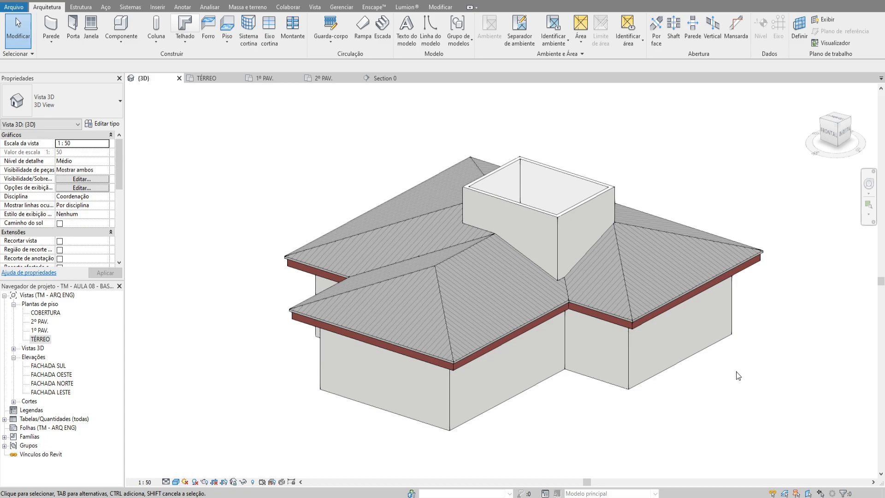
pyautogui.moveTo(737, 376)
pyautogui.keyDown('shift'); pyautogui.mouseDown(button='middle')
pyautogui.moveTo(717, 389)
pyautogui.moveTo(709, 379)
pyautogui.mouseUp(button='middle'); pyautogui.keyUp('shift')
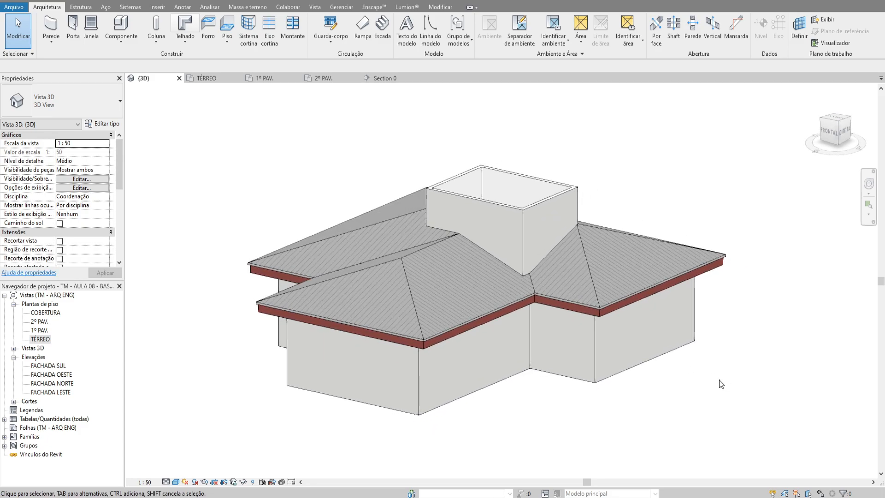